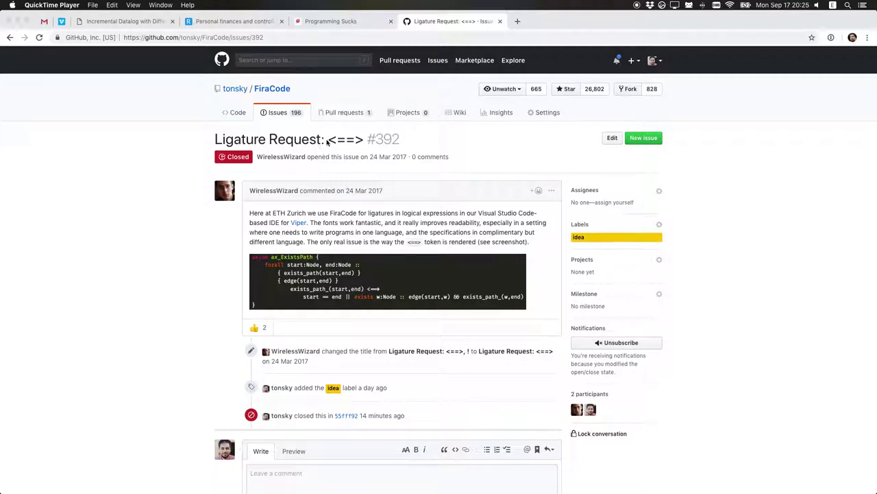
Step: Examine the requested <==> ligature in the title of issue #392 and its rendering in the attached code screenshot
left_click(359, 140)
left_click_drag(364, 139, 329, 139)
key("super+c")
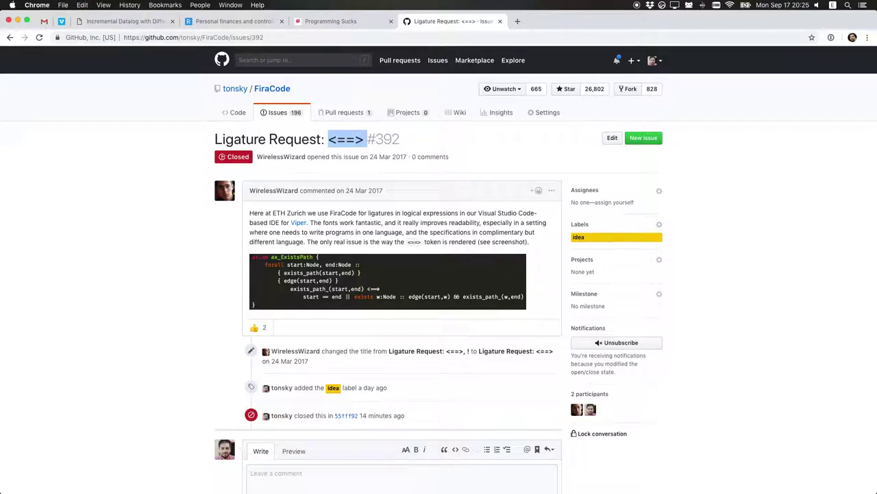
left_click_drag(330, 139, 364, 137)
scroll(357, 265, "down", 1)
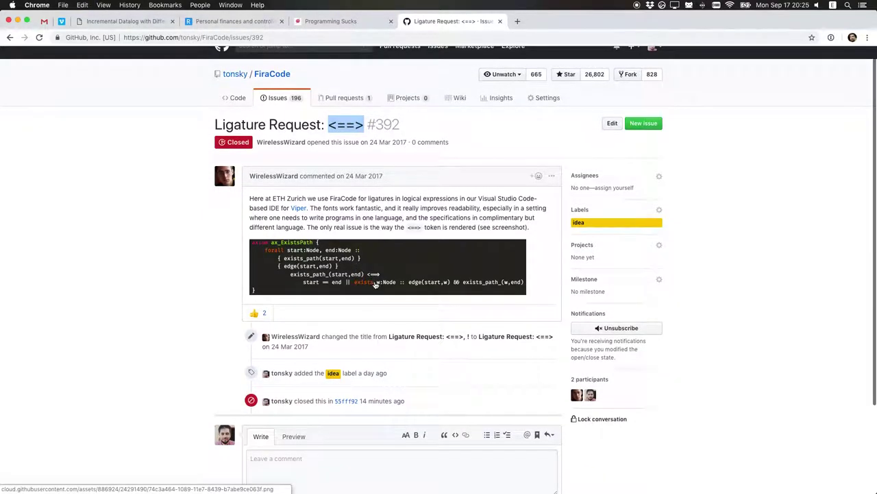
scroll(356, 265, "up", 5)
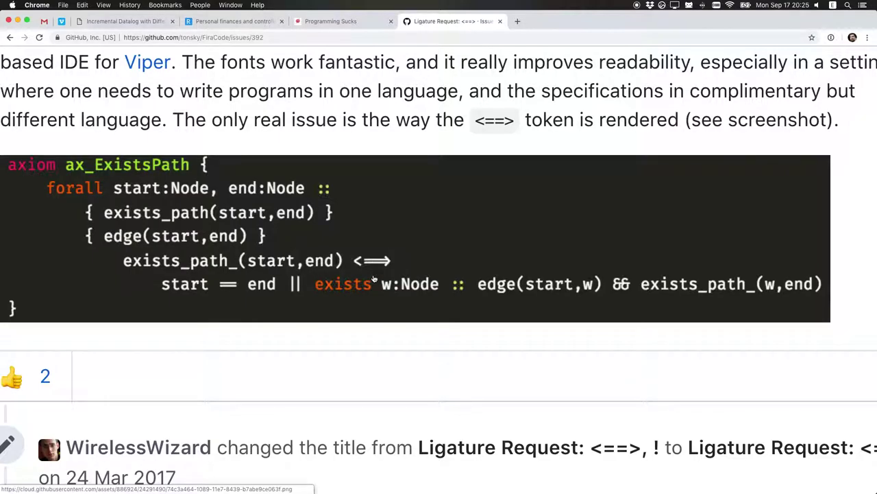
scroll(352, 298, "down", 5)
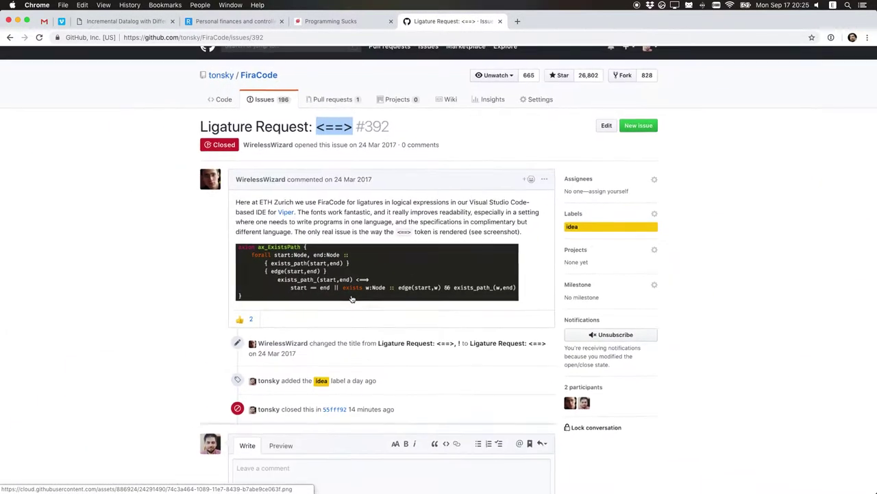
left_click(358, 222)
Step: Switch to Finder and open FiraCode.glyphs from the FiraCode folder in Glyphs
key("super+Tab")
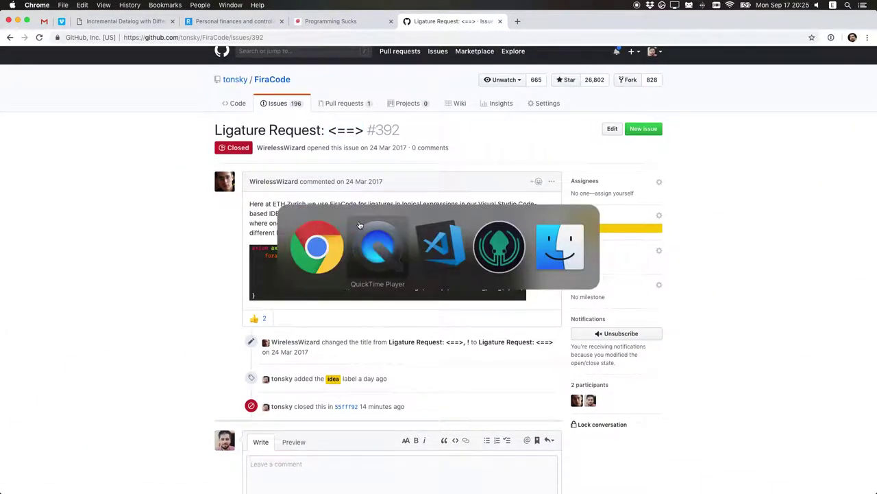
key("super+Tab")
key("super+Tab")
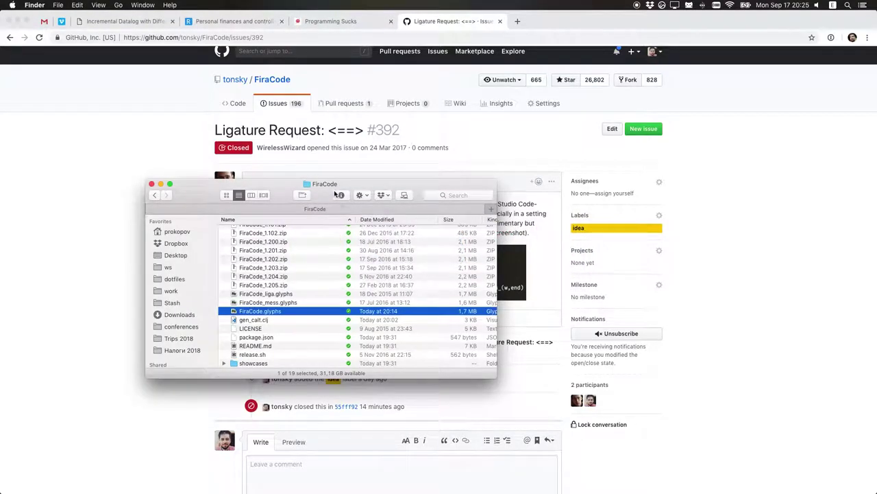
left_click_drag(332, 183, 374, 111)
scroll(326, 262, "up", 3)
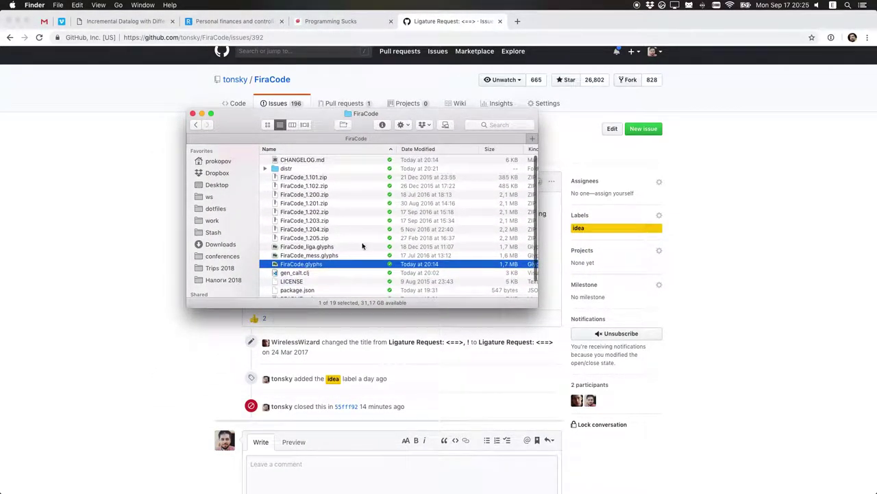
scroll(326, 262, "down", 3)
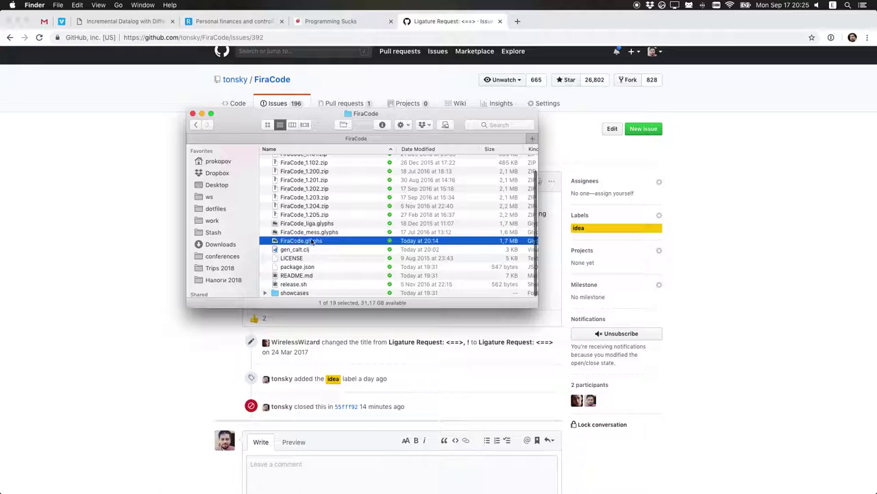
double_click(320, 241)
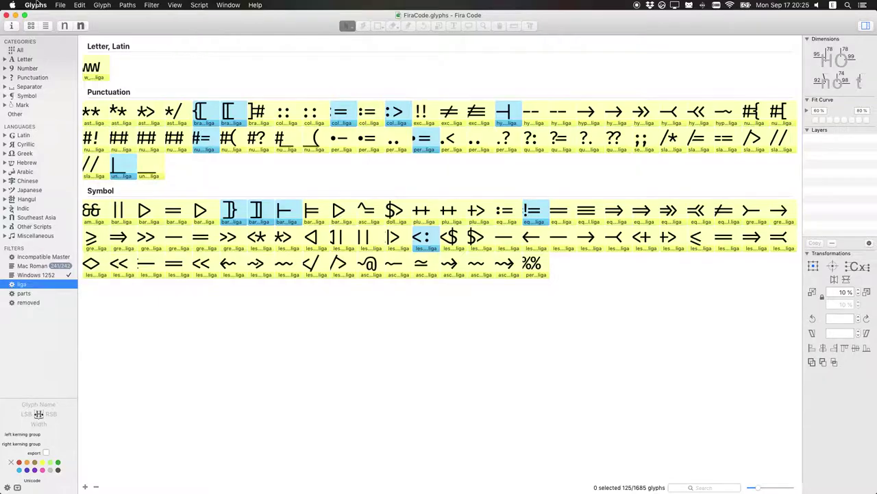
Step: Check which Glyphs version is installed, and close the version information
left_click(35, 5)
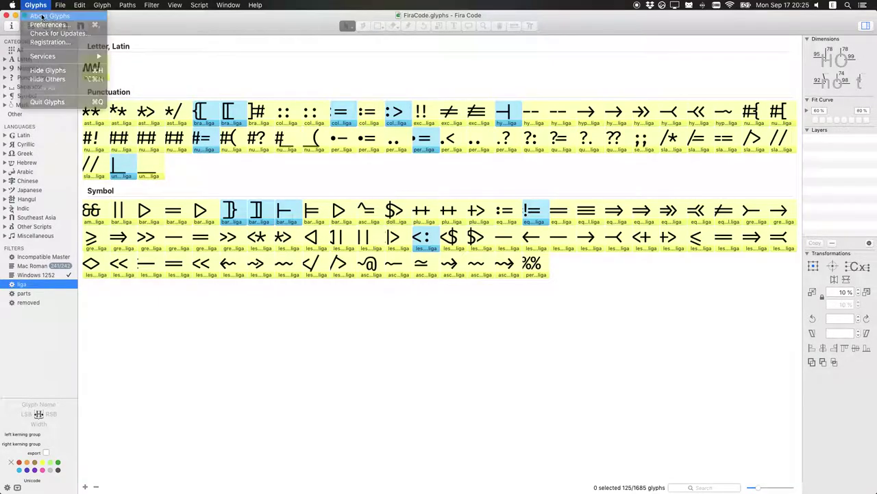
left_click(41, 15)
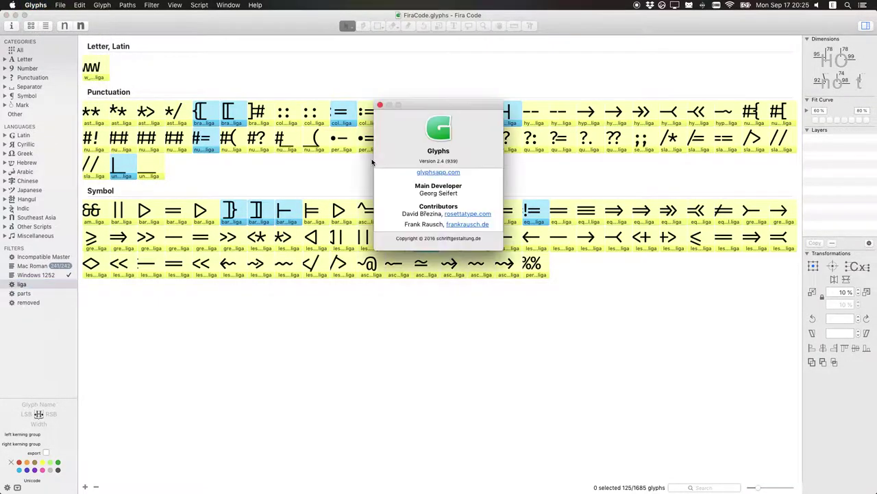
left_click(380, 107)
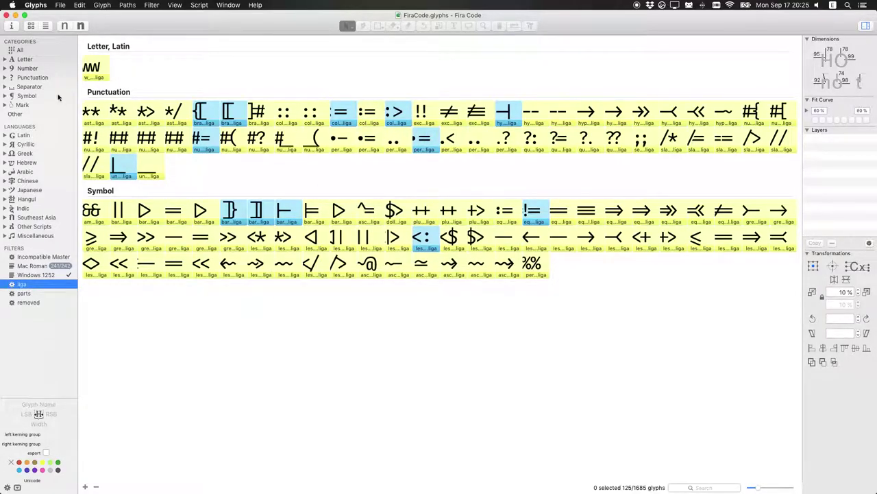
Step: Look through all glyphs of the font, and view the rule behind the liga filter without changing it
left_click(25, 50)
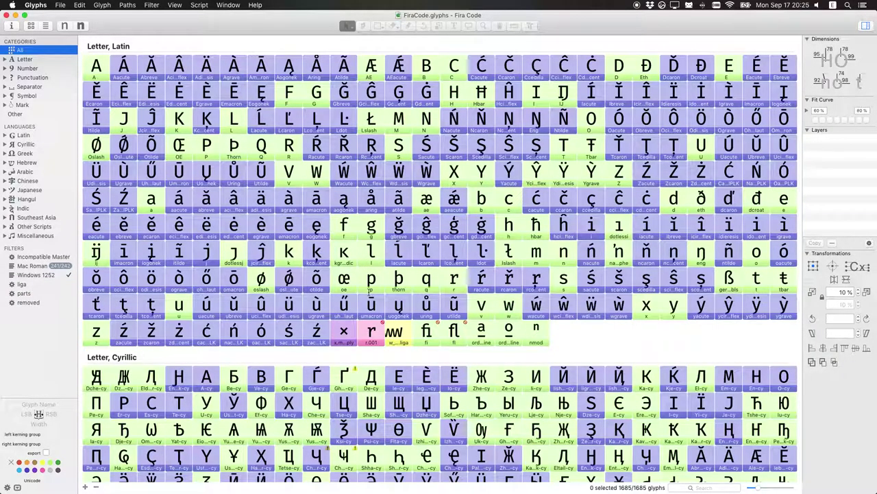
scroll(369, 291, "down", 15)
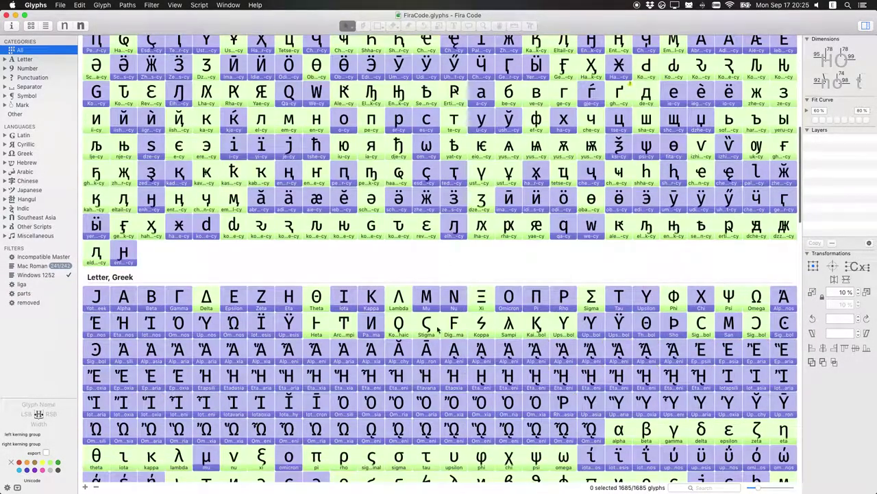
scroll(444, 333, "down", 10)
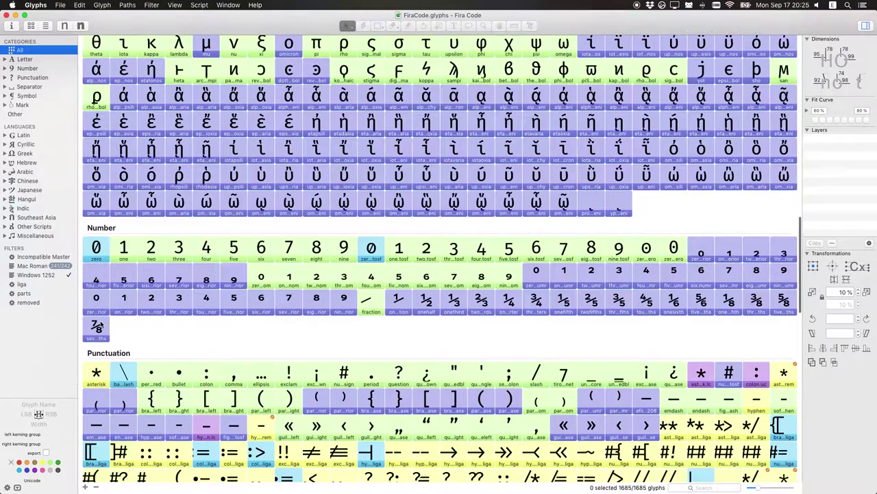
double_click(23, 284)
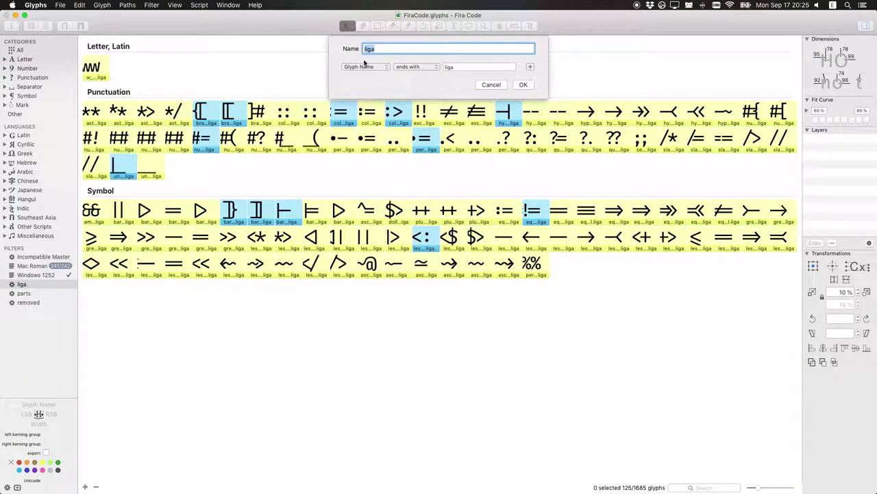
left_click(491, 84)
Step: Select all glyphs in the liga filter and give them the yellow colour label
left_click(95, 72)
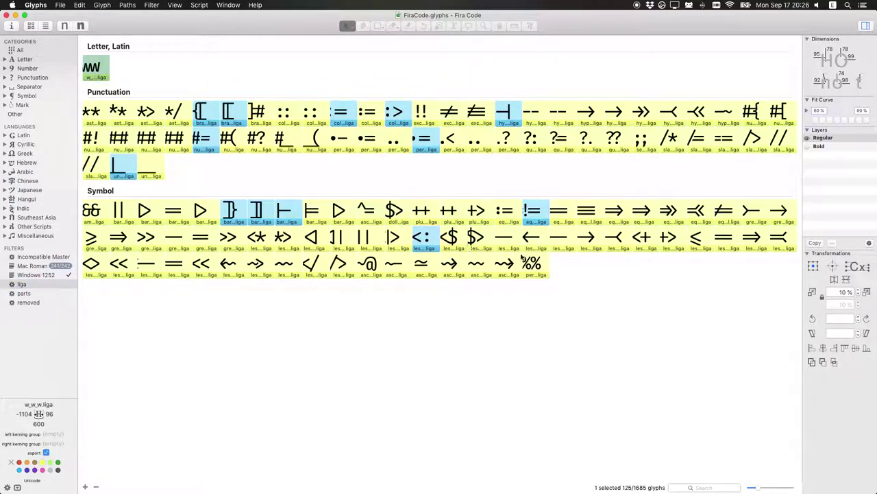
key("super+a")
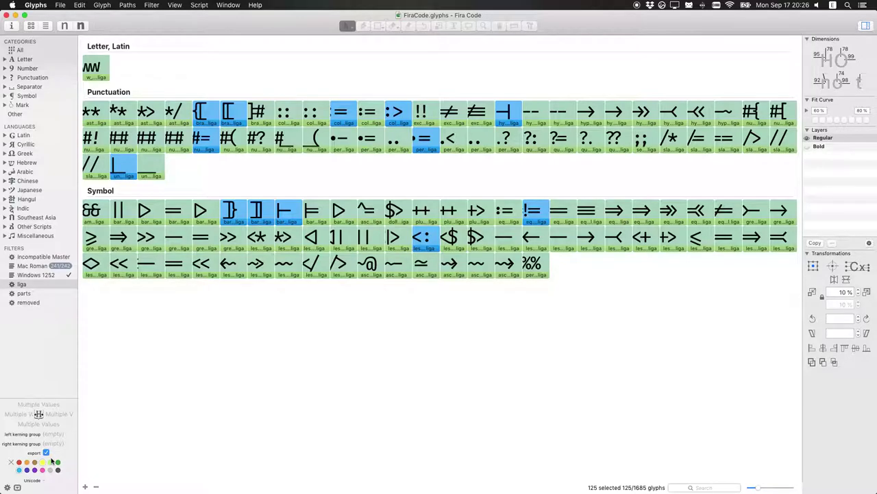
left_click(50, 461)
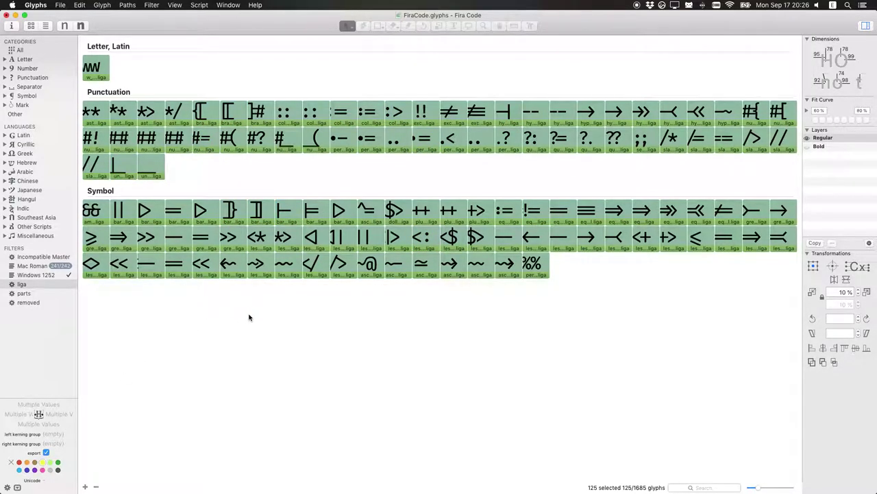
Step: Give the equal_less.rem glyph in the removed filter the yellow colour label
left_click(33, 293)
left_click(38, 304)
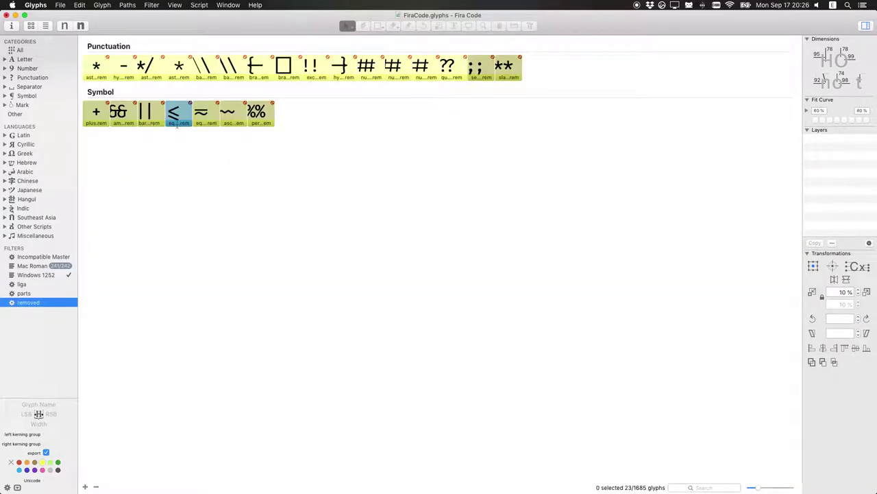
left_click(172, 124)
left_click(43, 468)
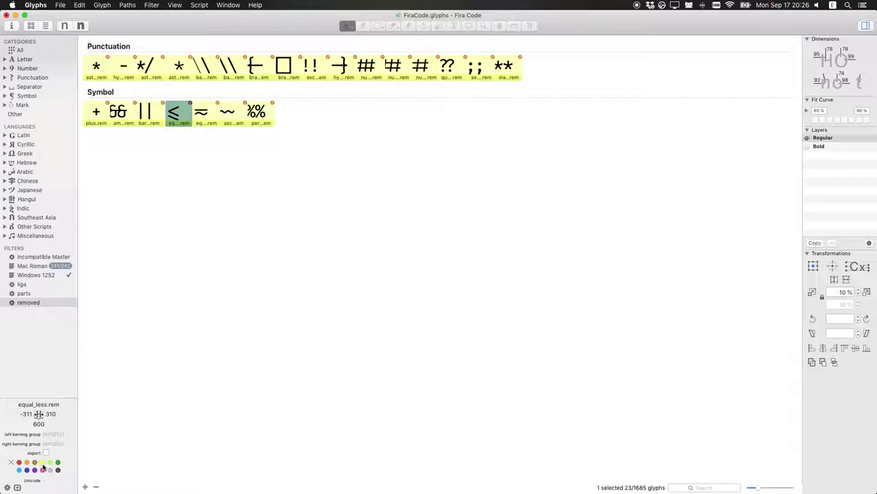
Step: Return to the liga filter and select the triple-asterisk ligature glyph
left_click(28, 284)
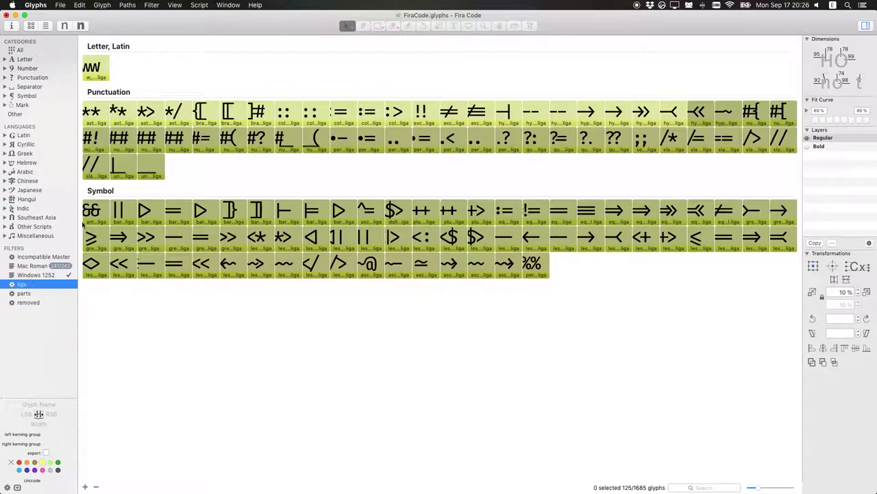
left_click(132, 76)
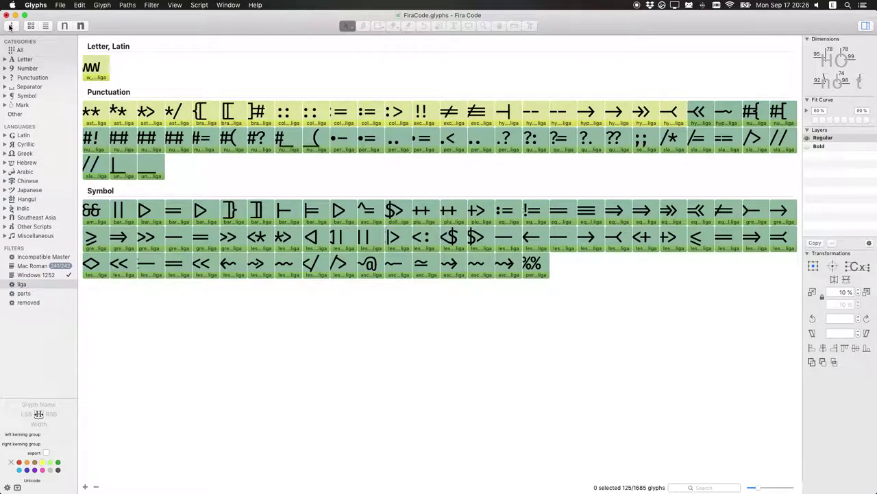
left_click(133, 106)
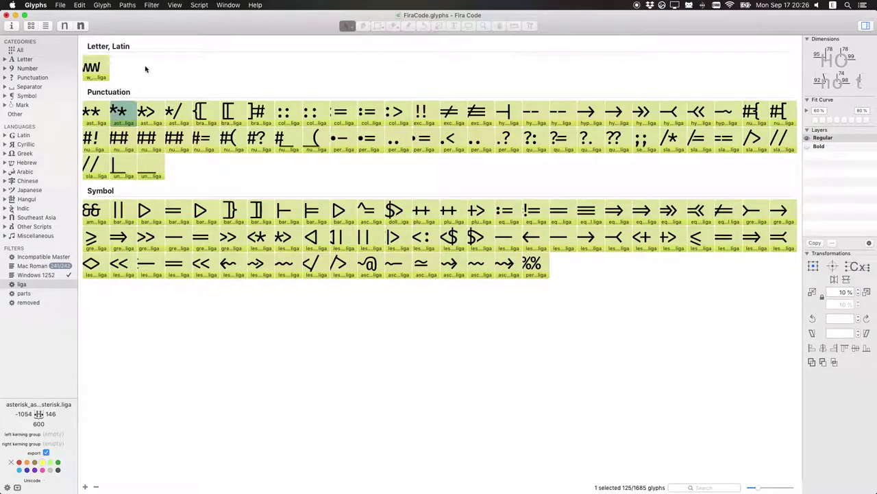
Step: Refresh the font's date in the general font information, and close the information window
left_click(11, 26)
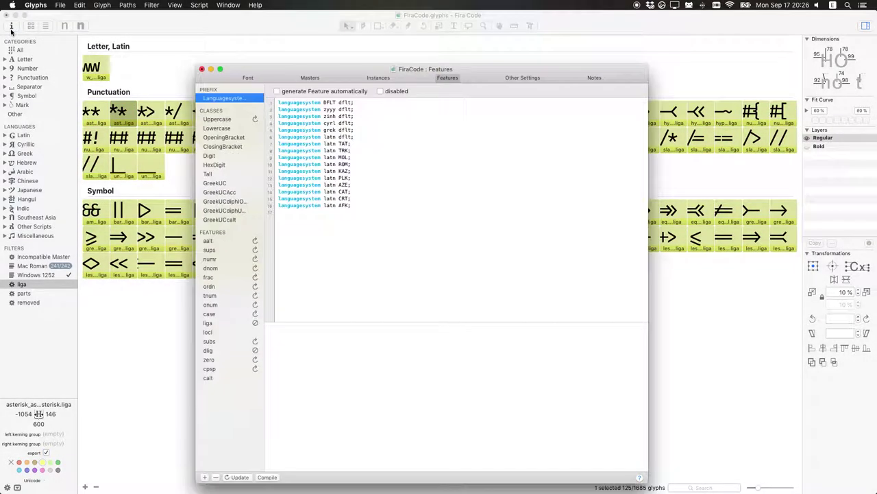
left_click(248, 77)
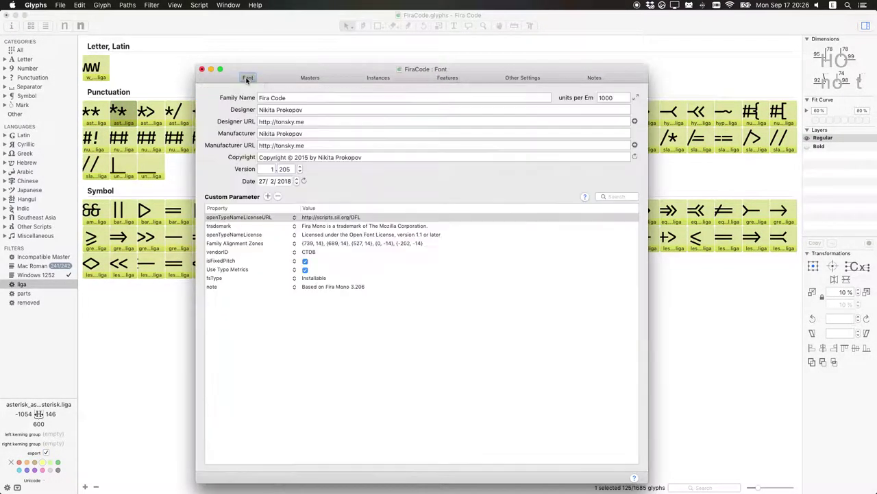
left_click(303, 181)
left_click(201, 69)
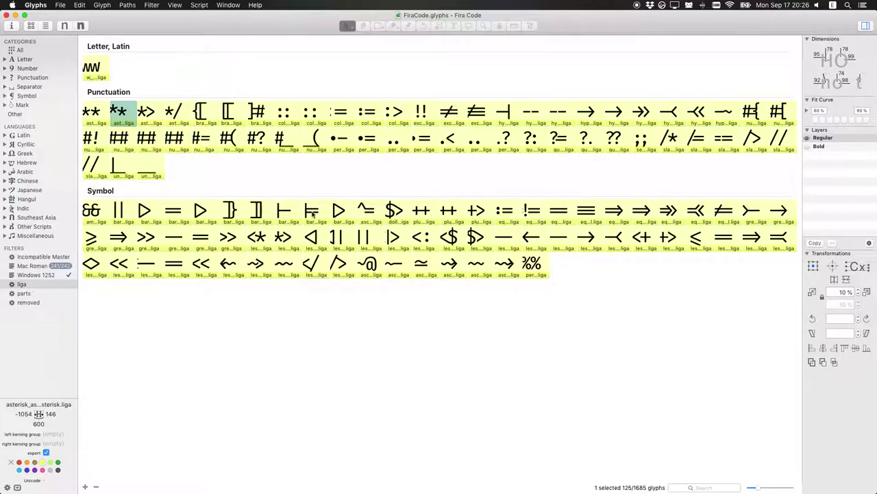
Step: Switch to the GitHub issue in Chrome to recheck the requested character sequence, and return to Glyphs
key("super+o")
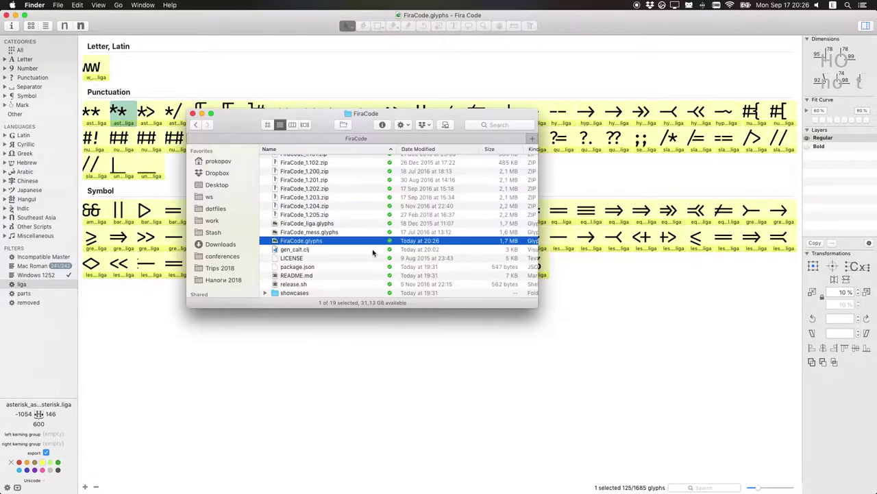
key("super+Tab")
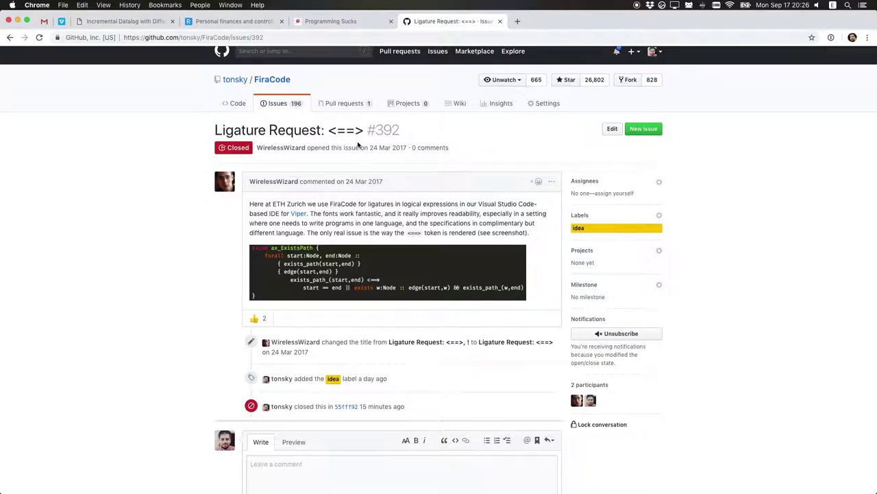
key("super+Tab")
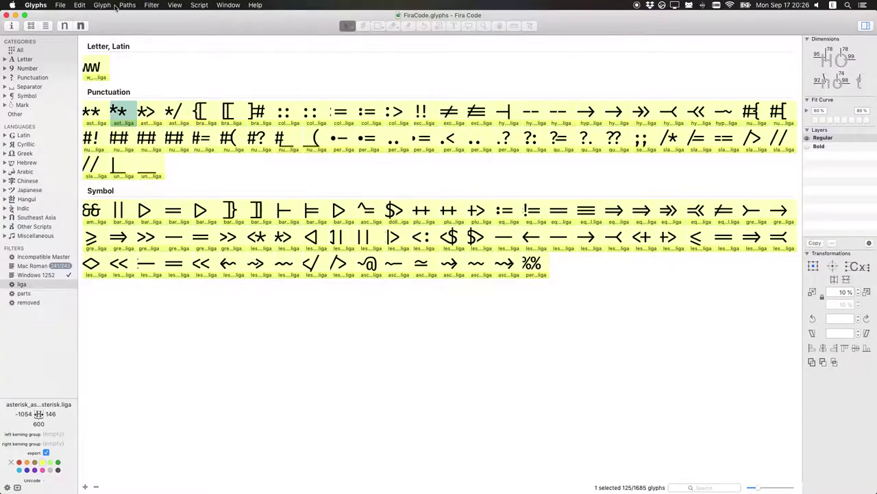
Step: Add a new glyph named less_equal_equal_greater.liga to the font
left_click(106, 5)
left_click(105, 16)
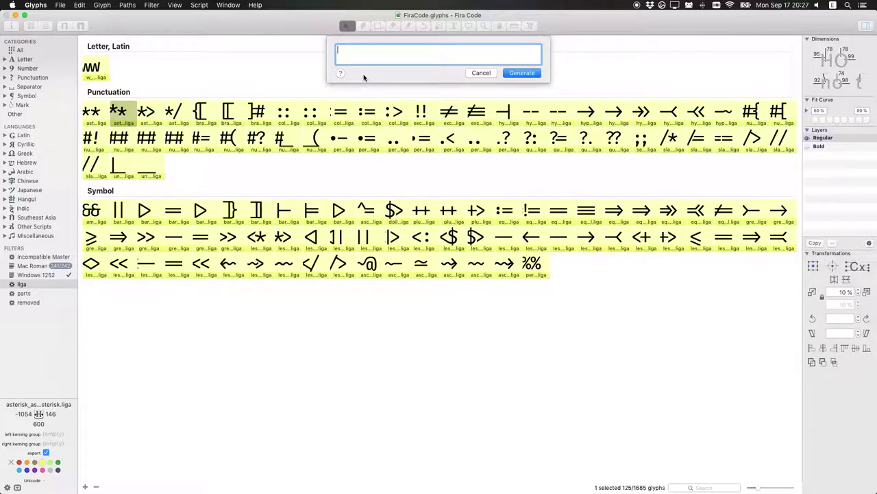
type("less_equal_equal_greater.liga")
key("Return")
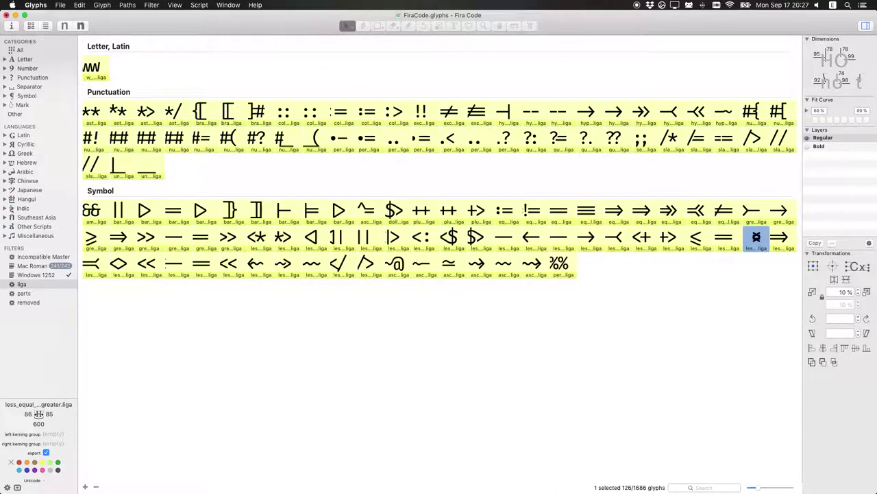
Step: Open the less_equal_equal_greater.liga glyph for editing and delete its less component
double_click(758, 241)
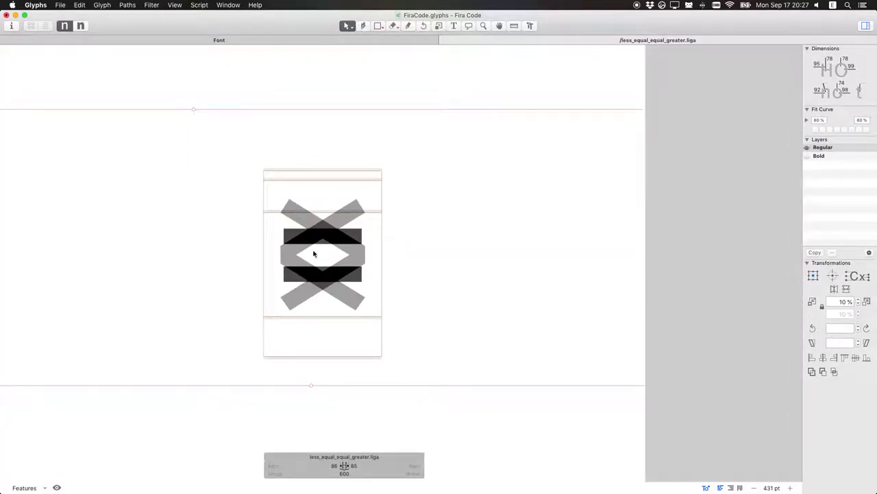
left_click(319, 228)
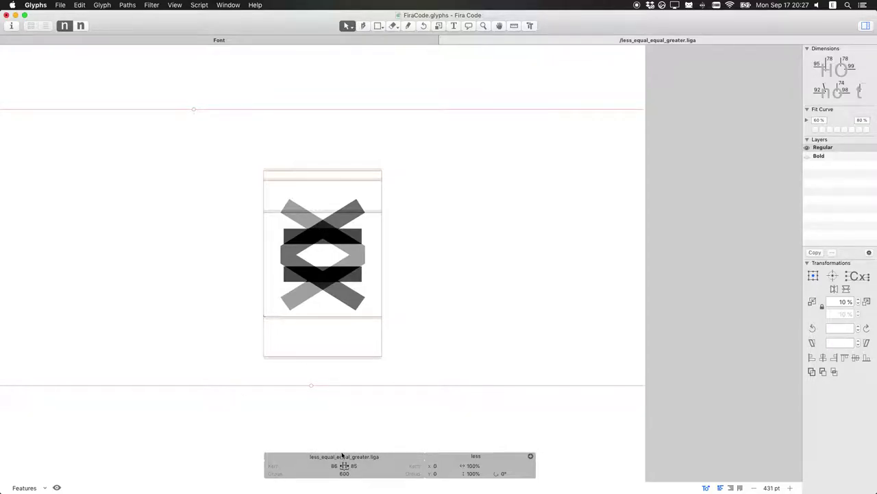
key("Delete")
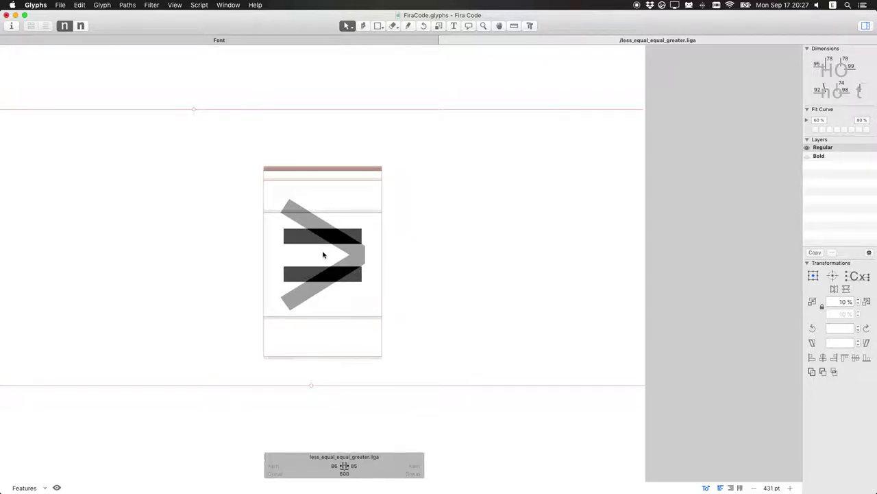
Step: Delete the remaining equal and greater components from the Regular layer of less_equal_equal_greater.liga
left_click(327, 237)
key("Delete")
left_click(327, 238)
key("Delete")
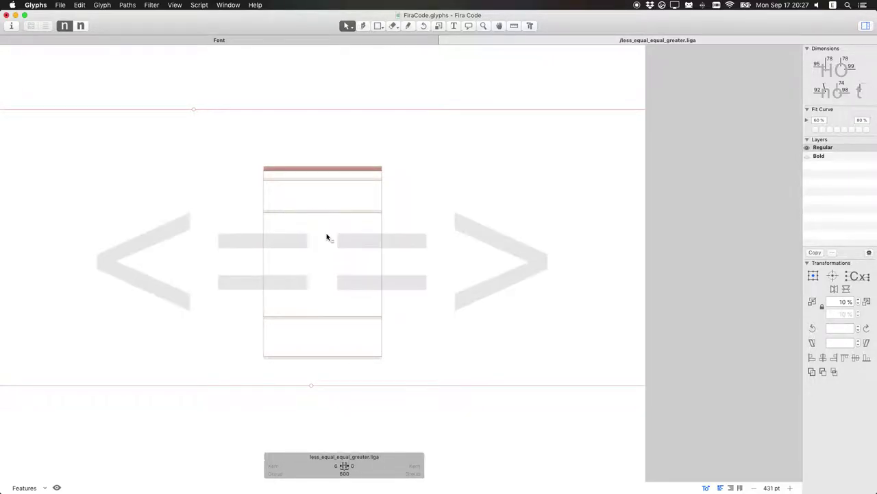
Step: Find the existing less_equal_greater.liga glyph among the font's ligatures and open its Regular layer for outline editing
left_click(347, 39)
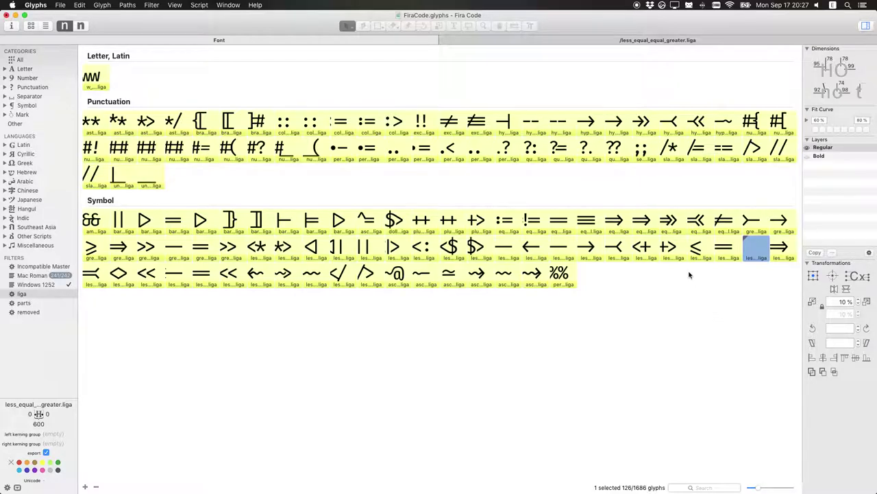
left_click(145, 248)
left_click(119, 250)
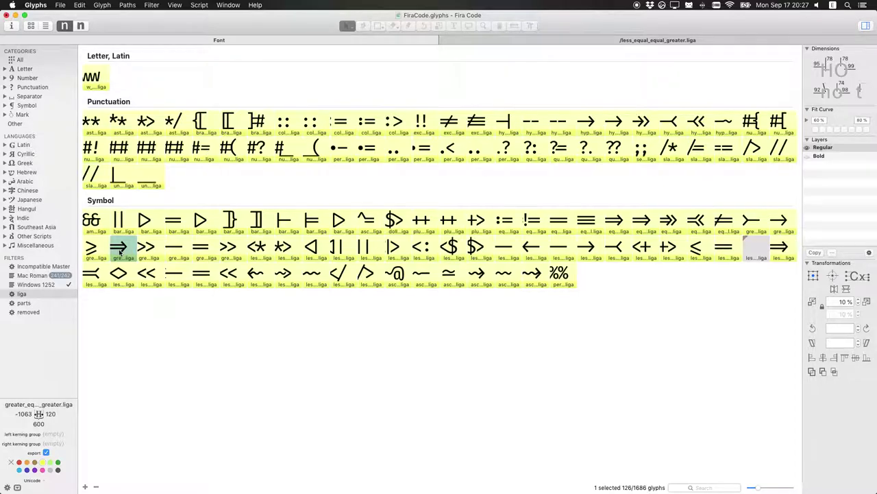
left_click(45, 405)
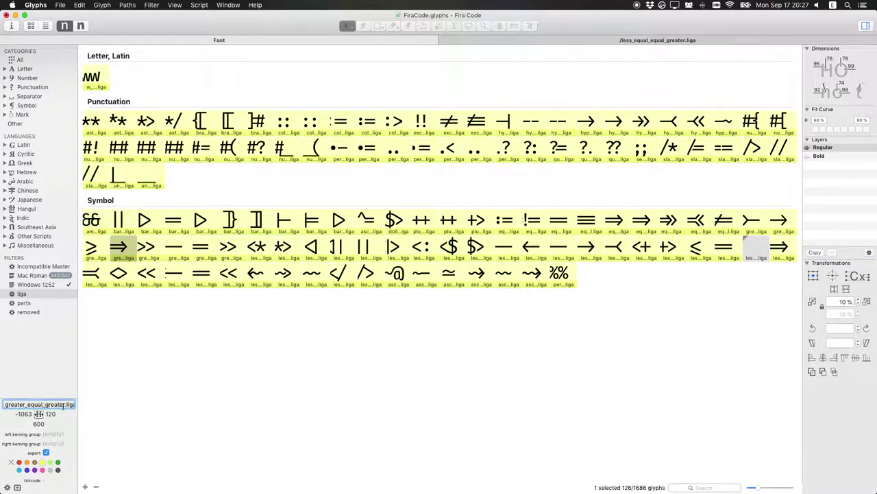
left_click(783, 253)
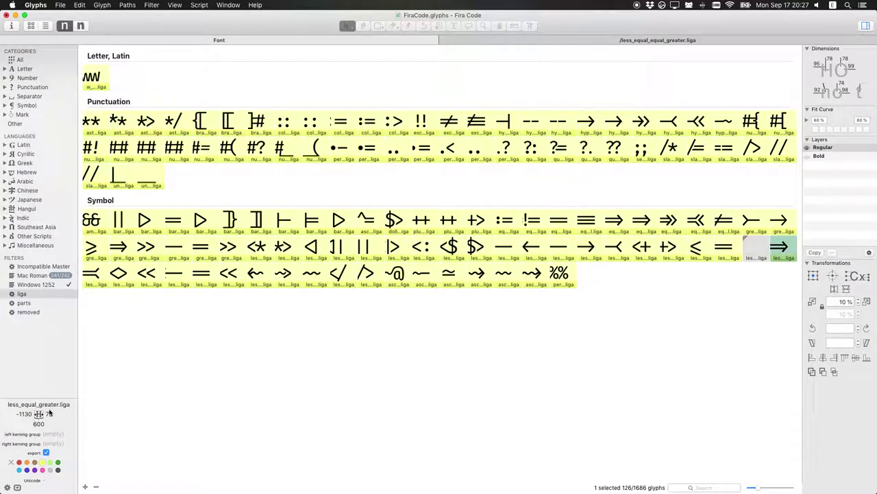
left_click(775, 246)
double_click(777, 248)
key("t")
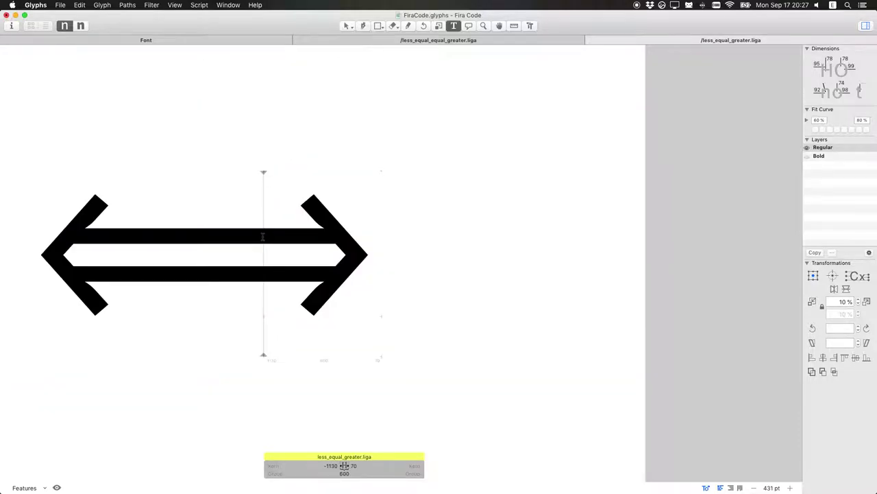
key("Escape")
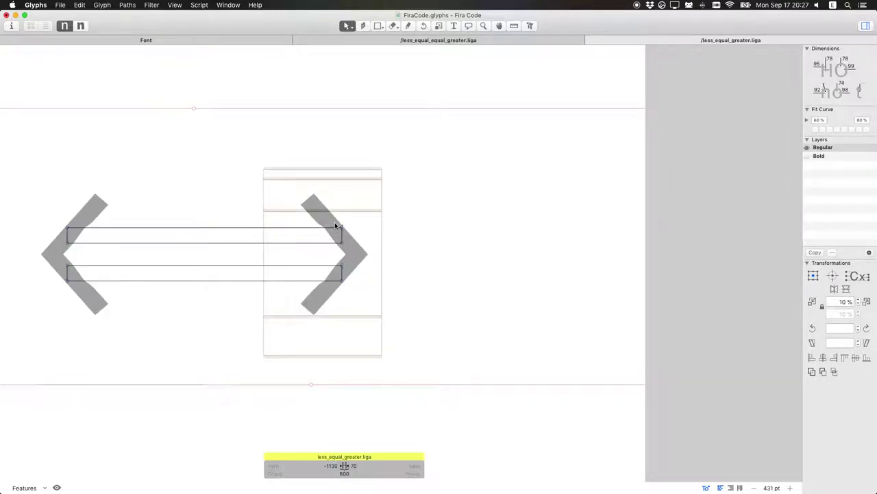
Step: Copy both bars and both arrowheads from less_equal_greater.liga into the Regular layer of less_equal_equal_greater.liga
key("super+a")
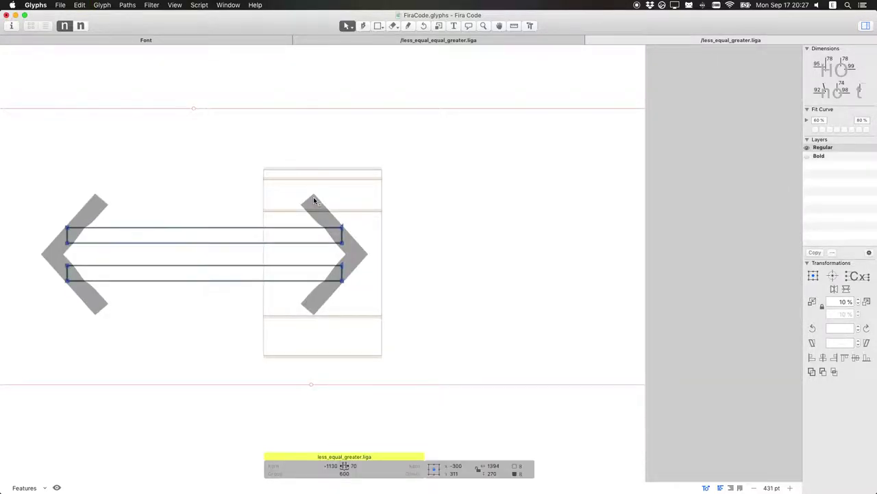
left_click(306, 210)
left_click(93, 215, "shift")
key("super+c")
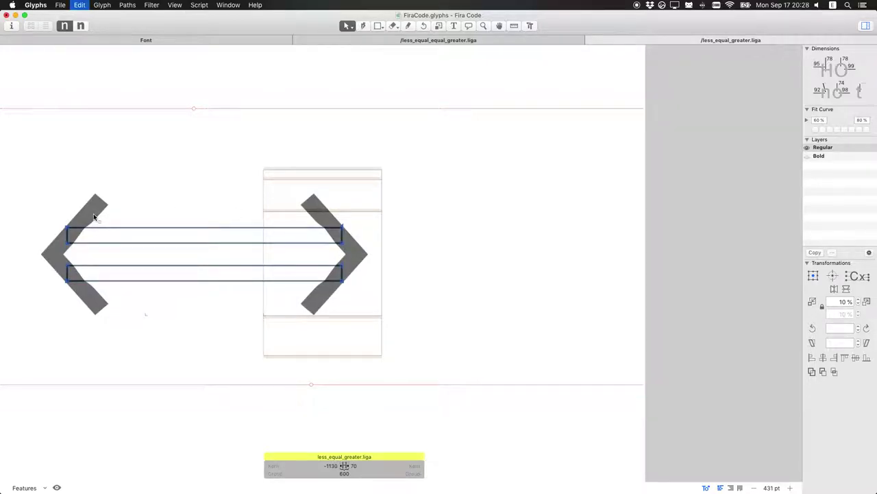
left_click(371, 40)
key("super+v")
left_click(396, 203)
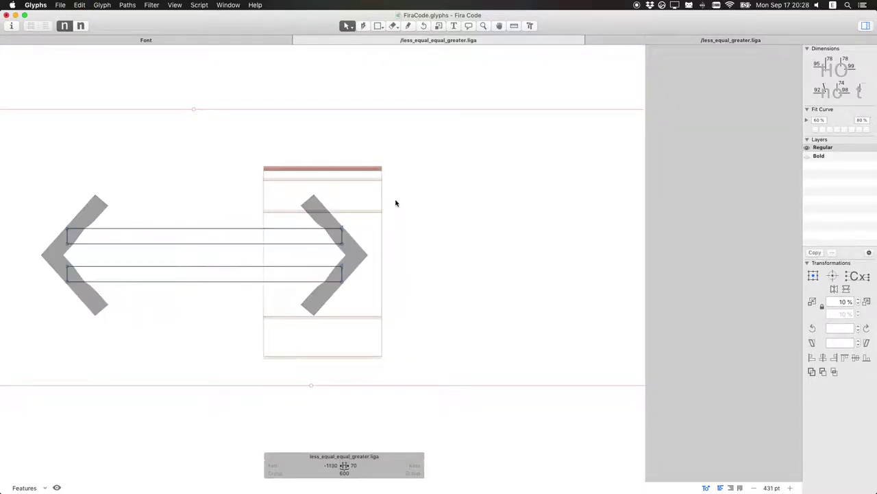
Step: Set the x position of the left-pointing arrowhead component in less_equal_equal_greater.liga to -1200
scroll(395, 203, "up", 1)
scroll(396, 202, "down", 5)
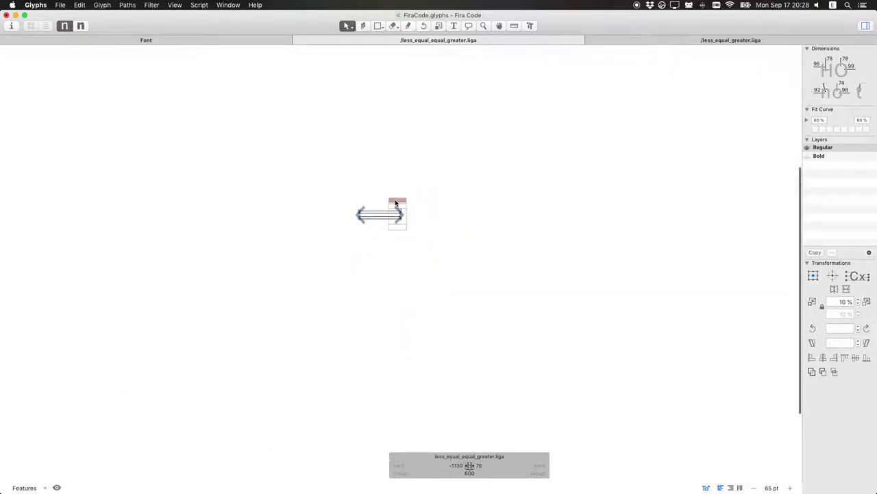
scroll(395, 202, "up", 5)
left_click(209, 334)
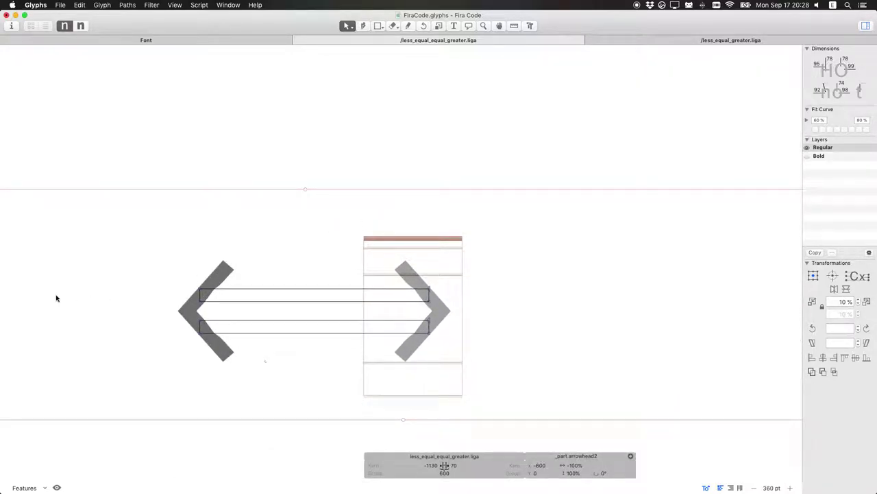
left_click(381, 241)
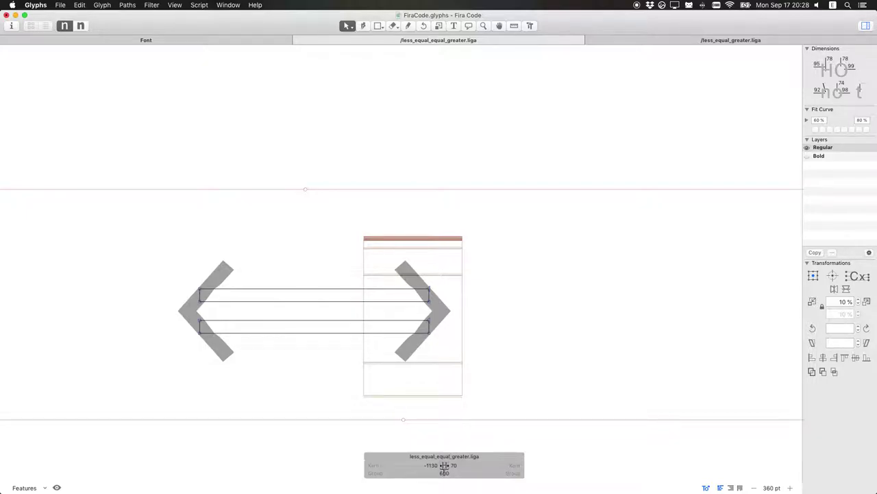
left_click(444, 473)
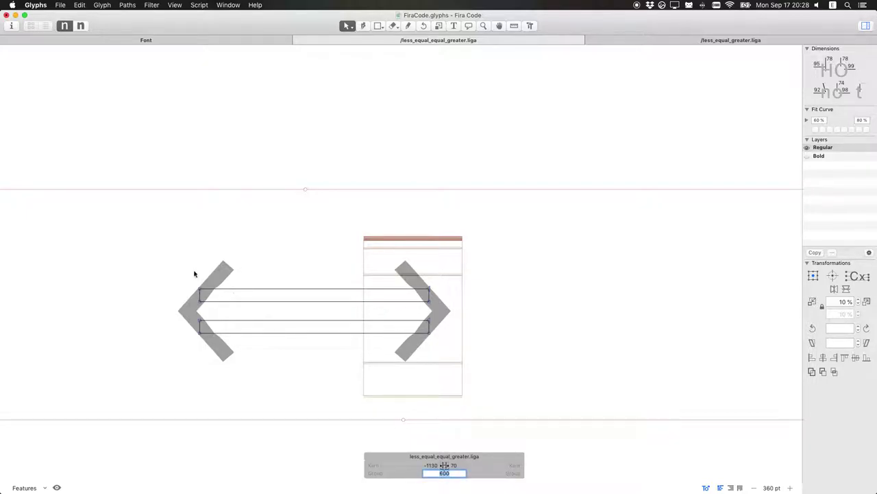
left_click(223, 275)
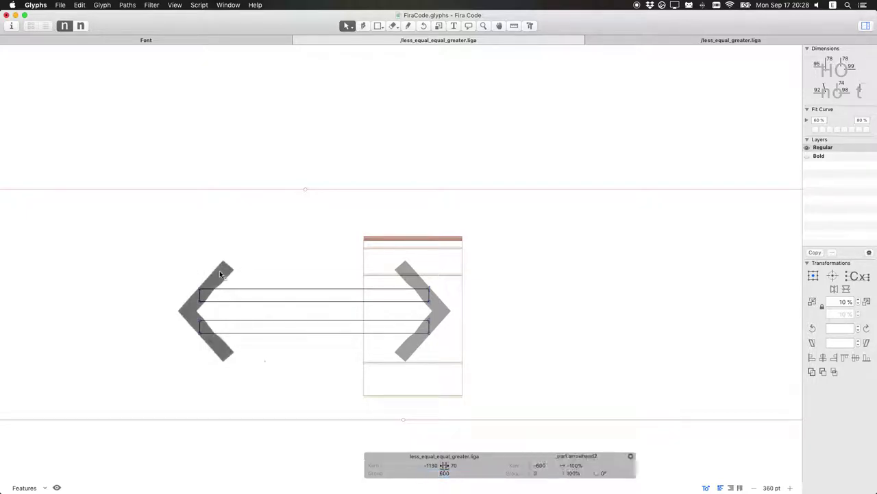
left_click(541, 465)
type("-1200")
key("Return")
Step: Shift the left end nodes of both bars by -600 units, to x -1597
left_click_drag(191, 243, 233, 355)
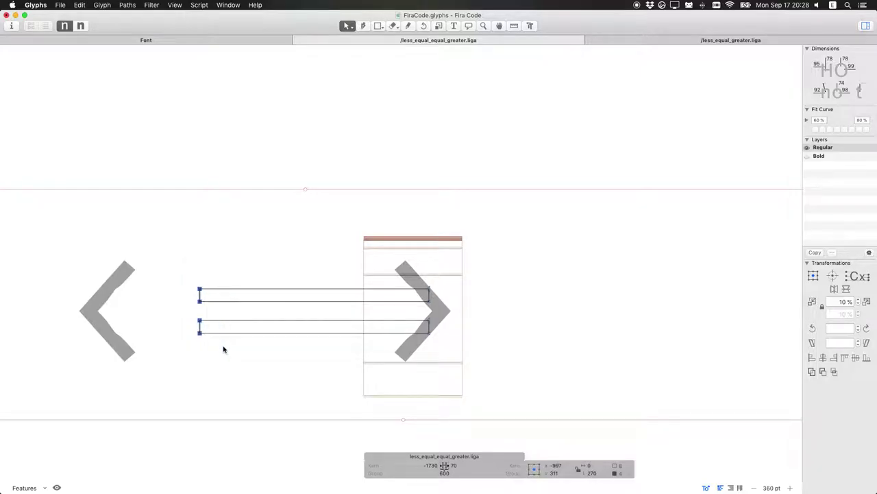
left_click(563, 467)
type("-600")
key("Return")
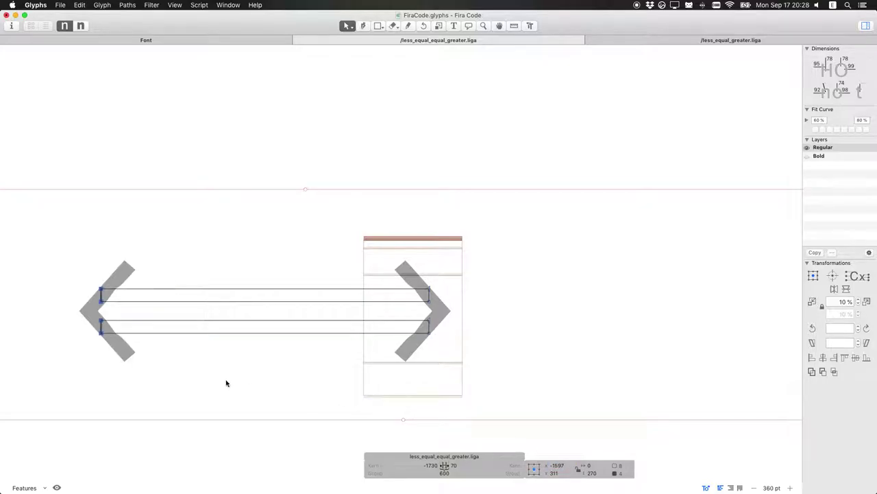
Step: Preview the lengthened double arrow as text with three spaces inserted before it
left_click(204, 377)
key("t")
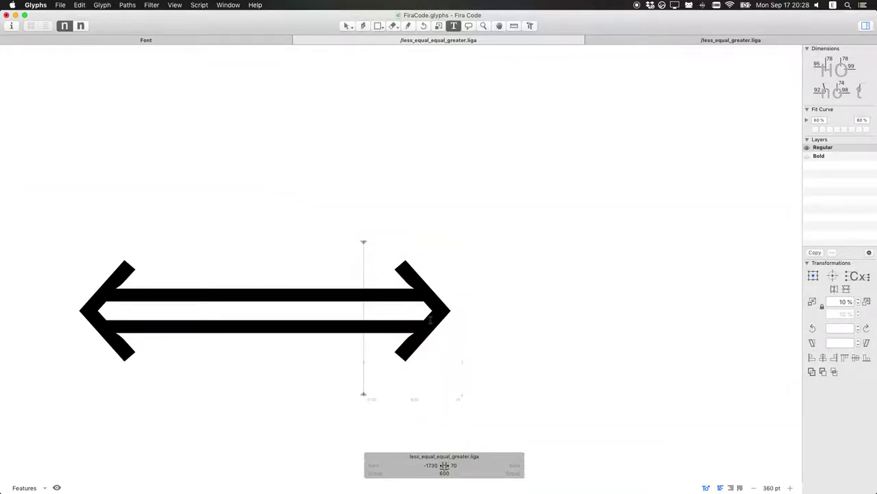
left_click(459, 313)
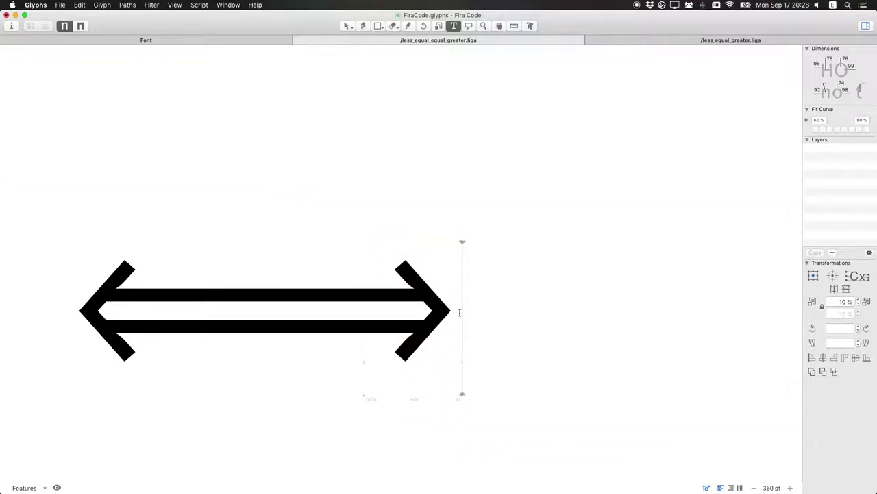
left_click(365, 336)
key("Right")
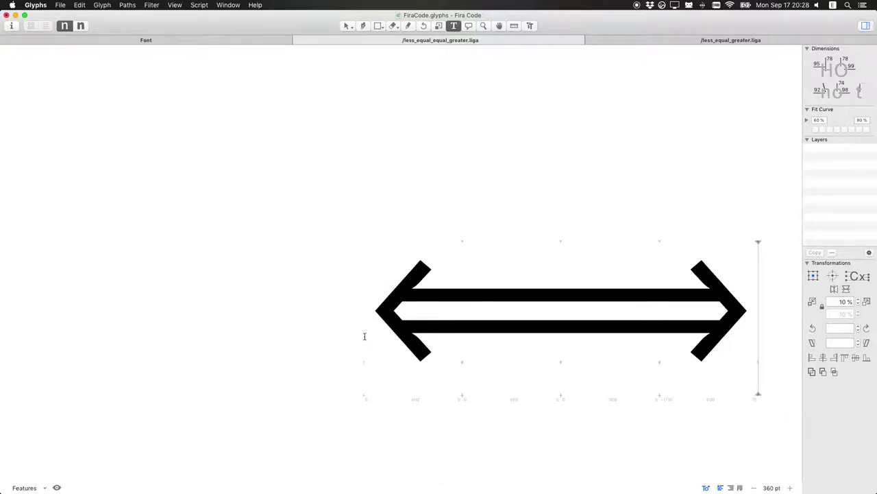
scroll(364, 336, "right", 5)
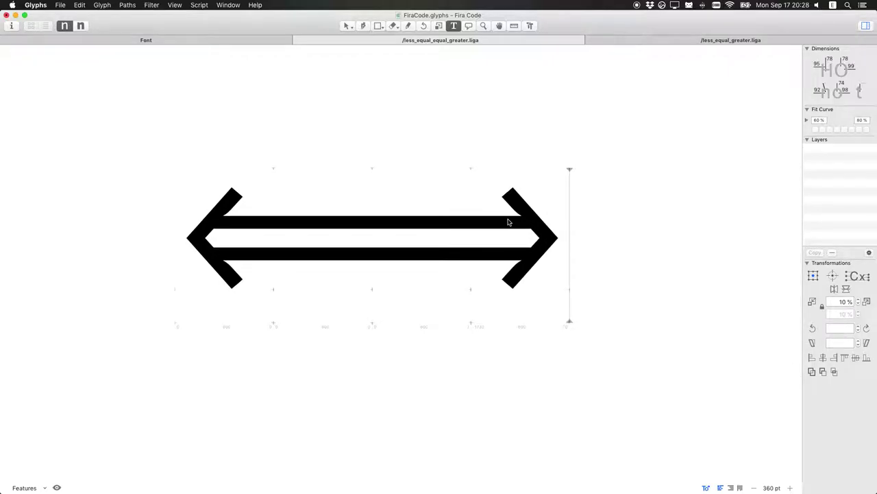
key("Escape")
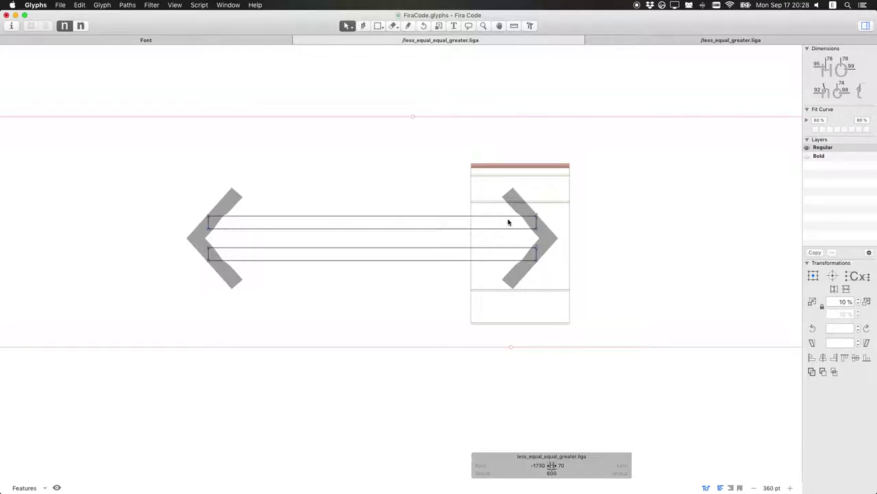
key("t")
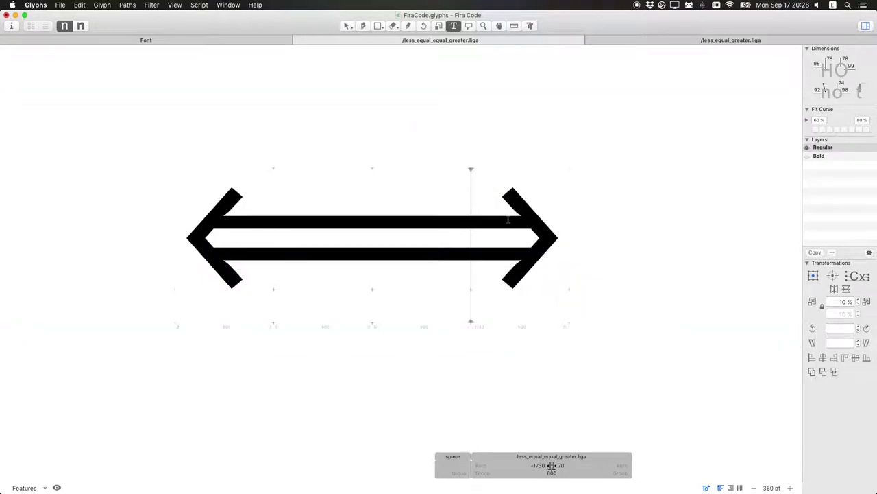
Step: Compare the Regular and Bold masters of less_equal_greater.liga, both as text and as editable outlines
key("super+alt+Right")
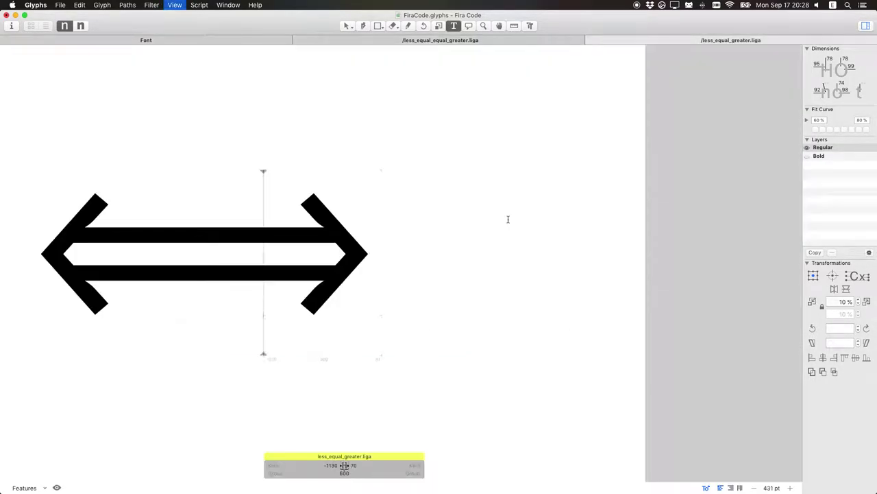
key("super+2")
key("super+1")
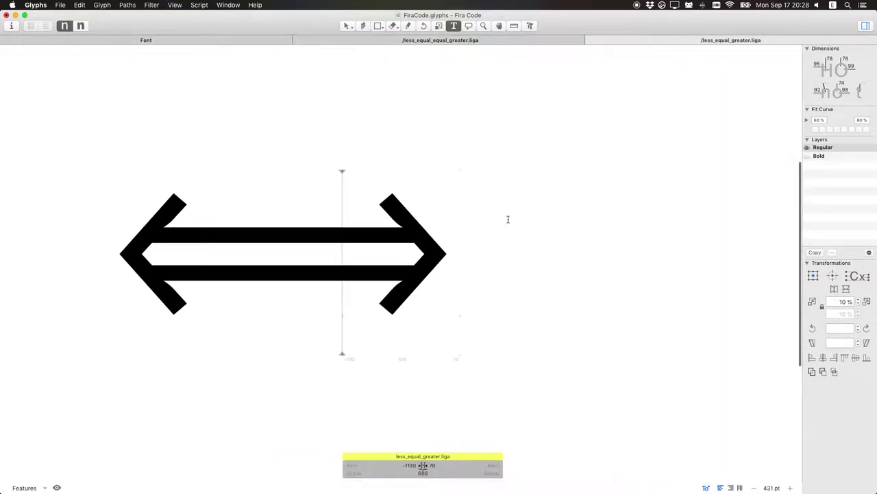
key("super+2")
key("super+1")
key("super+2")
key("super+1")
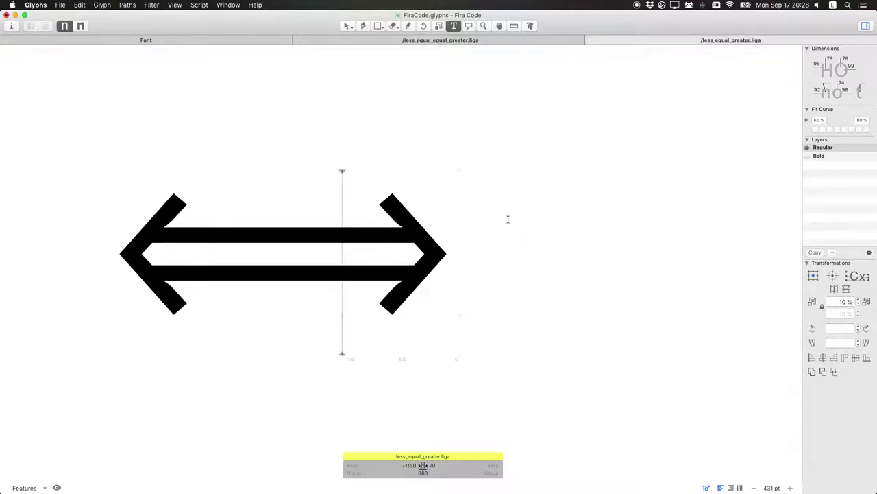
double_click(428, 249)
key("super+2")
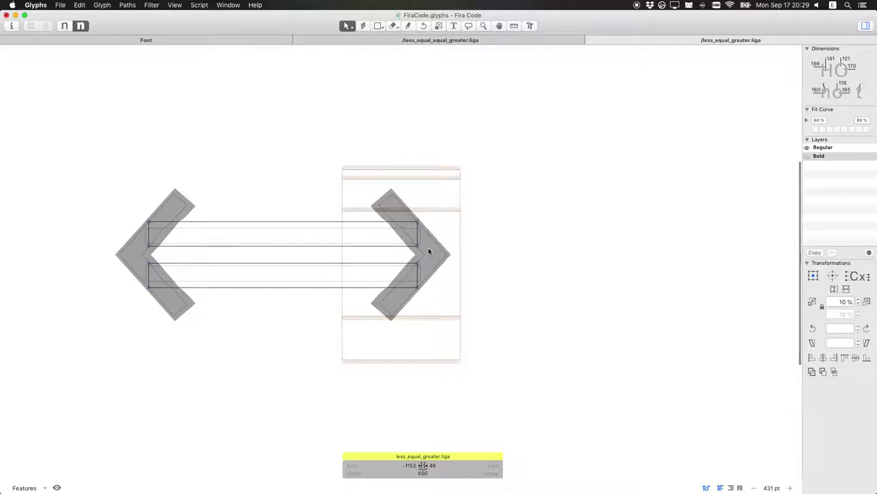
key("super+1")
key("super+2")
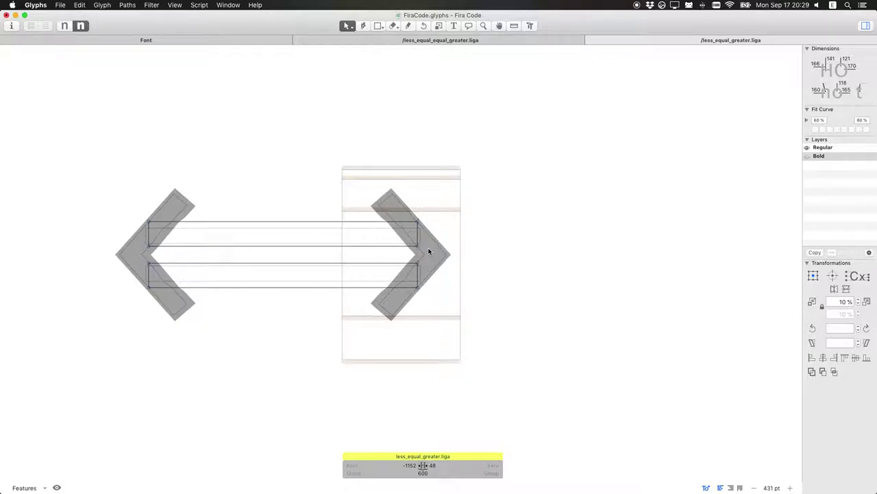
Step: Delete the less, both equal and the greater components from the Bold layer of less_equal_equal_greater.liga
key("super+alt+Left")
key("super+2")
key("super+1")
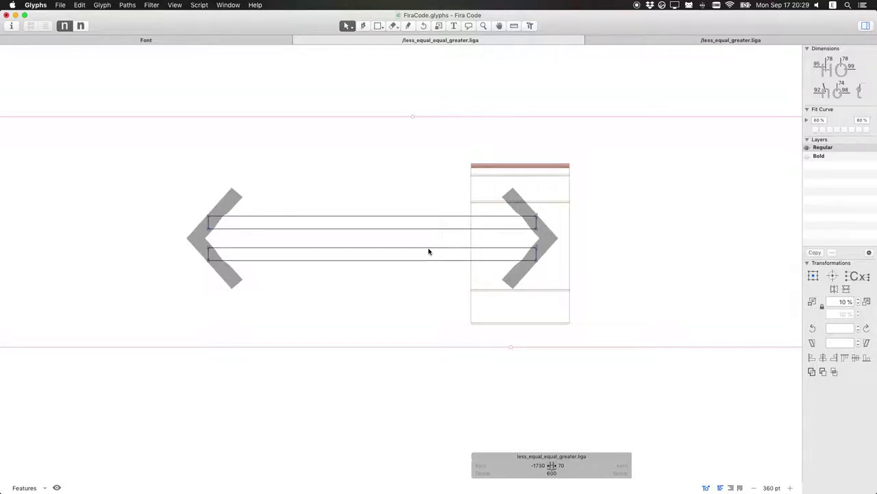
key("super+2")
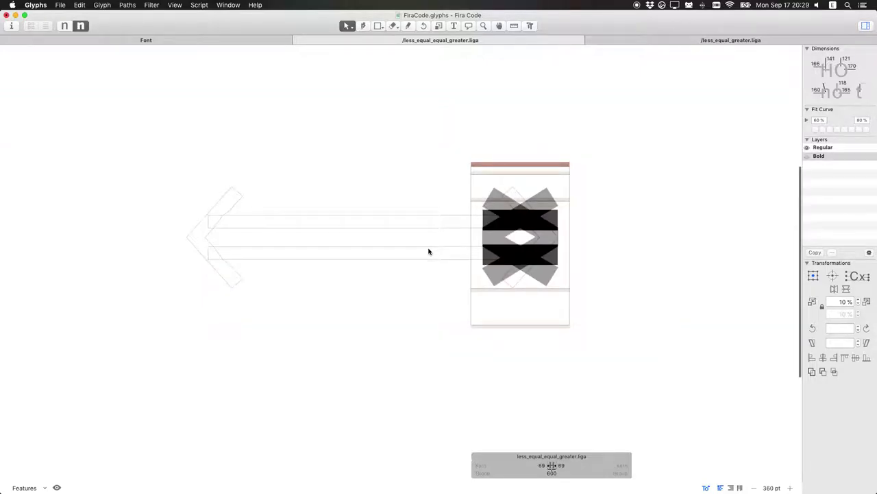
key("Delete")
left_click(511, 222)
key("Delete")
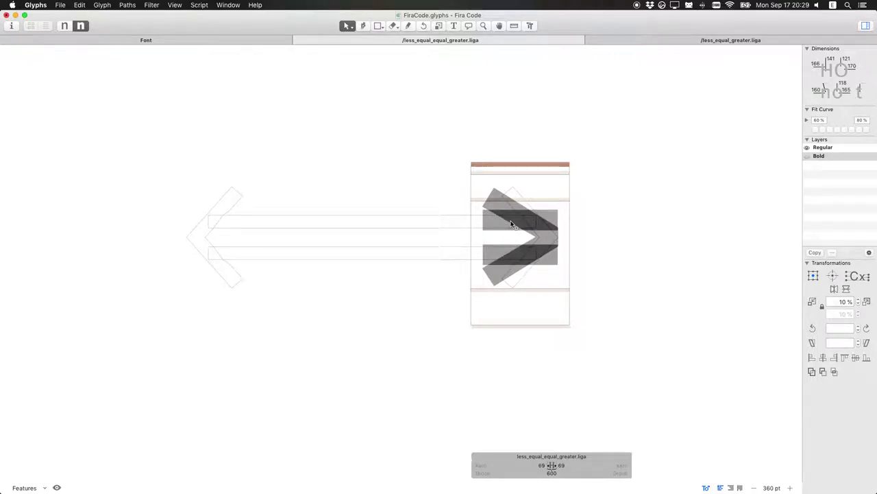
left_click(511, 221)
key("Delete")
left_click(510, 221)
key("Delete")
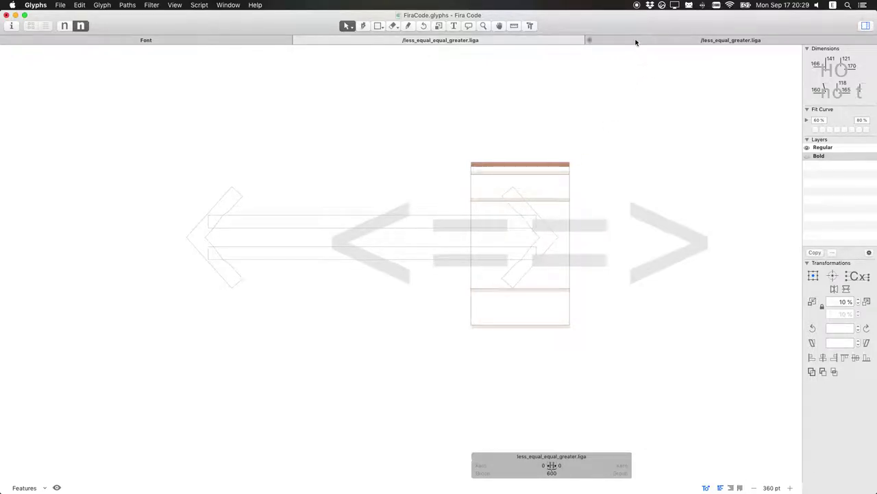
Step: Copy both bars and both arrowheads from the Bold layer of less_equal_greater.liga into the Bold layer of less_equal_equal_greater.liga
left_click(635, 41)
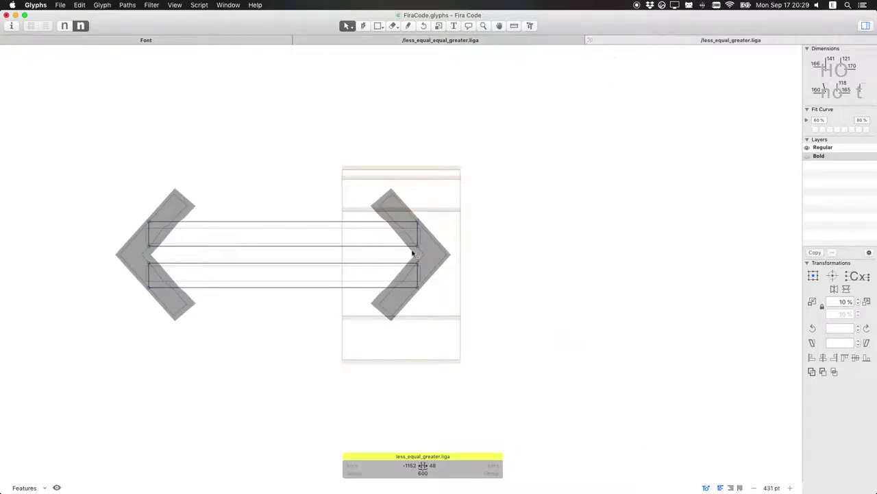
left_click(174, 205)
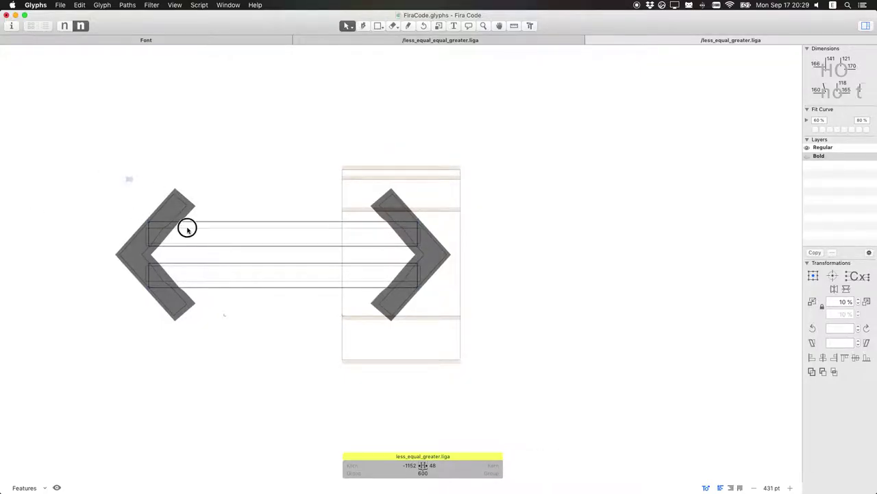
left_click_drag(125, 177, 453, 361)
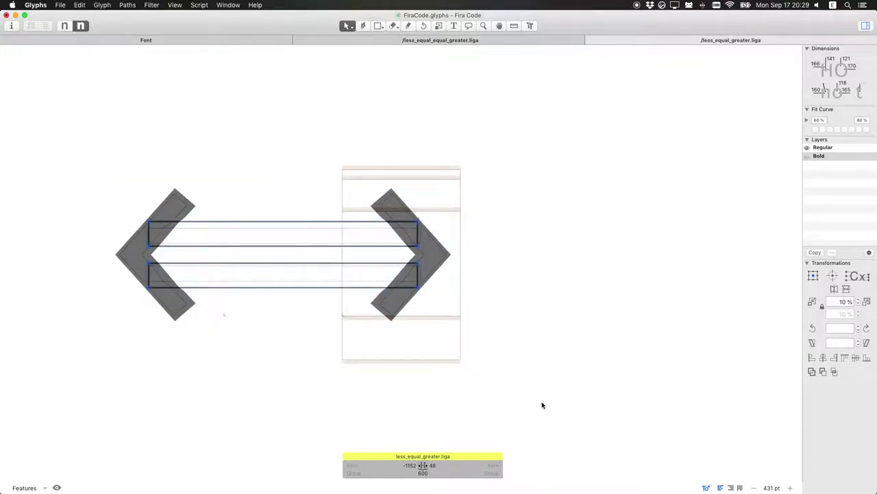
left_click(541, 41)
left_click(484, 327)
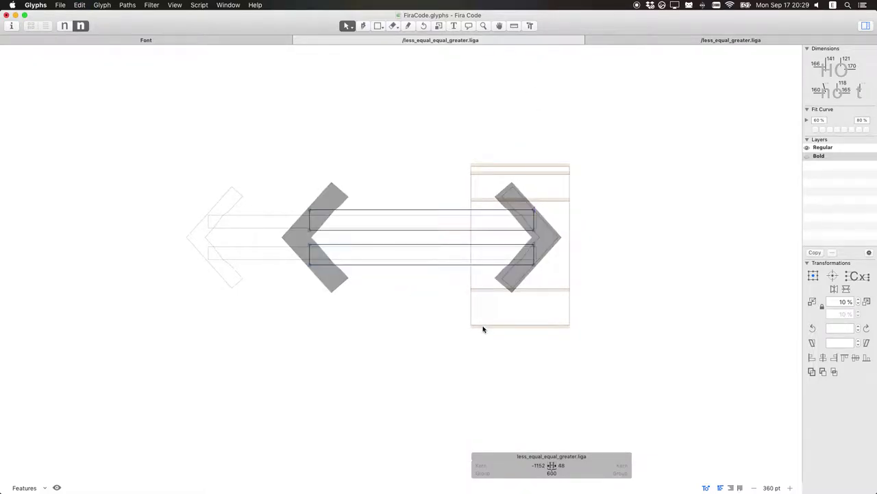
Step: Set the Bold layer's left arrowhead component to x -1200
left_click(333, 280)
left_click(657, 468)
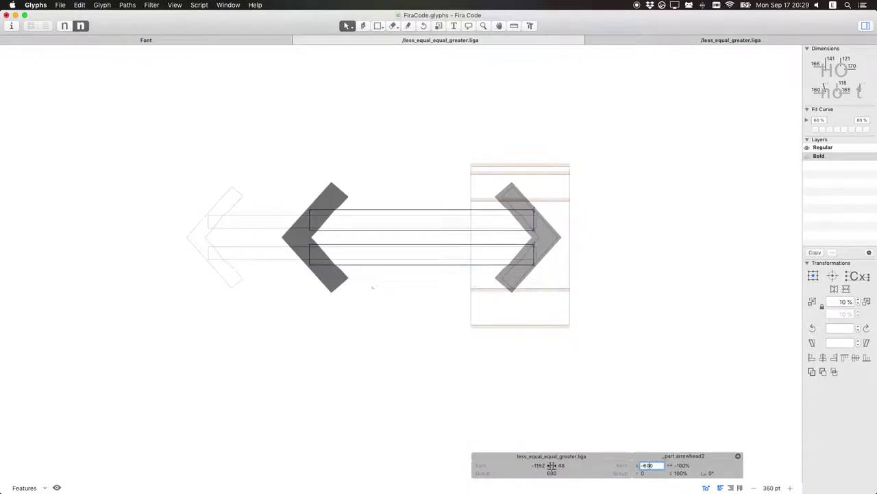
type("-1200")
key("Return")
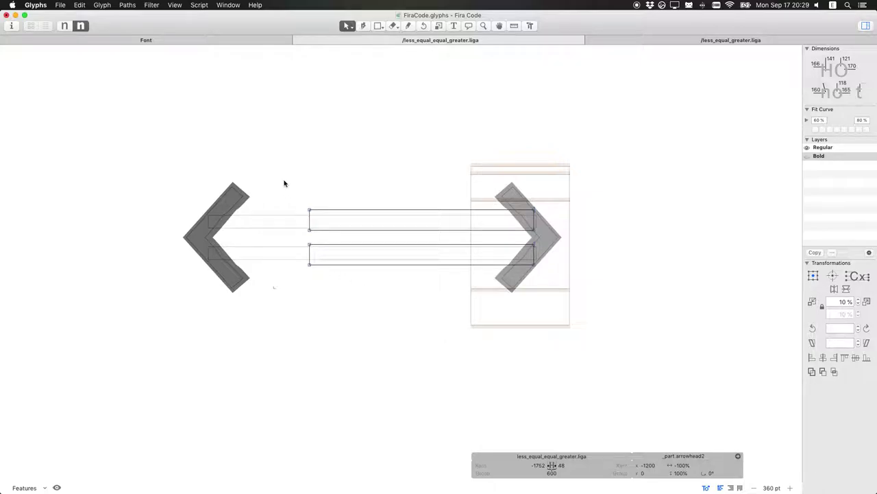
Step: Shift the left end nodes of both Bold bars by -600 units, to x -1582
left_click_drag(289, 178, 333, 290)
double_click(355, 218)
left_click_drag(299, 186, 333, 296)
left_click(674, 466)
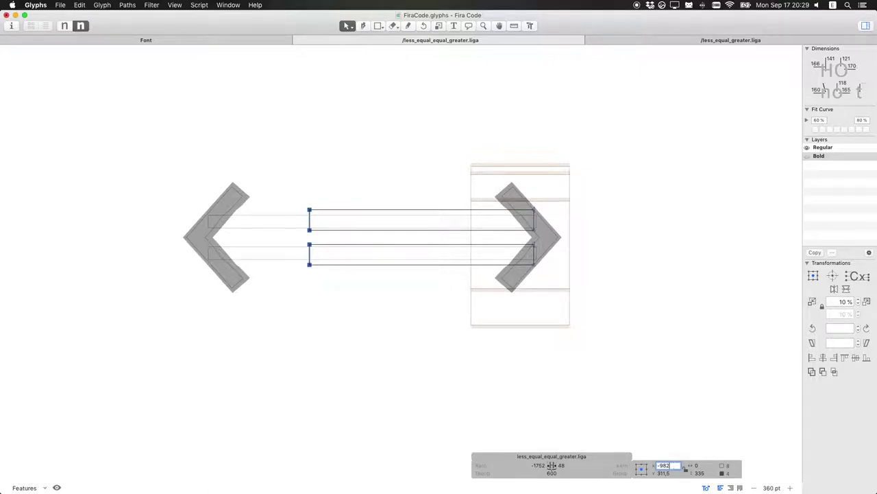
type("-600")
key("Return")
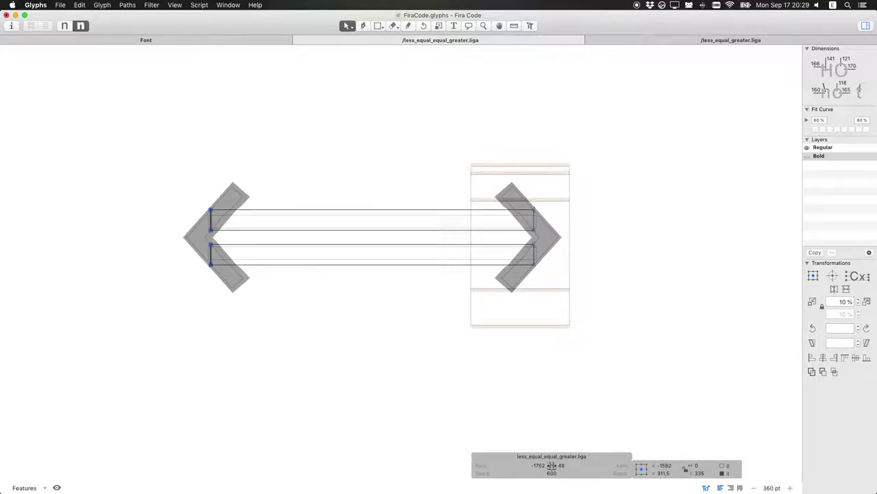
Step: Compare the Regular and Bold outlines of less_equal_equal_greater.liga by switching between the two masters
left_click(293, 340)
key("super+1")
key("super+2")
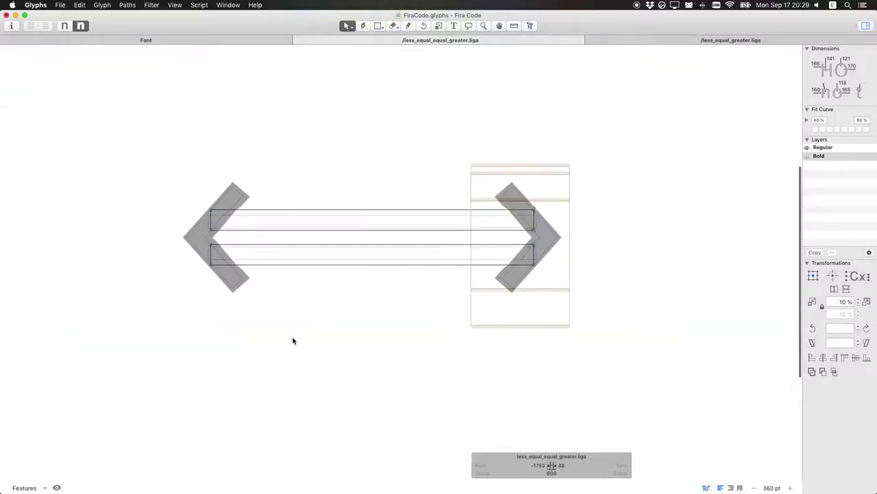
key("super+1")
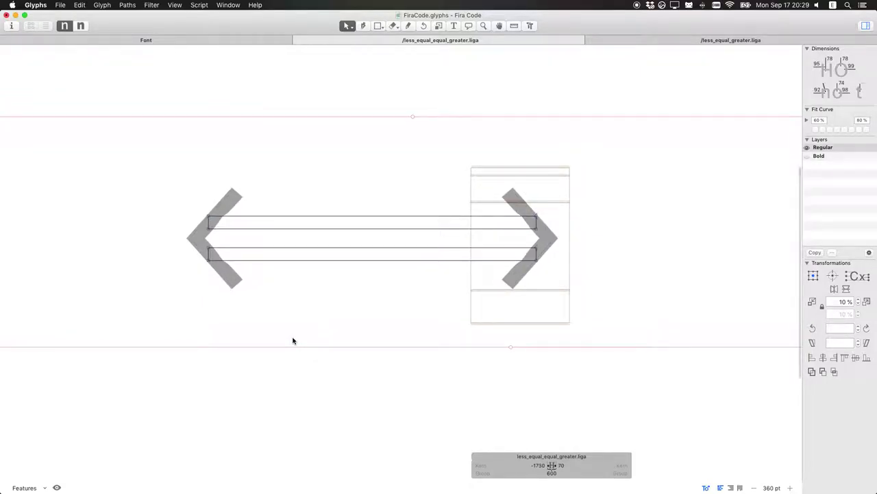
key("super+2")
Step: Show master compatibility and examine how the arrowheads and bar nodes correspond between the Regular and Bold masters
left_click(163, 4)
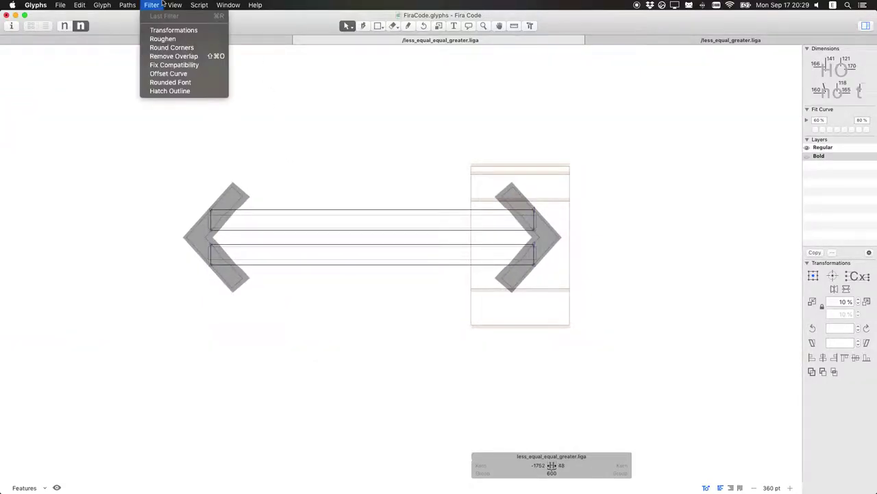
mouse_move(174, 5)
left_click(185, 246)
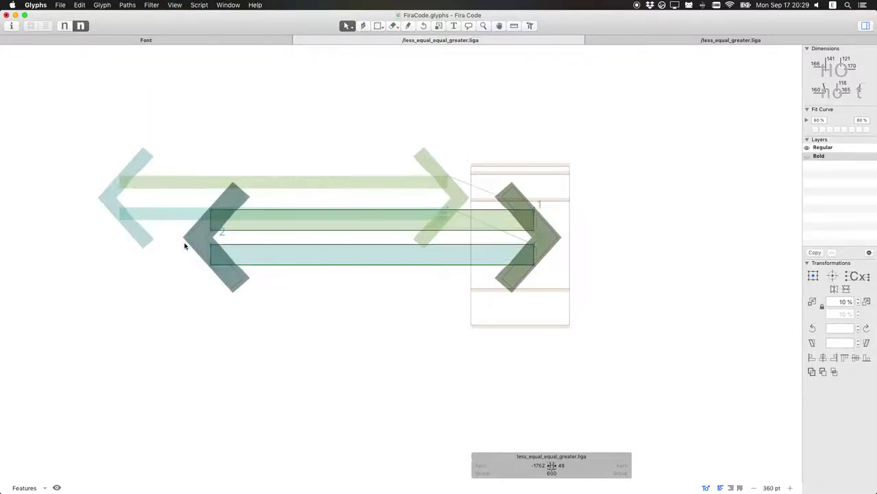
key("super+1")
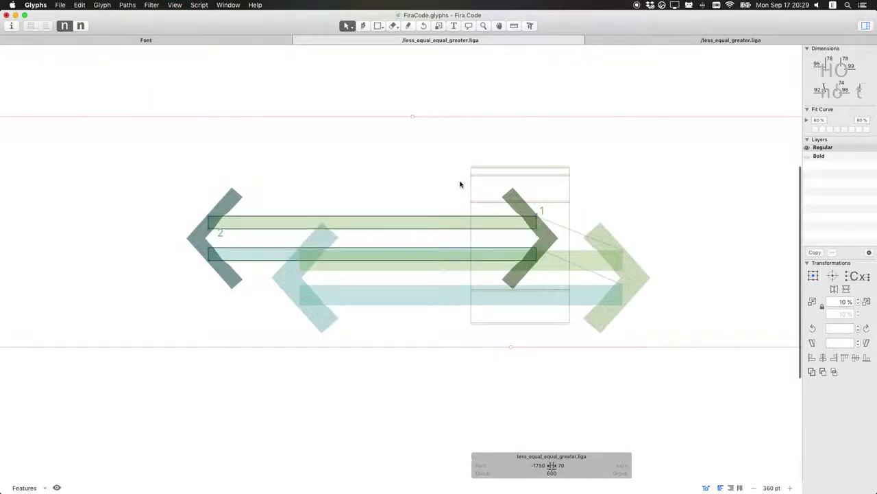
left_click(515, 210)
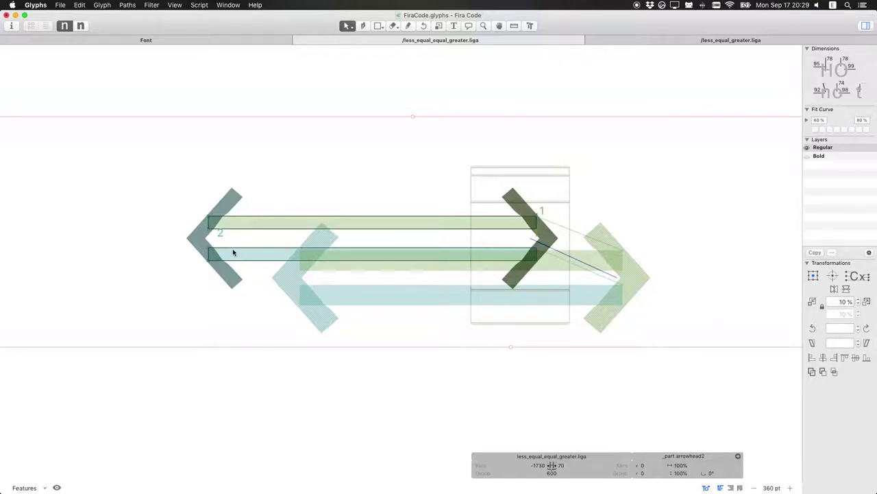
left_click(536, 216)
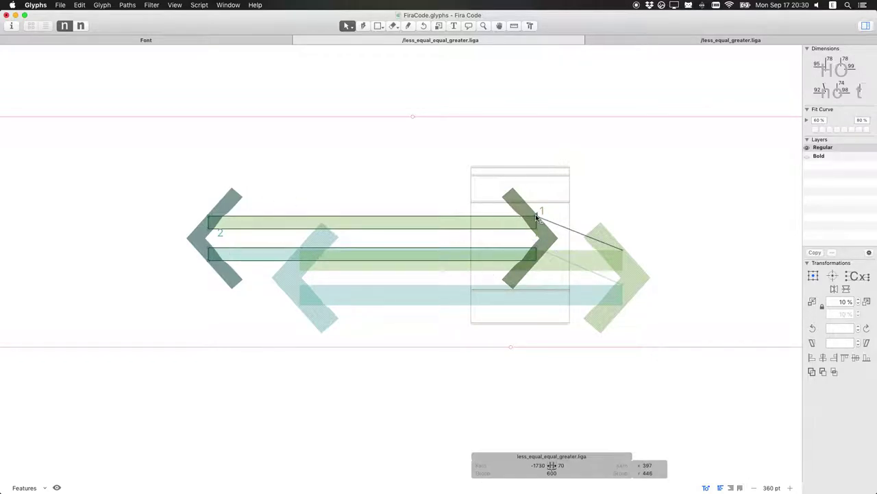
key("super+a")
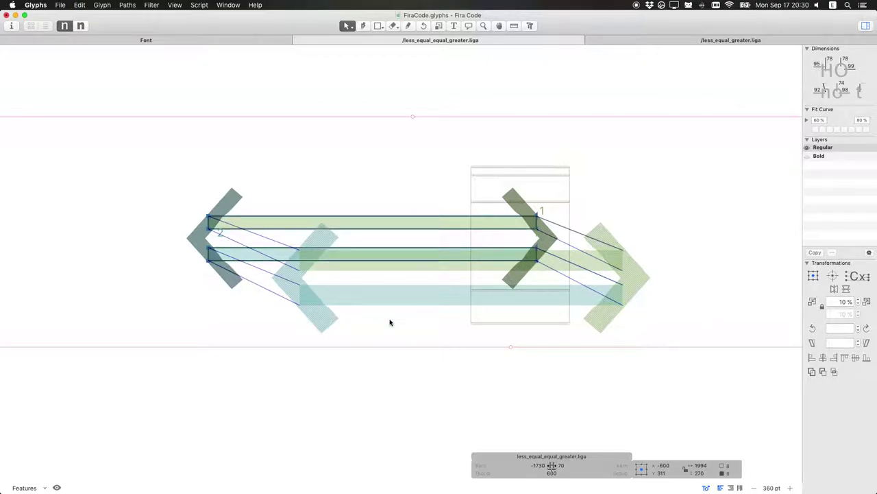
key("super+2")
key("super+1")
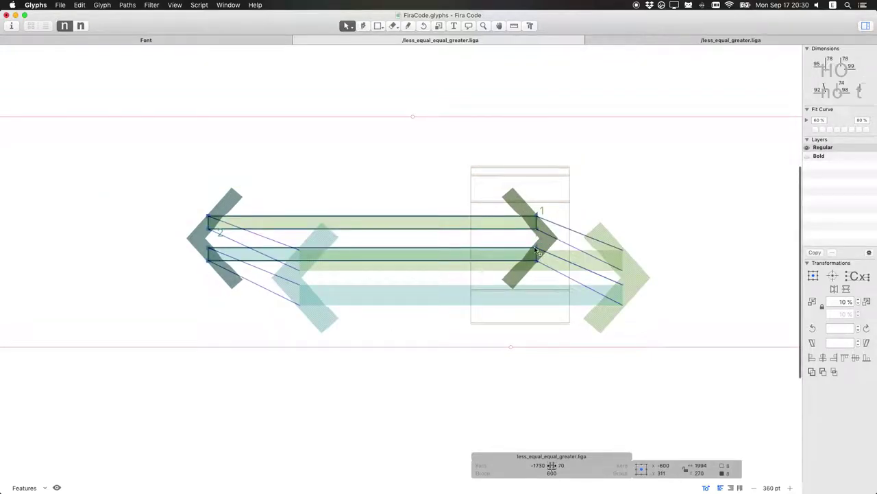
left_click(580, 176)
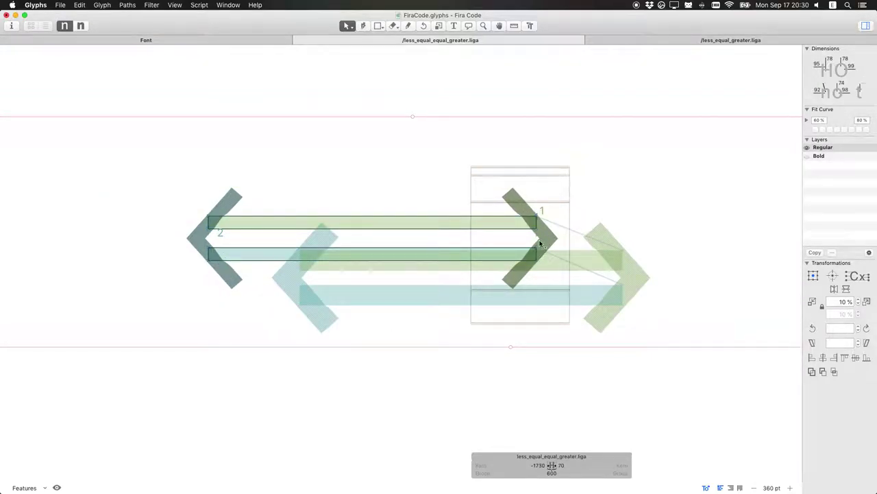
Step: Try reversing the lower bar's contour in Regular to inspect the node mapping, and undo the reversal
left_click(539, 254)
right_click(541, 255)
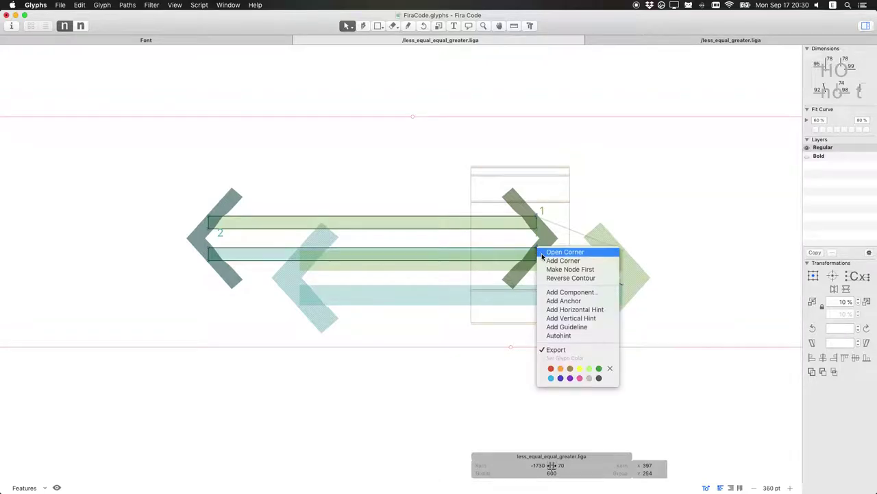
left_click(573, 277)
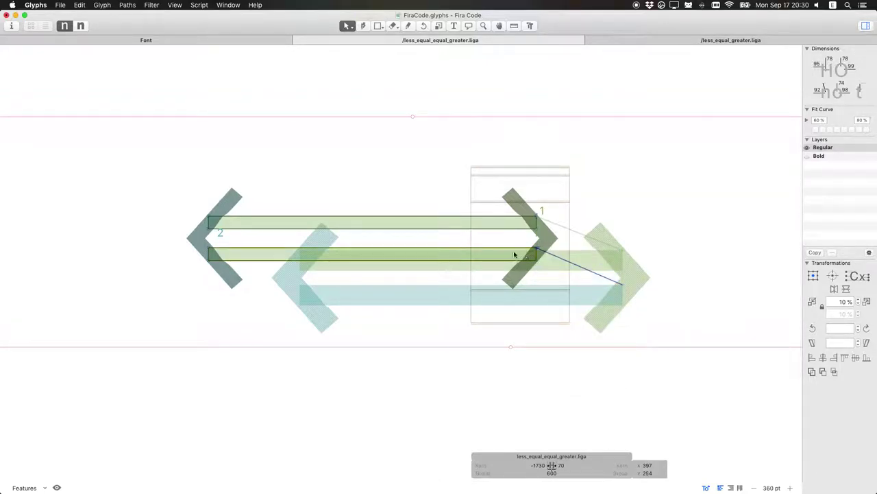
key("super+a")
left_click(487, 295)
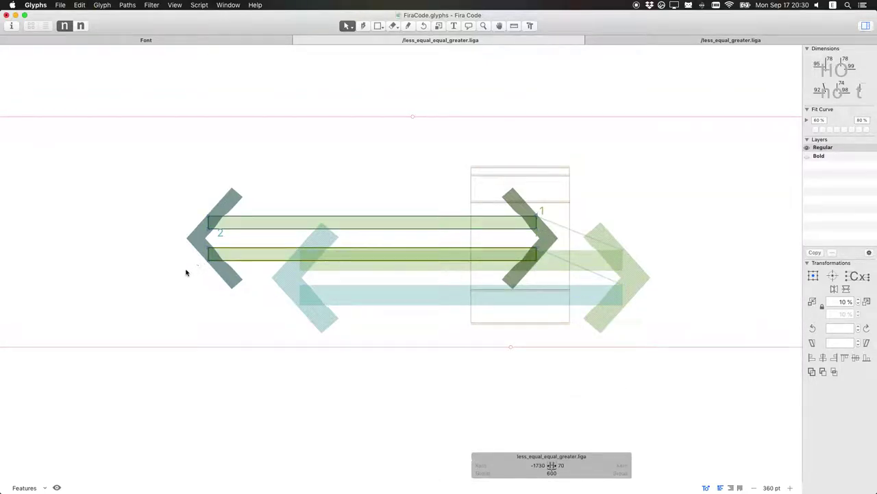
left_click_drag(186, 273, 568, 244)
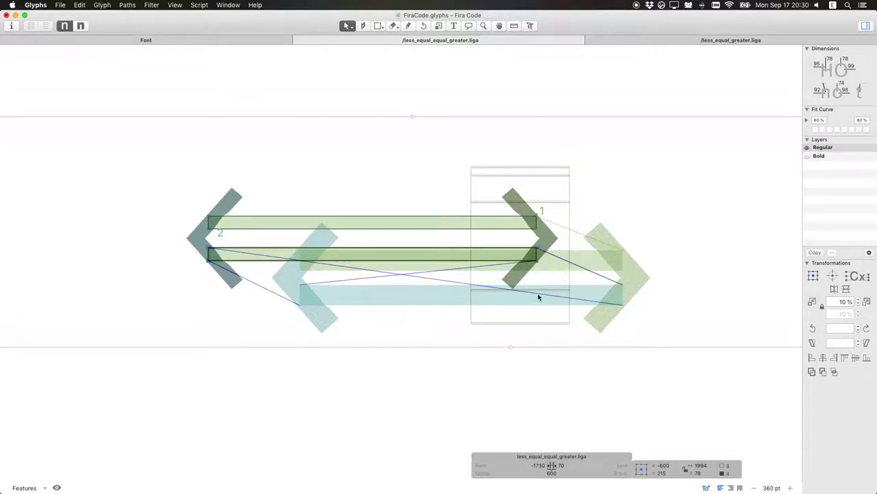
scroll(538, 296, "down", 2)
scroll(538, 297, "right", 2)
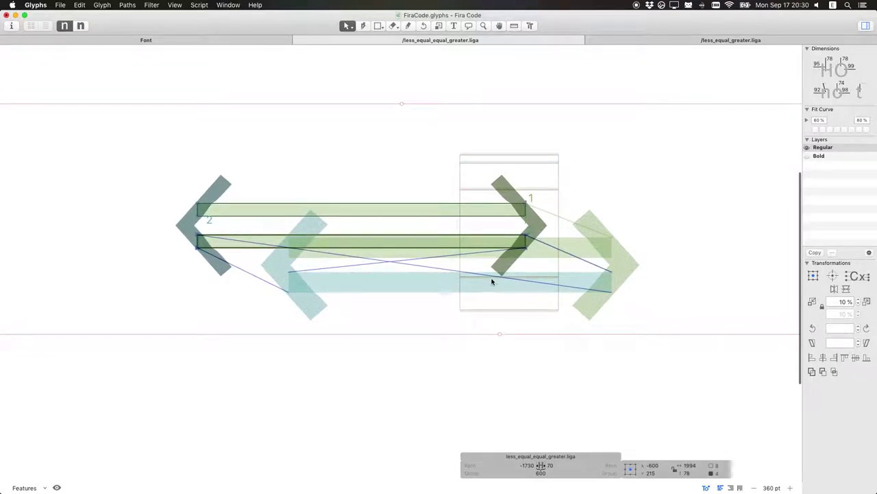
key("super+z")
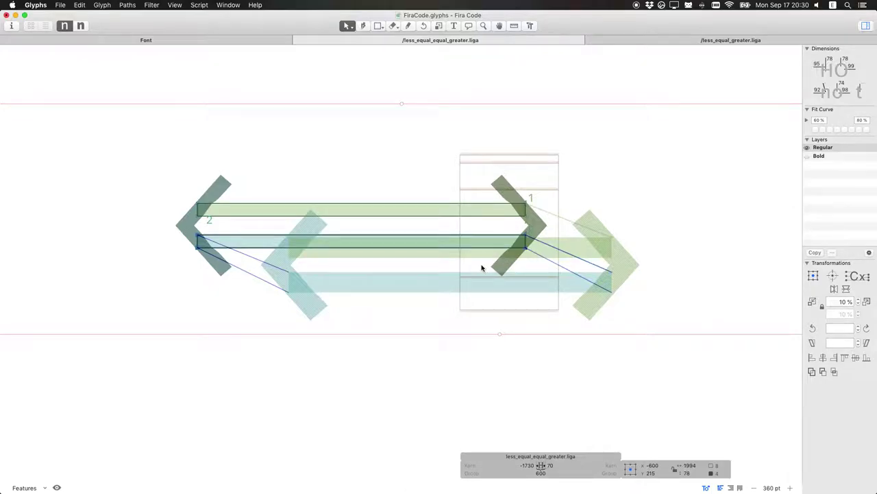
Step: Save the font file and hide the master compatibility overlay in the Bold master
left_click(482, 268)
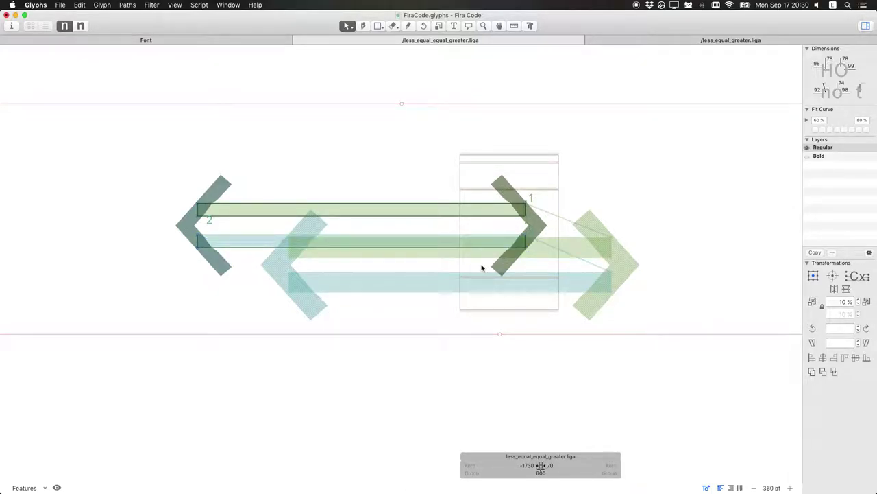
key("super+s")
key("super+2")
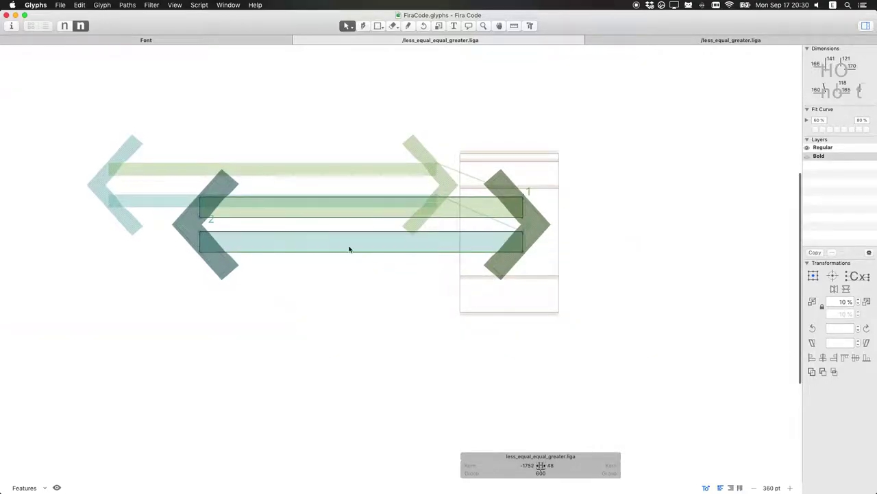
left_click(175, 4)
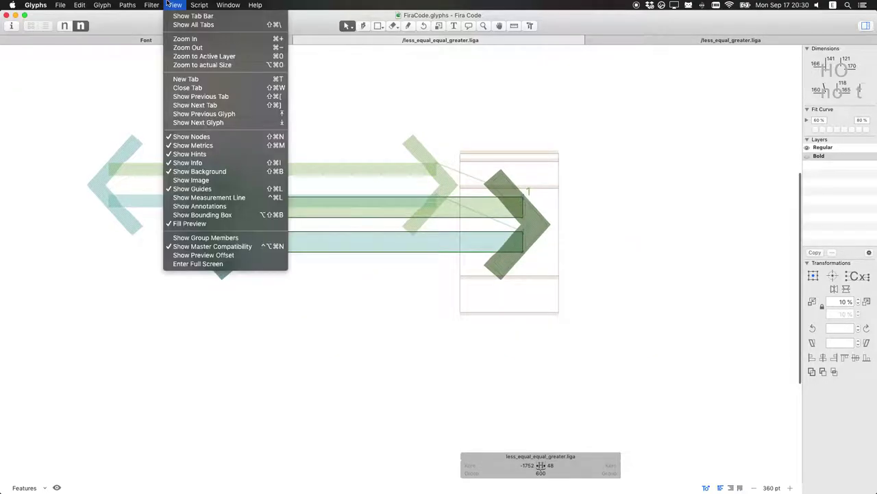
left_click(182, 249)
Step: Preview the finished double arrow as text in both the Regular and Bold masters
key("t")
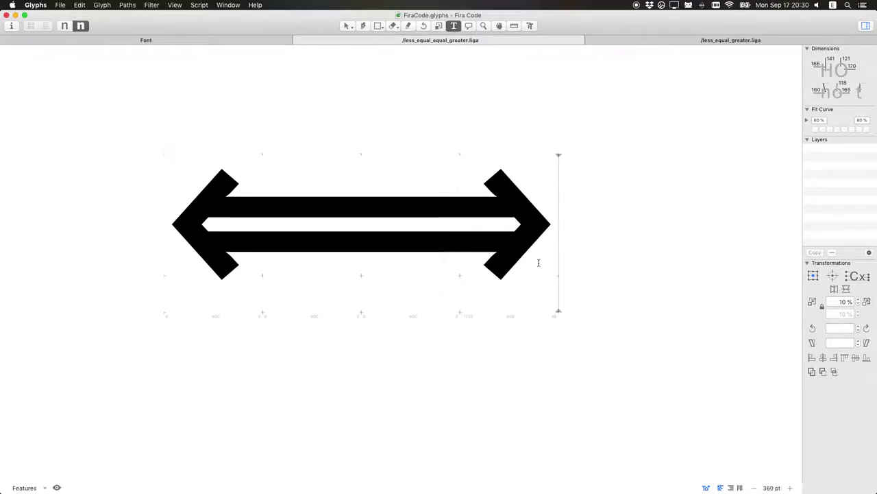
key("super+1")
key("super+2")
Step: Add a line with <==> below the glyph in the preview text and enable the Contextual Alternates feature
key("Return")
type("<==>")
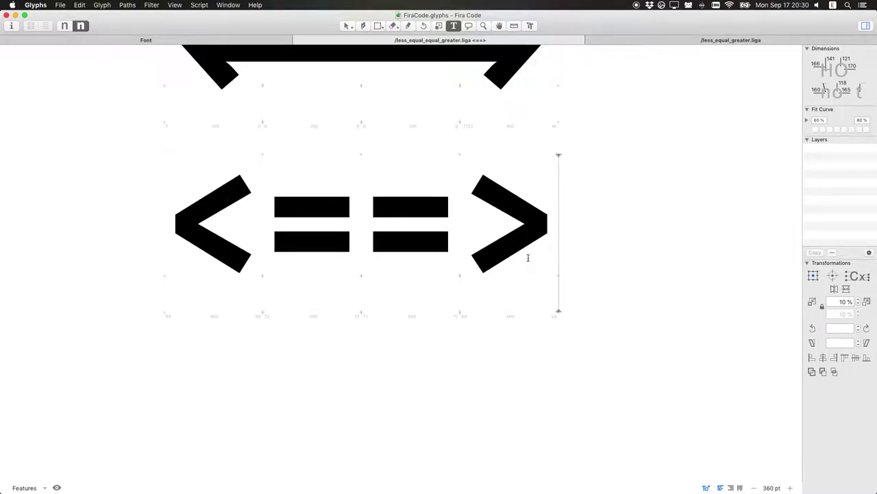
scroll(400, 222, "up", 5)
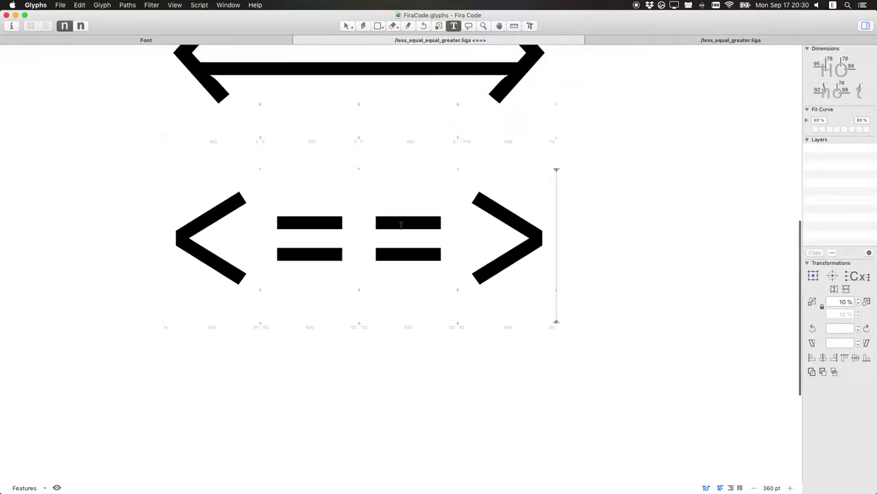
left_click(46, 488)
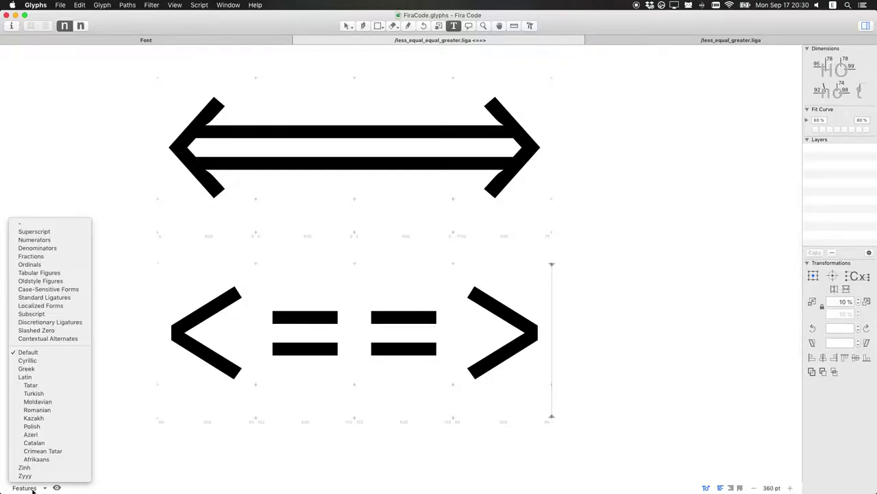
left_click(48, 341)
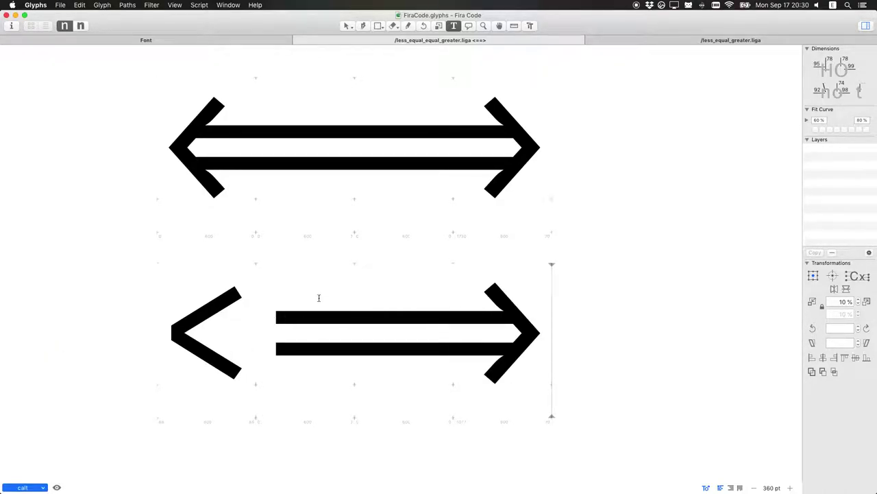
Step: Step through the characters of the <==> line to examine which glyphs the contextual alternates substitute
left_click(262, 355)
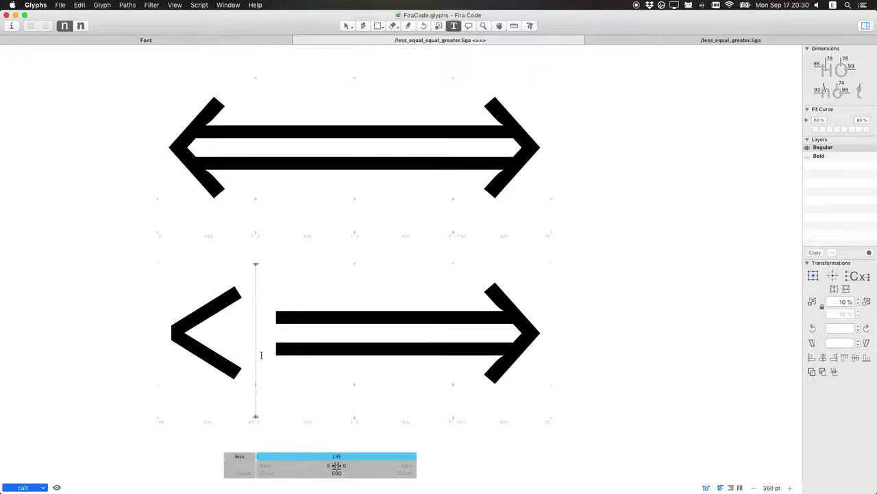
key("shift+Right")
key("shift+Right")
key("shift+Right")
key("shift+Left")
key("shift+Left")
key("shift+Left")
key("shift+Left")
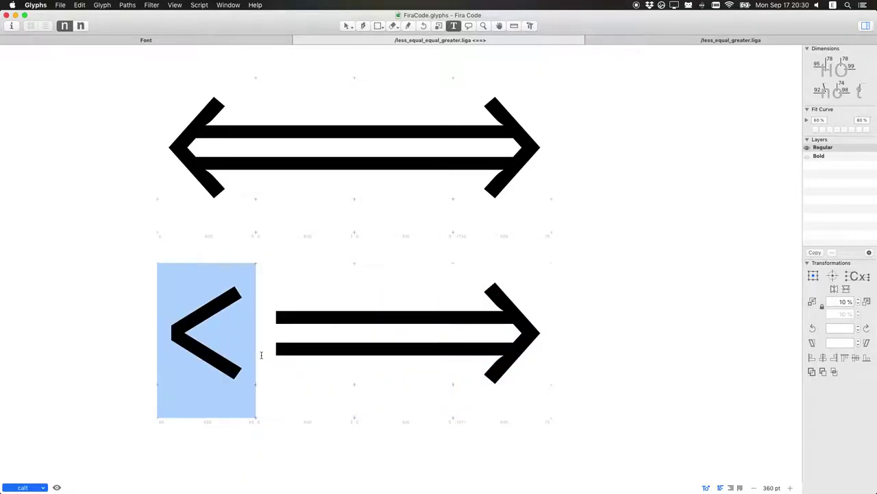
key("shift+Right")
key("shift+Left")
key("shift+Right")
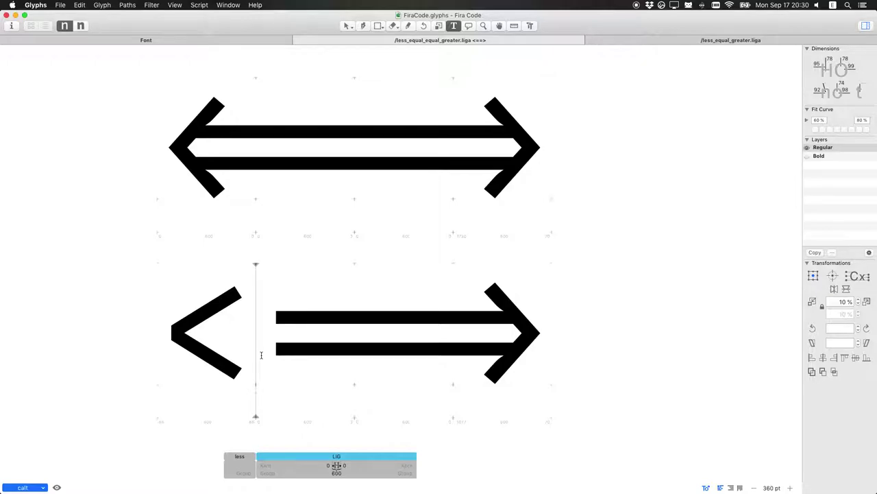
Step: Open the font's OpenType feature definitions and display the calt feature code
left_click(12, 28)
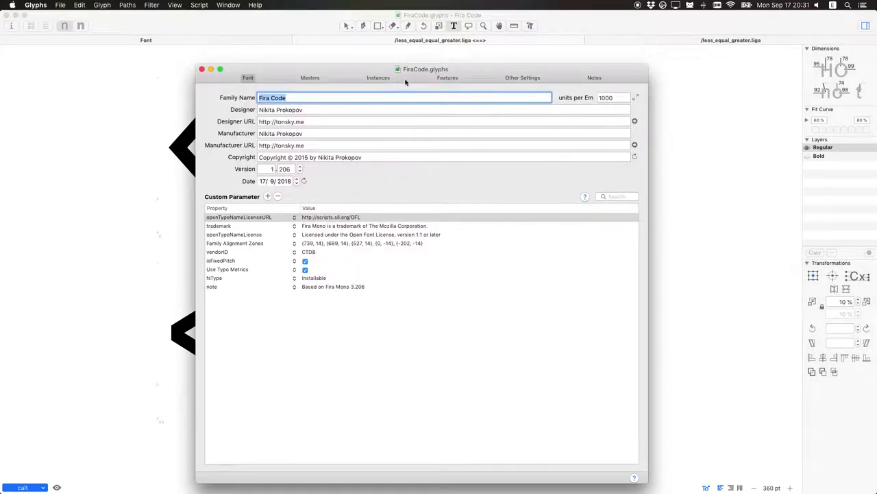
left_click(438, 80)
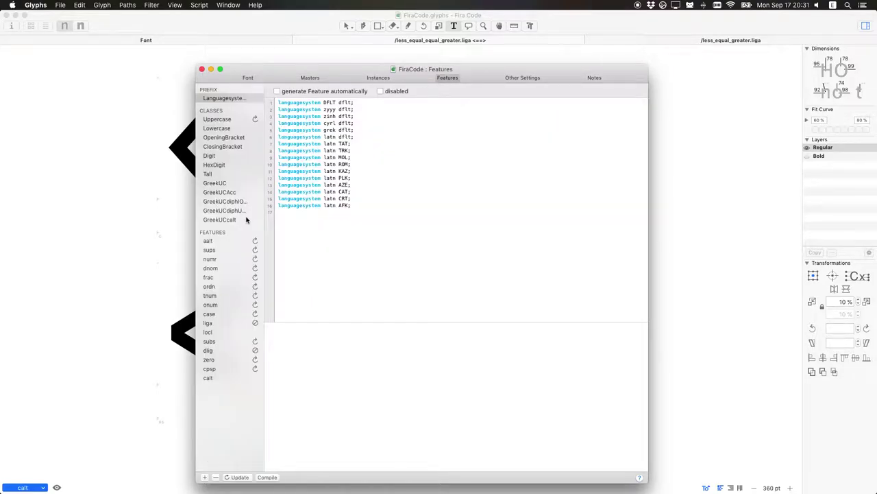
left_click(217, 379)
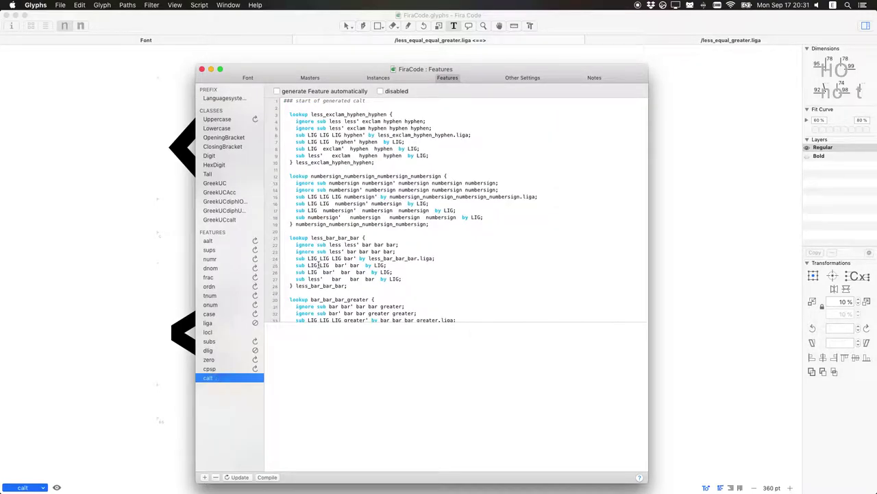
scroll(349, 199, "up", 2)
left_click(301, 116)
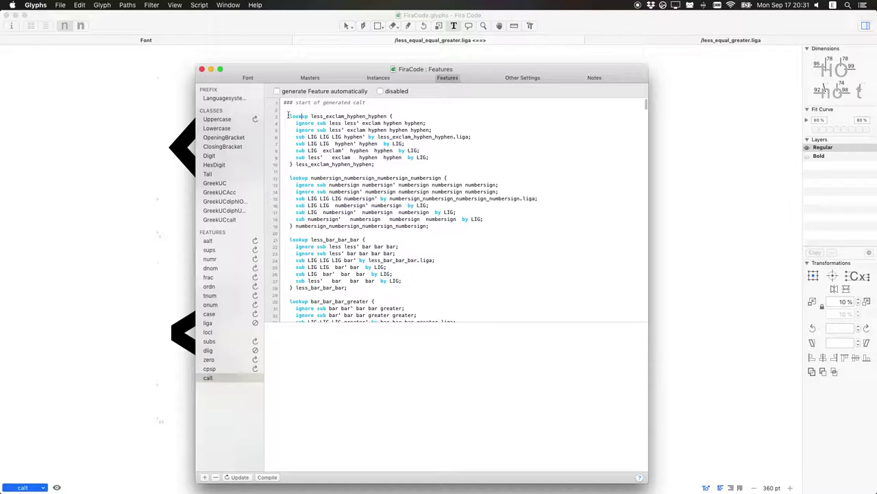
Step: Find the less_equal_greater lookup in the calt code by searching for less_ and copy the whole lookup block
scroll(289, 113, "down", 20)
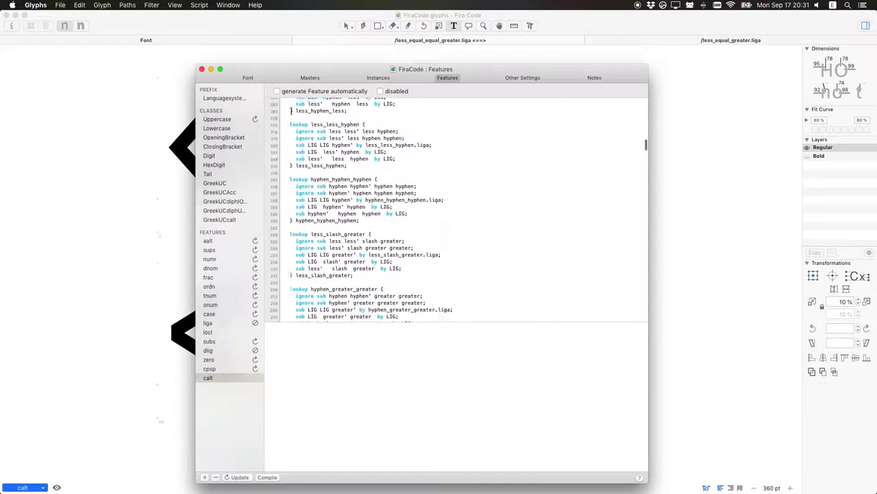
scroll(291, 111, "down", 20)
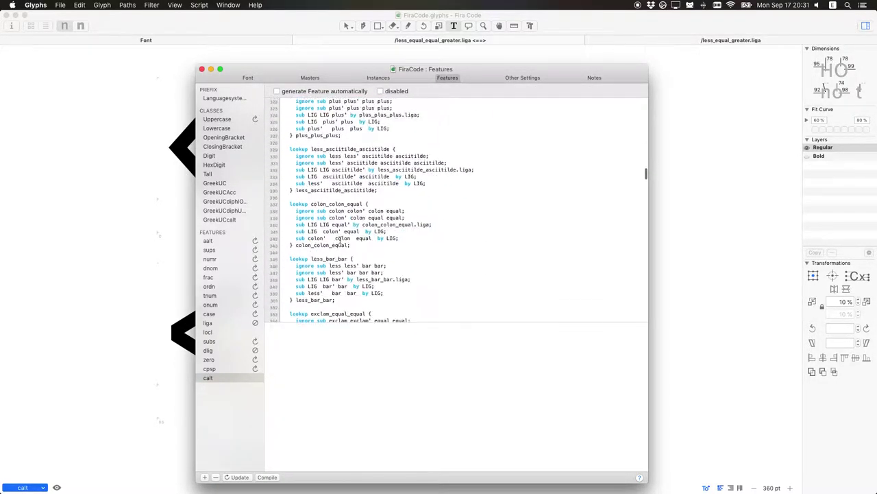
scroll(339, 238, "down", 11)
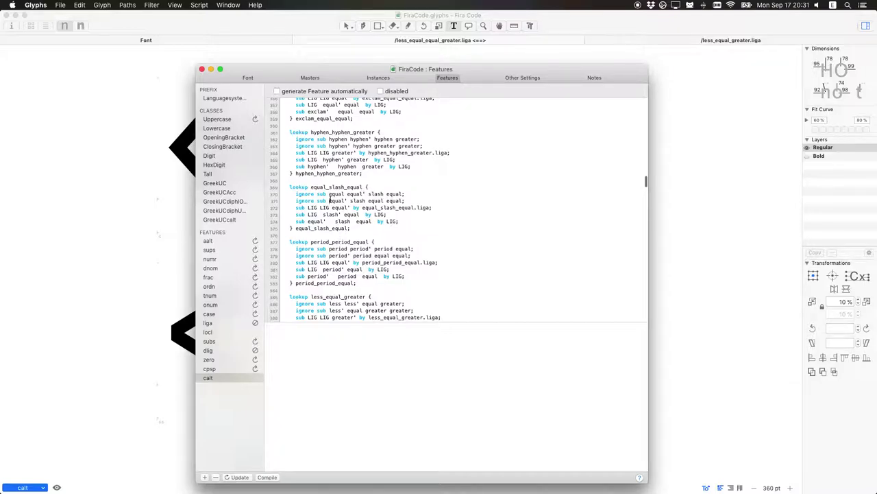
key("super+f")
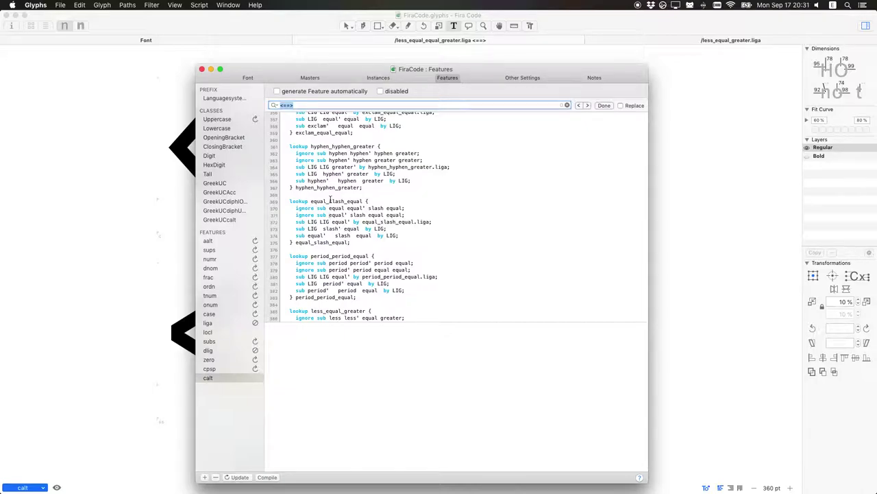
type("less_")
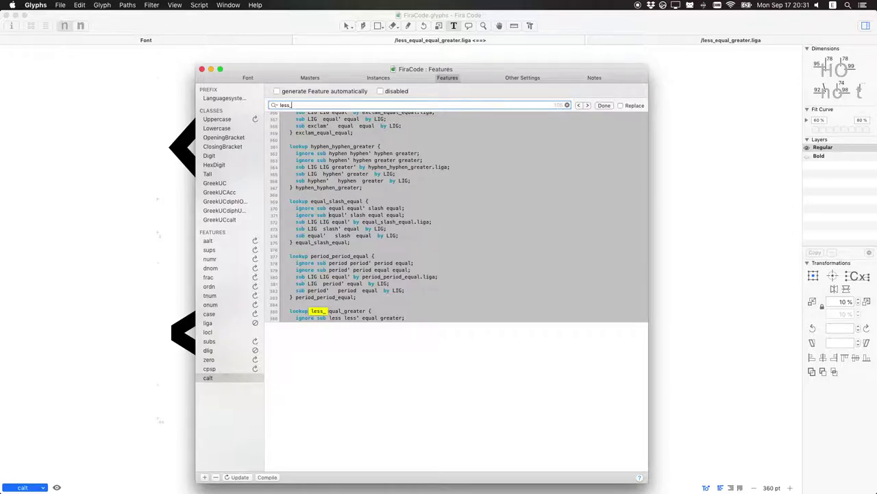
key("Escape")
scroll(331, 281, "down", 3)
left_click(377, 280)
left_click(286, 229, "shift")
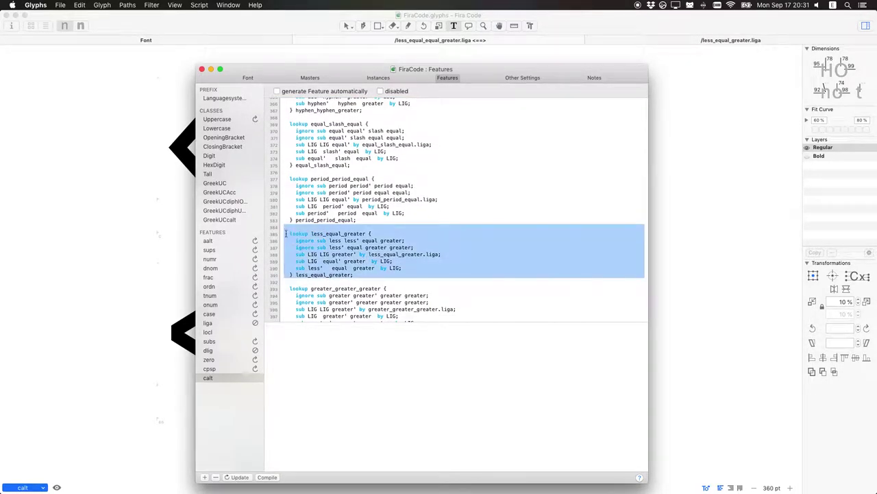
left_click(286, 233, "shift")
key("super+c")
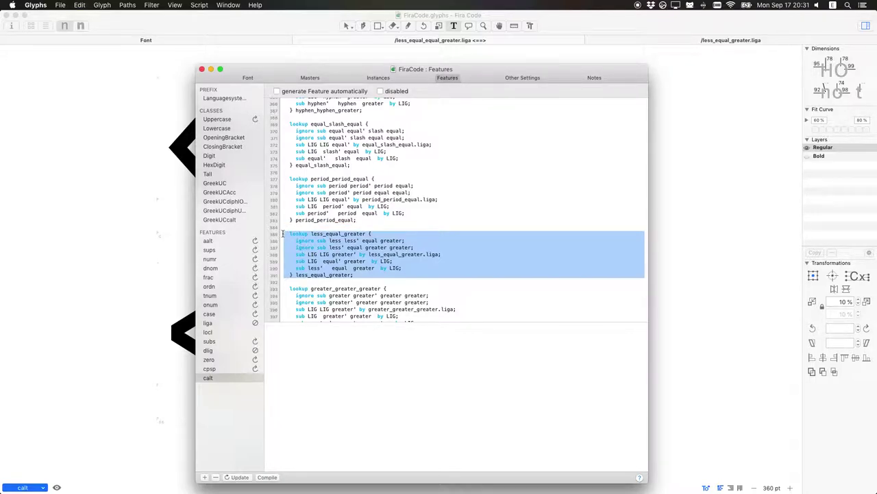
Step: Switch to Visual Studio Code and paste the copied less_equal_greater lookup into a new untitled file
key("super+Tab")
key("super+Tab")
key("super+Tab")
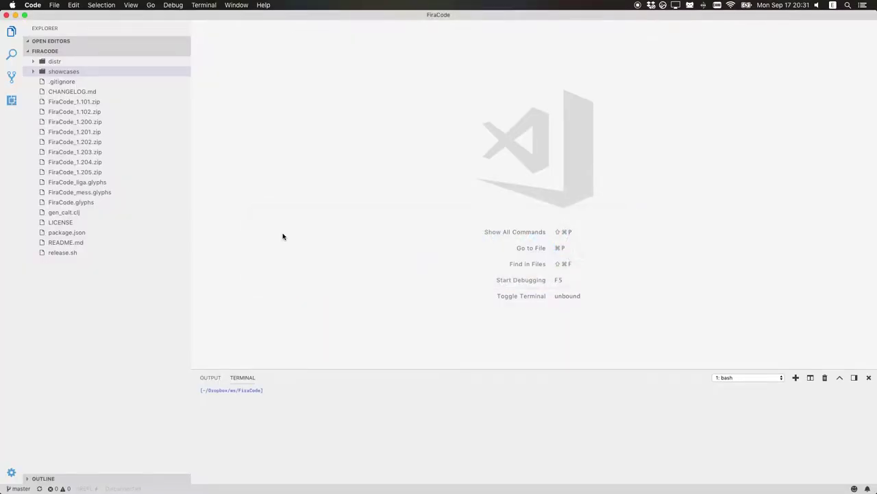
key("super+n")
key("super+v")
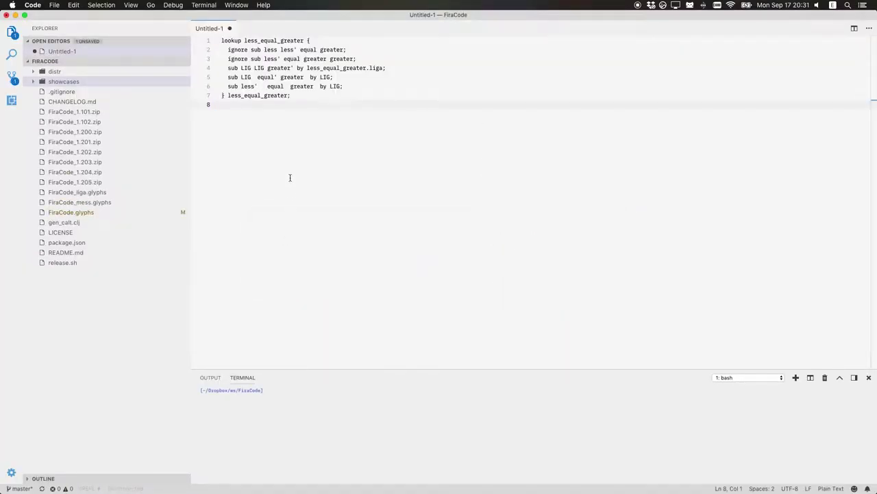
Step: Examine the pasted lookup's name in its opening line and the extent of the whole block
key("super+a")
key("Escape")
key("super+Up")
key("alt+Right")
key("alt+Right")
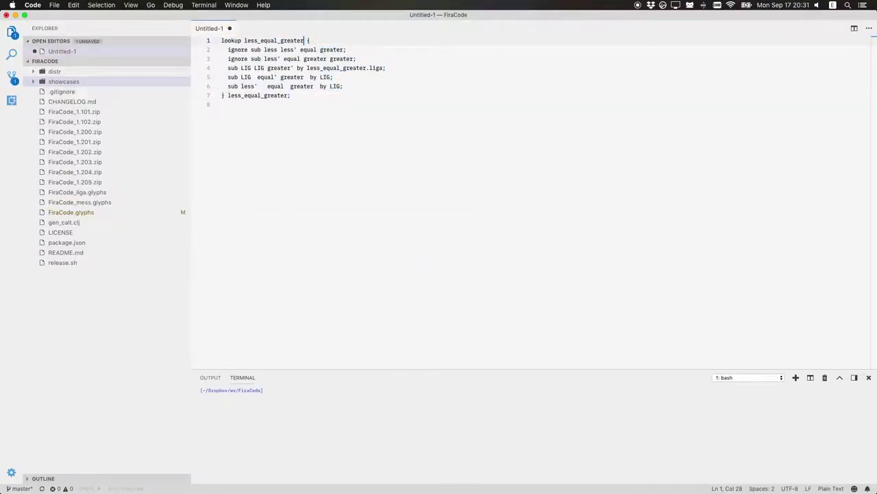
key("alt+shift+Left")
key("Left")
key("alt+shift+Left")
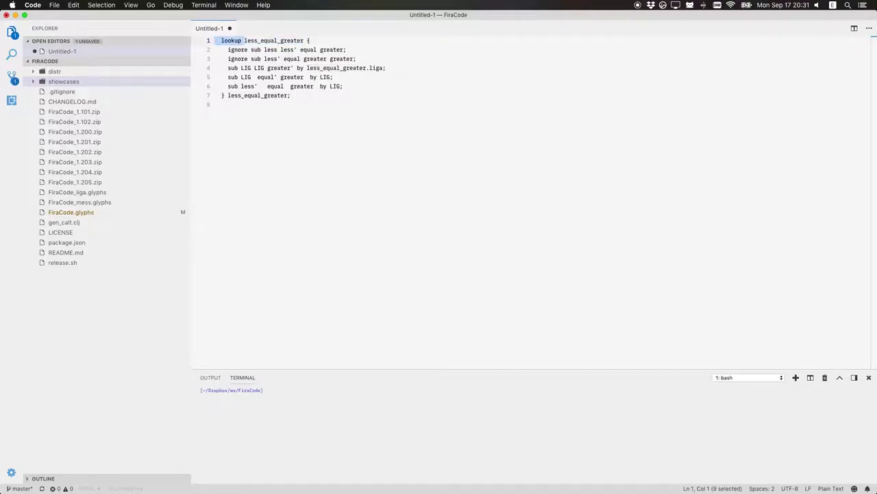
key("Left")
key("alt+Right")
key("alt+shift+Right")
key("alt+shift+Right")
key("alt+shift+Right")
key("alt+shift+Right")
key("alt+shift+Right")
key("alt+shift+Right")
key("alt+shift+Right")
key("alt+shift+Right")
key("alt+shift+Right")
key("alt+shift+Right")
key("alt+shift+Right")
key("alt+shift+Right")
key("alt+shift+Right")
key("alt+shift+Right")
key("alt+shift+Right")
key("alt+shift+Right")
key("alt+shift+Right")
key("alt+shift+Right")
key("alt+shift+Right")
key("alt+shift+Right")
key("alt+shift+Right")
key("alt+shift+Right")
key("alt+shift+Right")
key("alt+shift+Right")
key("super+shift+Down")
key("super+shift+Up")
key("Right")
key("Right")
key("alt+shift+Right")
key("shift+Left")
key("Right")
key("Left")
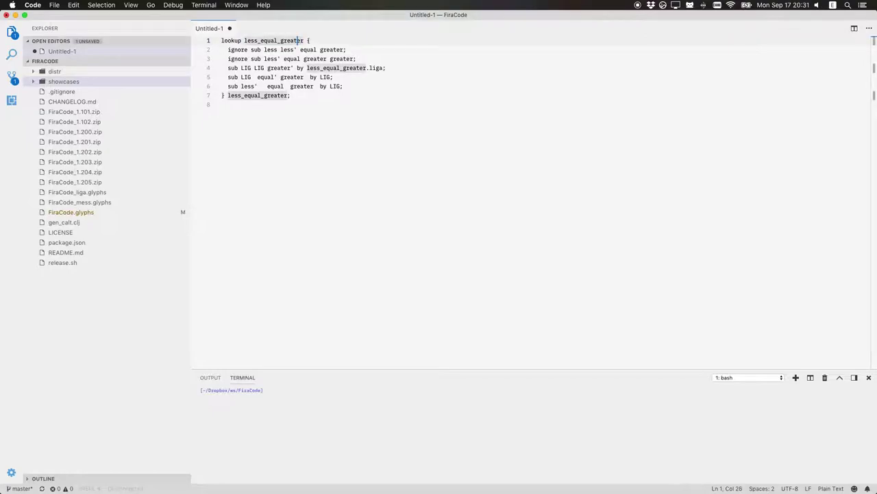
key("alt+Left")
key("alt+shift+Right")
key("Down")
key("Down")
key("Down")
key("Down")
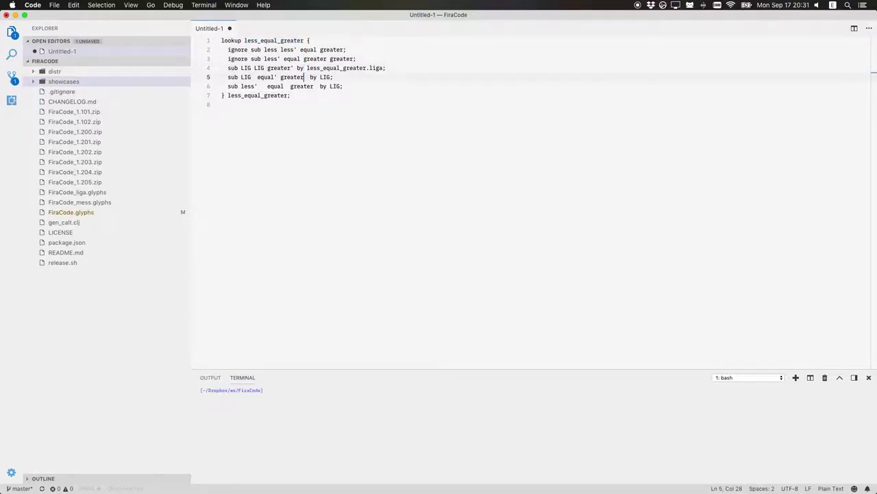
Step: Examine the last substitution rule, checking the less' glyph being replaced and its LIG replacement
key("alt+shift+Right")
key("alt+shift+Right")
key("alt+shift+Left")
key("alt+shift+Left")
key("alt+shift+Left")
key("alt+shift+Left")
key("alt+shift+Left")
key("Down")
key("Down")
key("alt+Left")
key("shift+End")
key("Left")
key("Right")
key("alt+shift+Left")
key("alt+shift+Left")
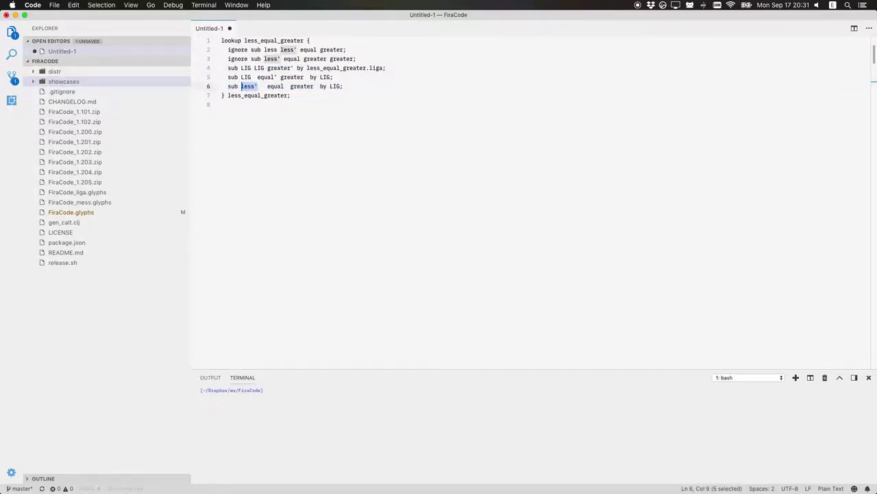
key("End")
key("Left")
key("alt+shift+Left")
key("Left")
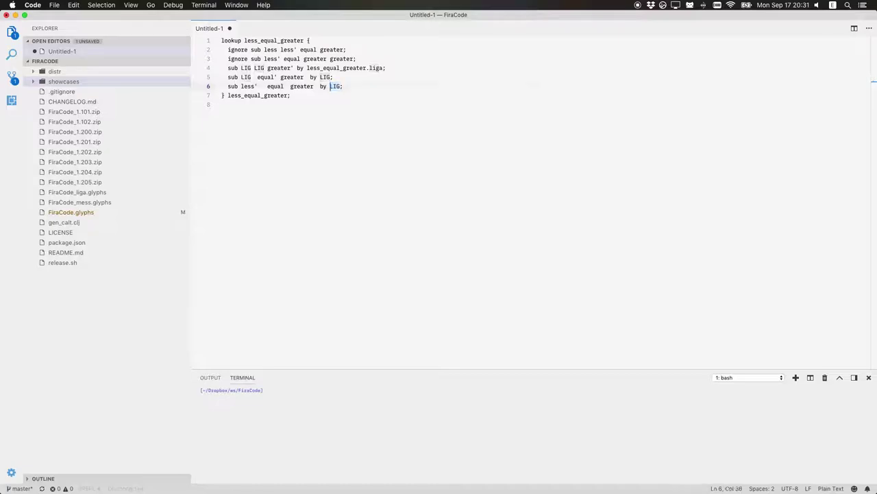
Step: Examine the equal' substitution rule, checking the preceding LIG context and the glyph marked for replacement
key("Home")
key("Right")
key("Right")
key("Up")
key("Right")
key("Right")
key("alt+shift+Right")
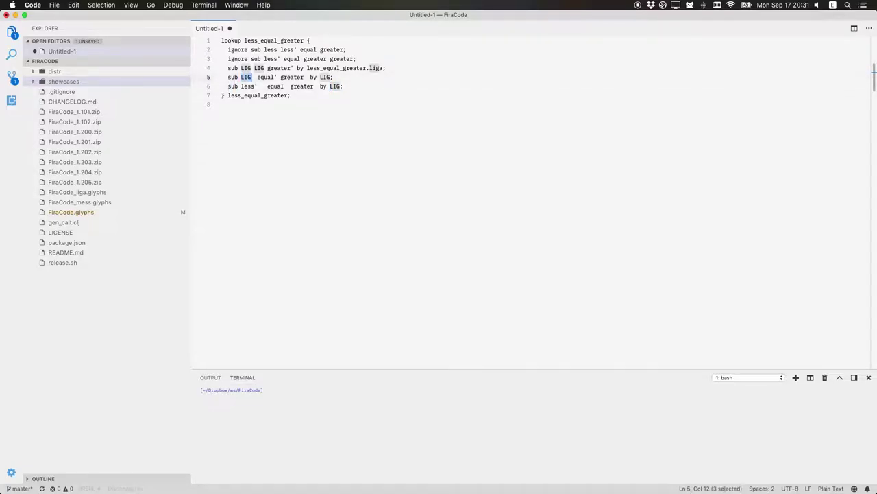
key("Right")
key("alt+shift+Left")
key("Right")
key("alt+shift+Left")
key("Right")
key("alt+shift+Left")
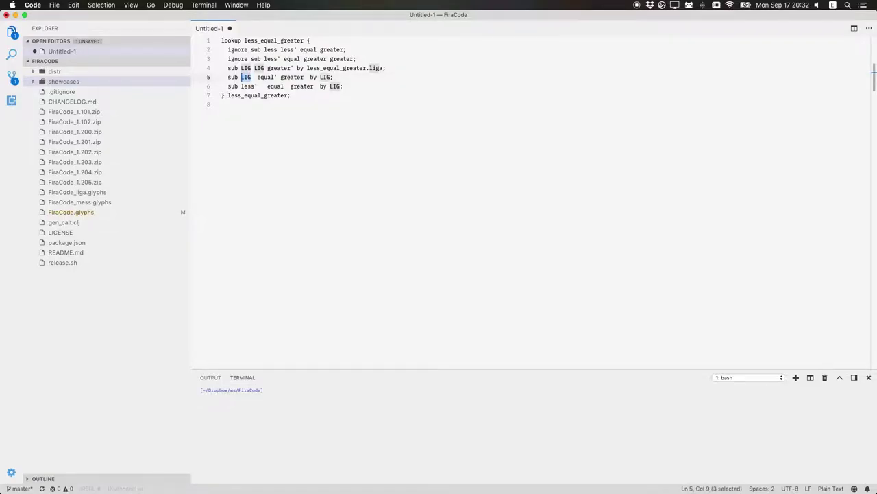
key("Left")
key("Right")
key("Right")
key("Right")
key("Right")
key("Right")
key("alt+shift+Right")
key("alt+shift+Right")
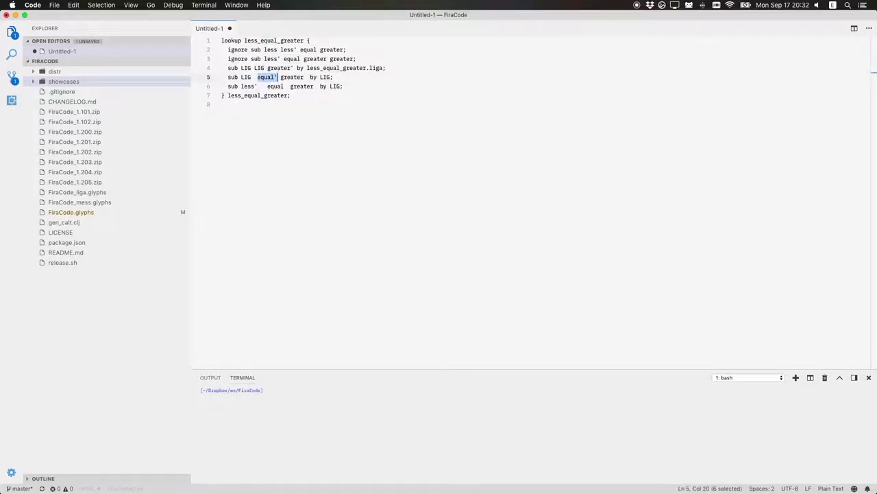
Step: Examine the greater' substitution rule and the less_equal_greater.liga glyph it produces
key("Up")
key("alt+Right")
key("alt+Right")
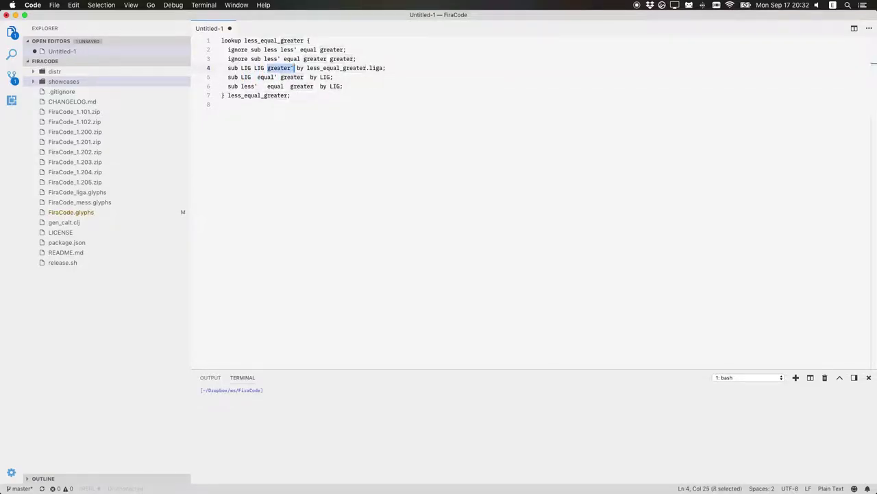
key("alt+Right")
key("Right")
key("shift+End")
key("shift+Left")
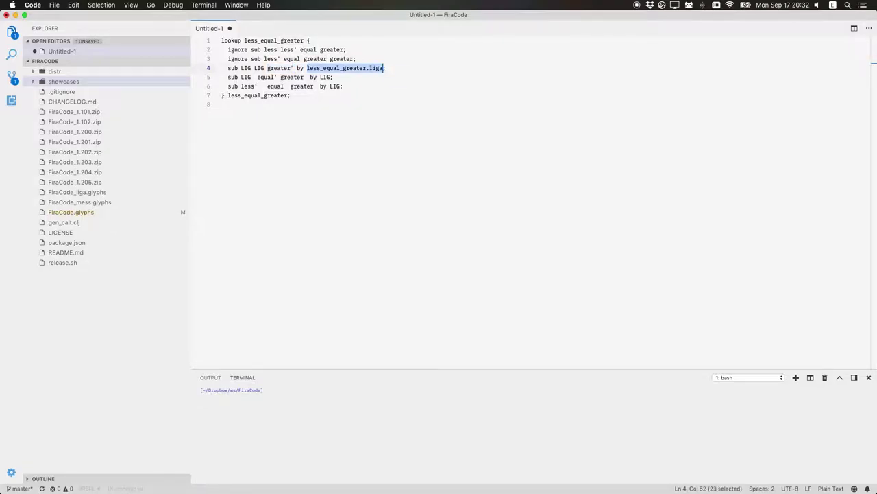
key("Home")
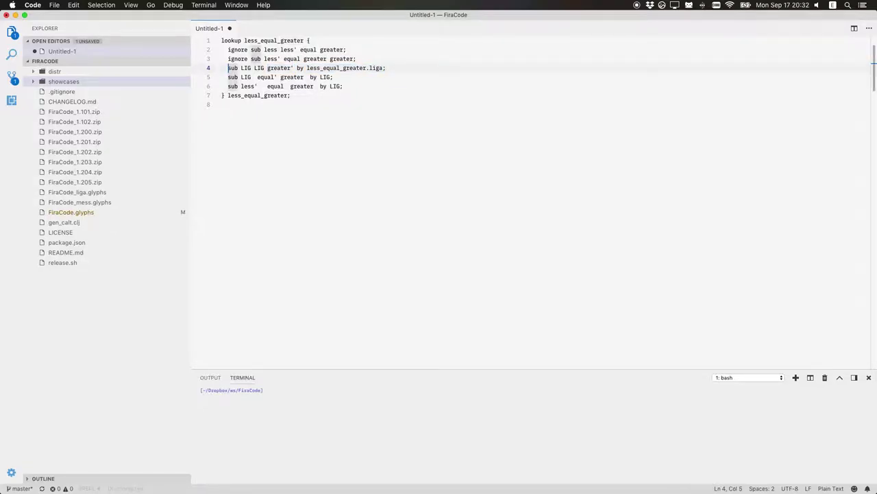
Step: Rename the lookup in its opening line to less_equal_equal_greater
key("Up")
key("Up")
key("Up")
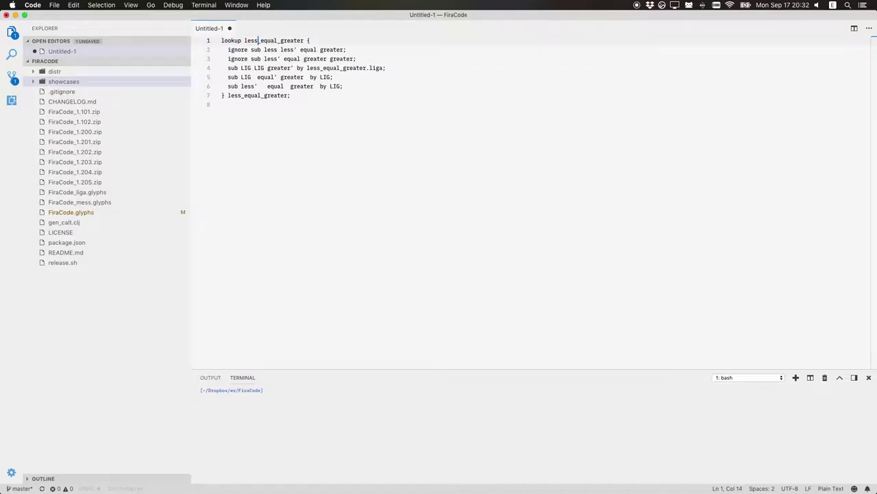
key("alt+shift+Right")
key("alt+shift+Right")
key("ctrl+alt+shift+Left")
key("ctrl+alt+shift+Left")
key("ctrl+alt+shift+Left")
key("Left")
type("_equal")
Step: Change the lookup name in the closing line to less_equal_equal_greater
key("Down")
key("Down")
key("Down")
key("Down")
key("Down")
key("Down")
key("Left")
key("Left")
key("Left")
key("Left")
key("Left")
key("Left")
key("Left")
key("Left")
key("Left")
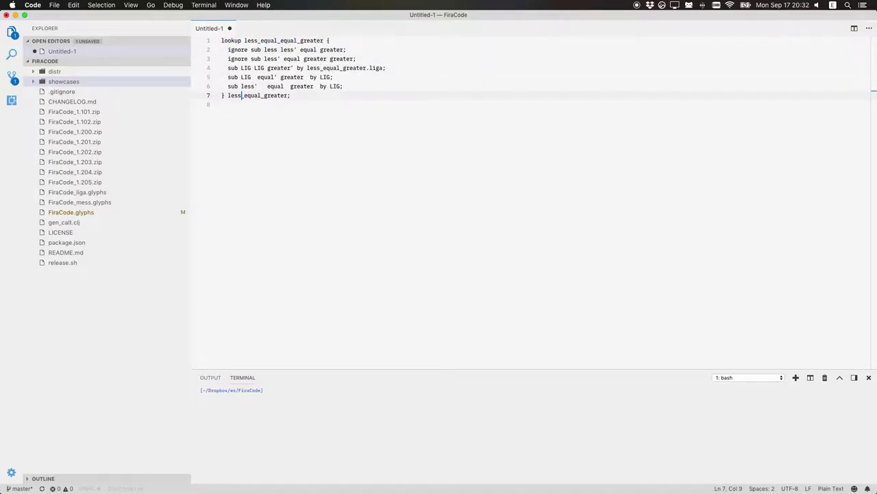
type("_equal")
Step: Duplicate equal in the first ignore rule so it reads ignore sub less less' equal equal greater
key("Up")
key("Up")
key("Up")
key("Up")
key("Up")
key("alt+Right")
key("super+d")
key("super+c")
key("Right")
key("super+v")
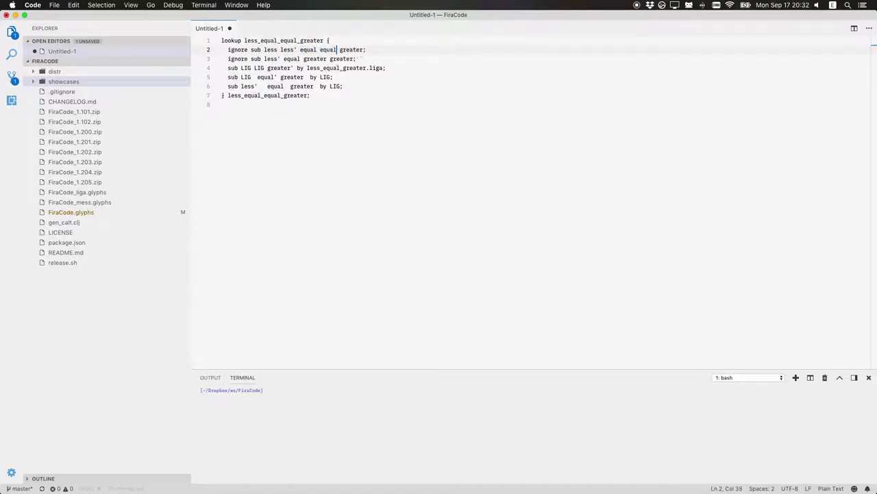
Step: Add a second equal to the second ignore rule so it reads ignore sub less' equal equal greater greater
key("Down")
key("Left")
key("alt+Left")
key("alt+Left")
type("equal")
Step: Duplicate the greater' substitution rule on its own line directly below the ignore rules
key("Down")
key("Left")
key("Left")
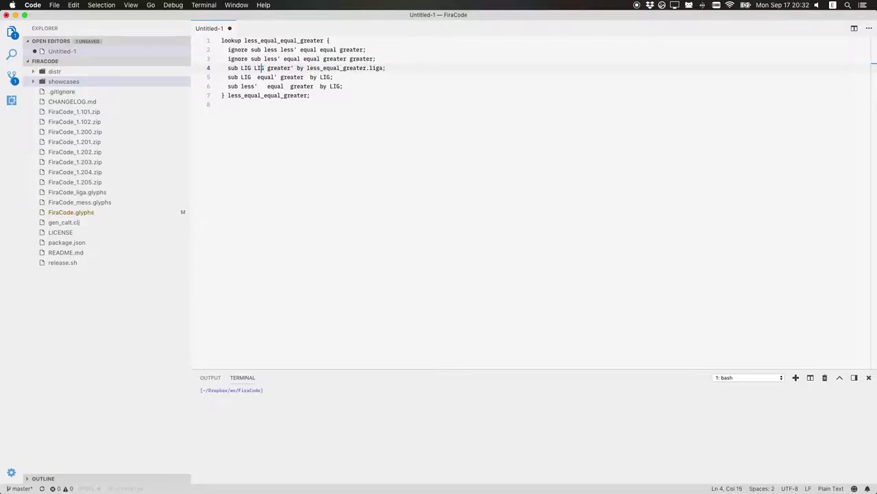
key("shift+super+Right")
key("super+c")
key("Left")
key("Return")
key("Up")
key("super+v")
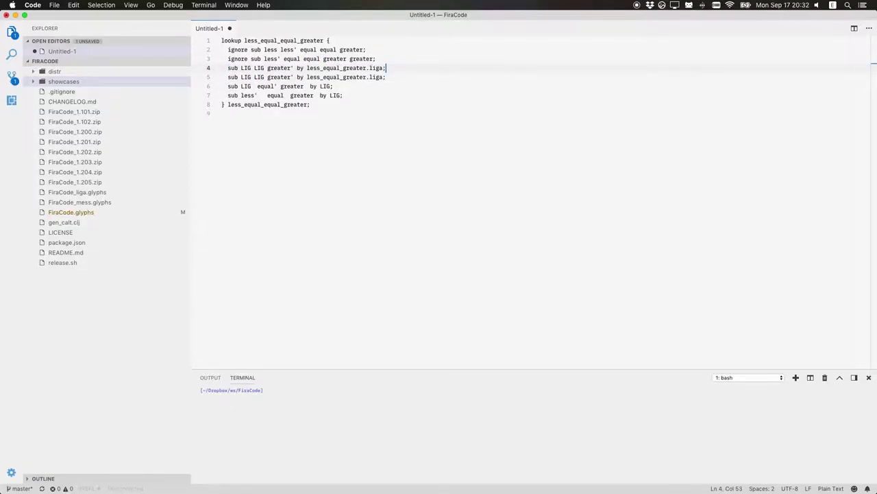
Step: Extend the first substitution rule to sub LIG LIG LIG greater' by less_equal_equal_greater.liga
type("LIG")
key("alt+Right")
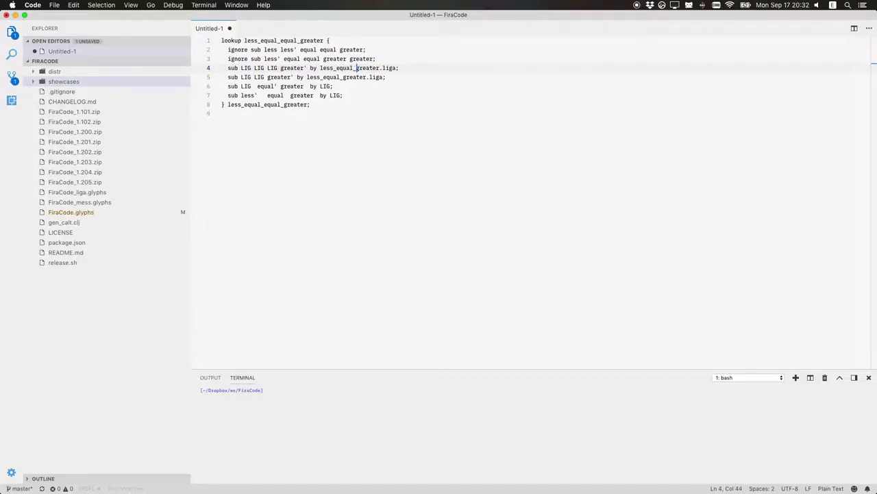
type("equal_")
Step: Insert equal' before greater in the second substitution rule, after its two LIG glyphs
key("Left")
key("End")
key("shift+Home")
key("Right")
key("Left")
key("Left")
key("Left")
key("Left")
key("Left")
key("Left")
key("Left")
key("Left")
key("Left")
key("Left")
key("Left")
key("Left")
key("Left")
key("Left")
key("Left")
key("Left")
key("Left")
key("Left")
key("Left")
key("Left")
key("Down")
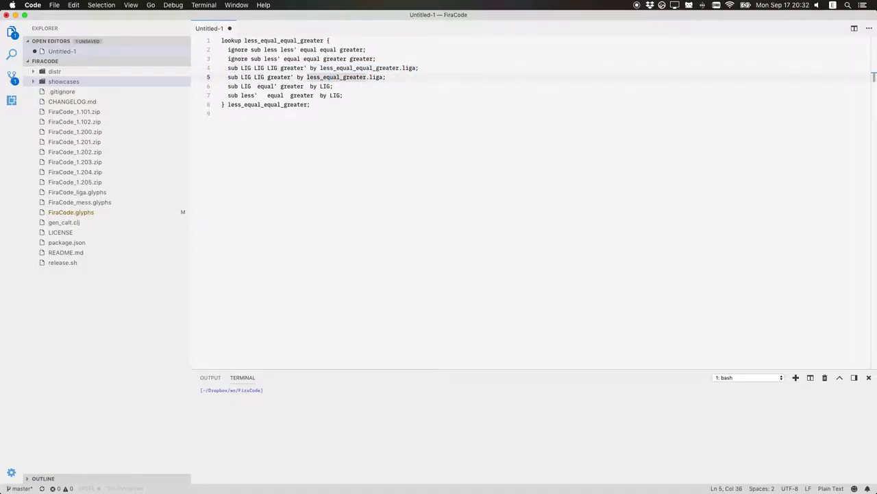
key("Left")
key("Left")
key("Left")
key("Left")
key("Left")
key("Left")
key("Left")
key("Left")
key("Left")
key("Left")
key("Right")
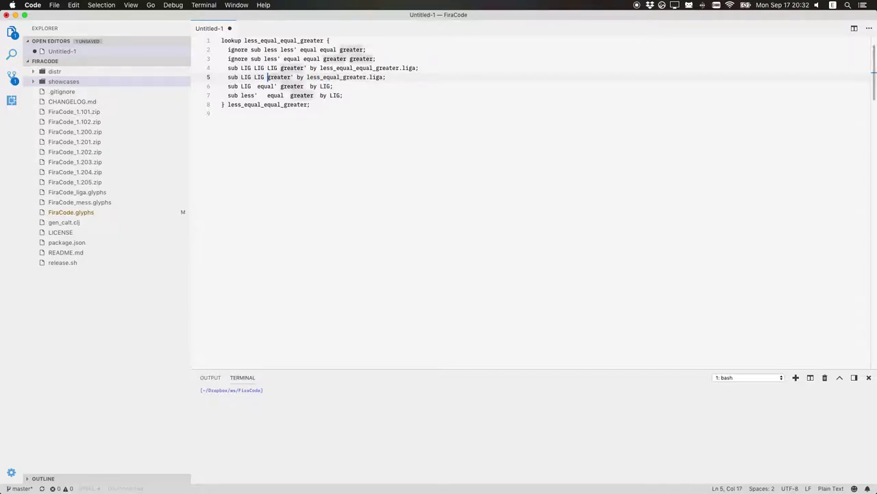
key("super+v")
key("super+z")
type("equal '")
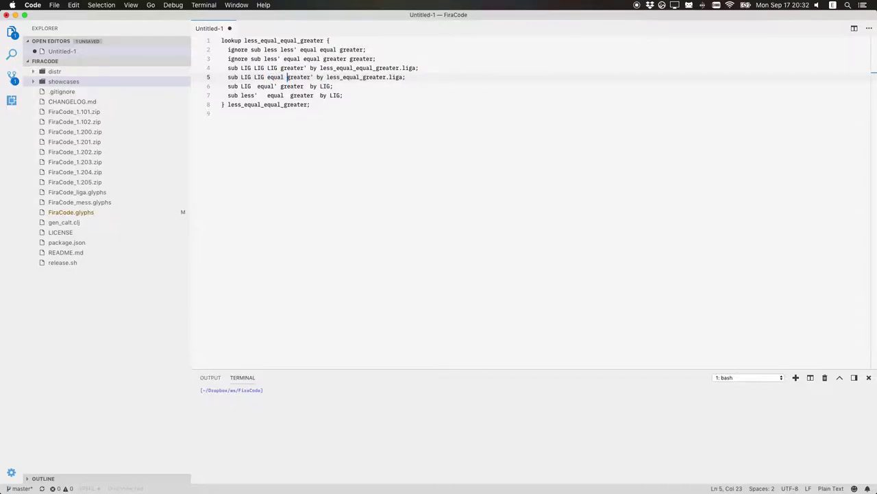
key("BackSpace")
key("Right")
key("Right")
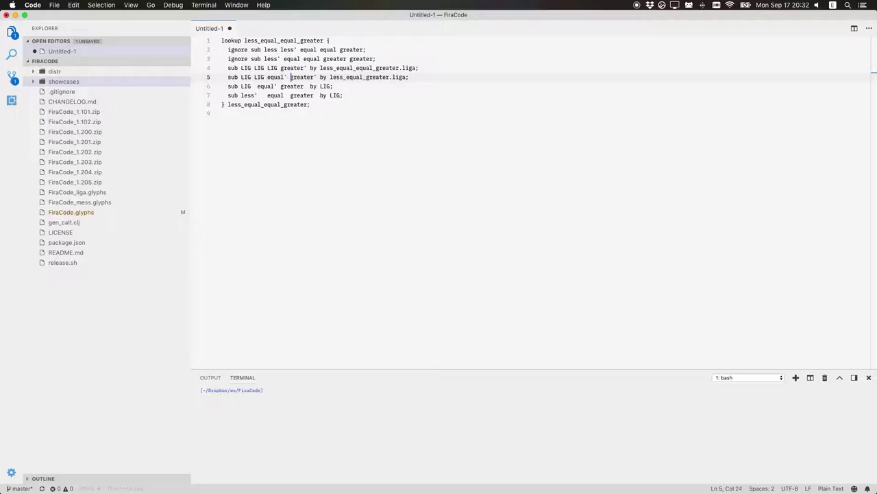
Step: Remove the mark after greater in the second substitution rule and set its replacement to LIG
key("BackSpace")
key("shift+End")
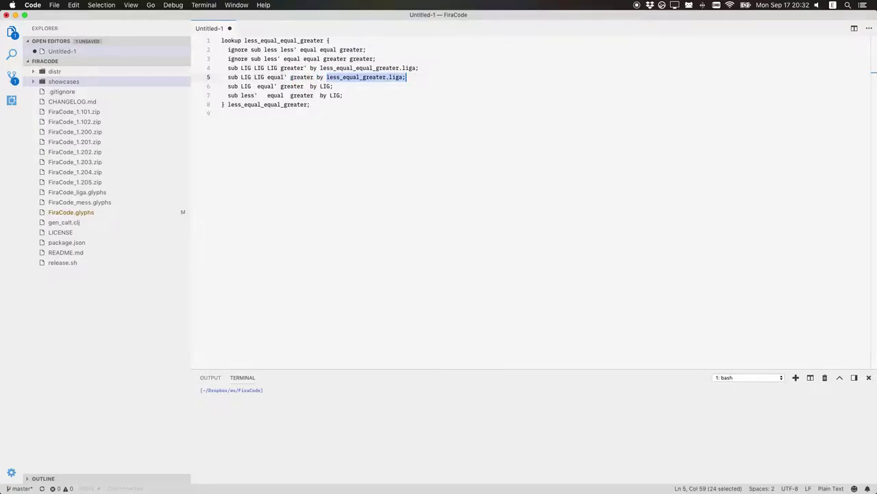
type("LIG;")
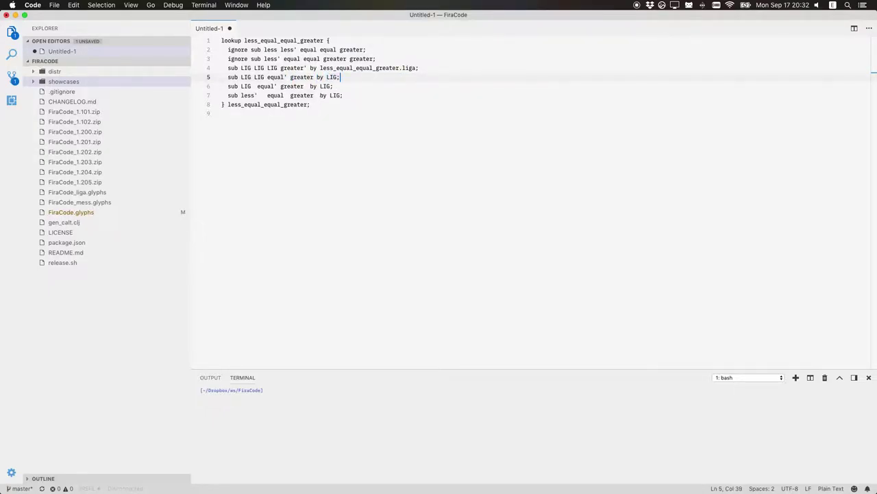
Step: Add an unmarked equal to the third substitution rule so it reads sub LIG equal' equal greater by LIG
key("Down")
key("Left")
key("Left")
key("Left")
key("Left")
key("Left")
key("Left")
key("Left")
key("Left")
key("Left")
key("Left")
key("Left")
key("Left")
key("Left")
key("Left")
key("Left")
key("Left")
key("Left")
type("equal")
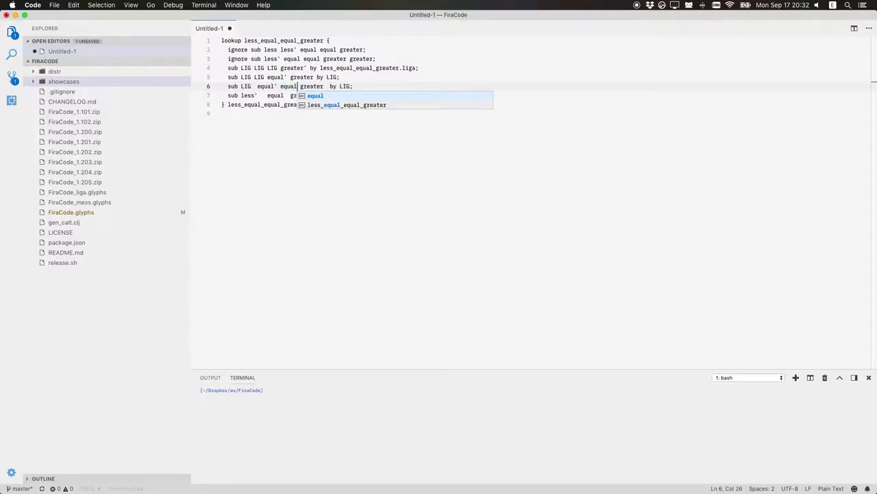
key("Escape")
Step: Add another equal to the last substitution rule so it reads sub less' equal equal greater by LIG
key("Down")
key("Left")
key("Left")
key("Left")
key("Left")
key("Left")
key("Left")
key("Left")
key("Left")
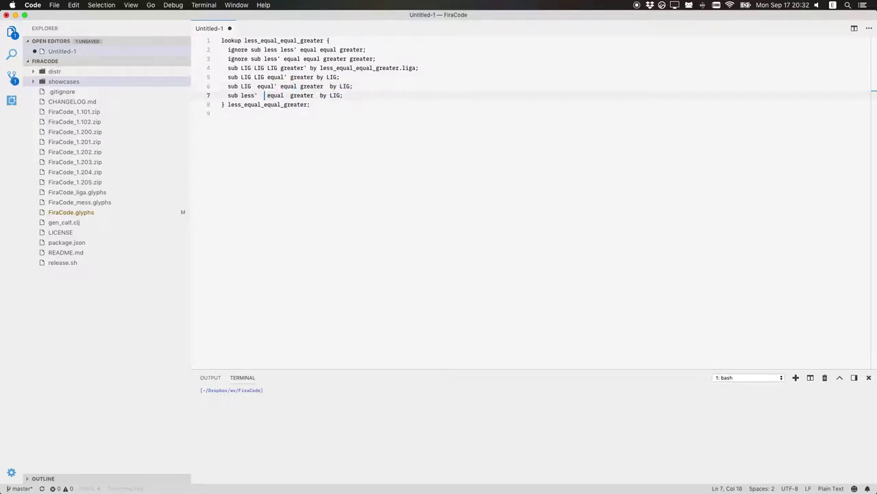
type("equal")
key("Escape")
Step: Adjust the spacing so the second glyph column lines up across the four substitution rules
key("Left")
key("Left")
key("Left")
key("Left")
key("Left")
key("BackSpace")
key("Up")
key("Up")
key("Left")
key("Up")
key("Left")
key("Left")
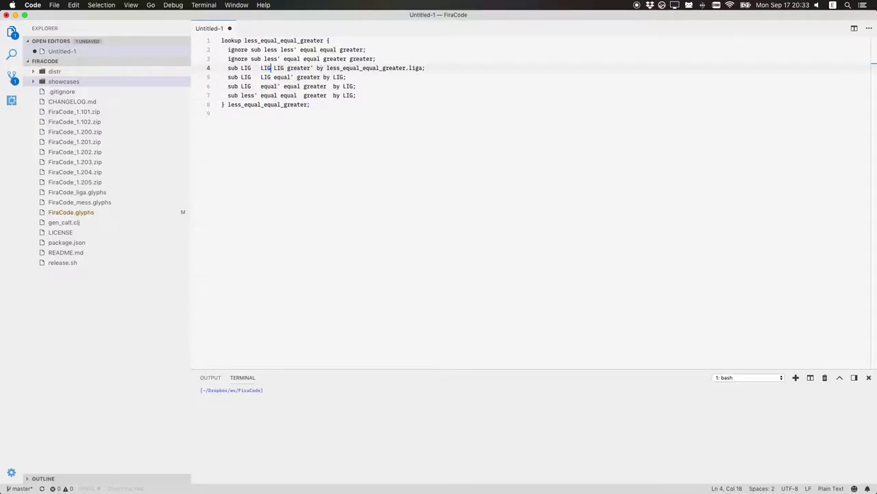
Step: Adjust the spacing so the third and fourth glyph columns line up across the substitution rules
key("Down")
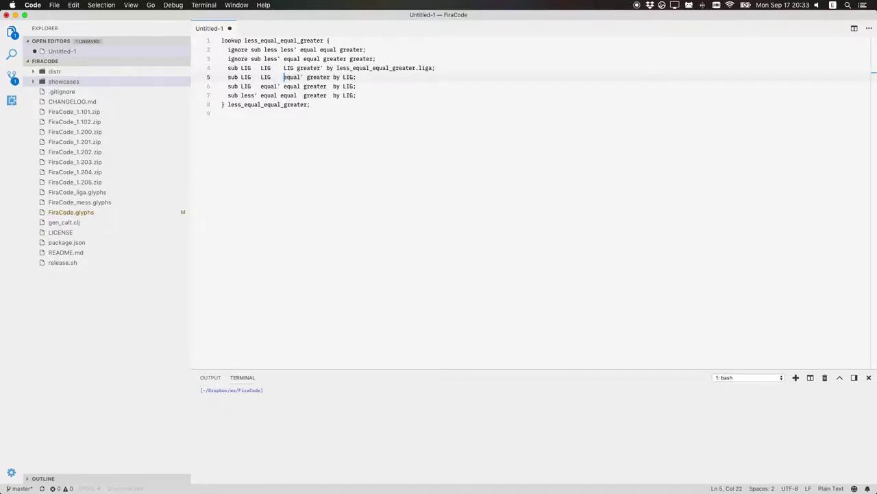
key("Down")
key("Down")
key("Up")
key("Up")
key("Up")
key("Down")
key("Down")
key("Down")
key("Up")
key("Left")
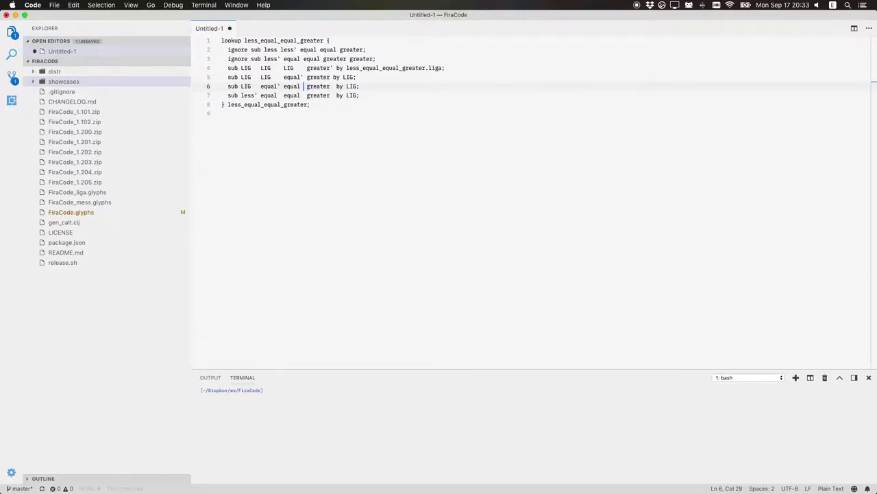
Step: Examine the substitution rules from the less' rule upward, checking which glyph each one marks for replacement
key("Down")
key("Left")
key("Left")
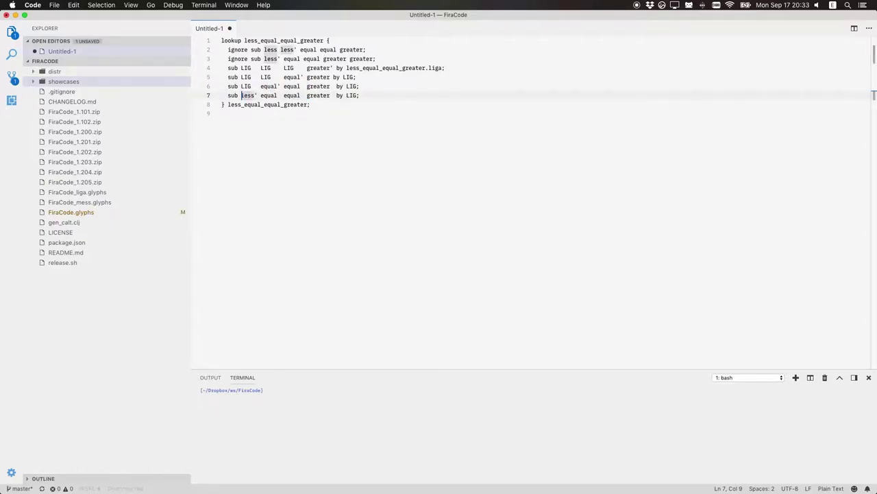
key("alt+shift+Right")
key("alt+shift+Right")
key("alt+shift+Right")
key("alt+shift+Right")
key("alt+shift+Right")
key("alt+shift+Right")
key("alt+shift+Left")
key("alt+shift+Left")
key("alt+shift+Left")
key("Up")
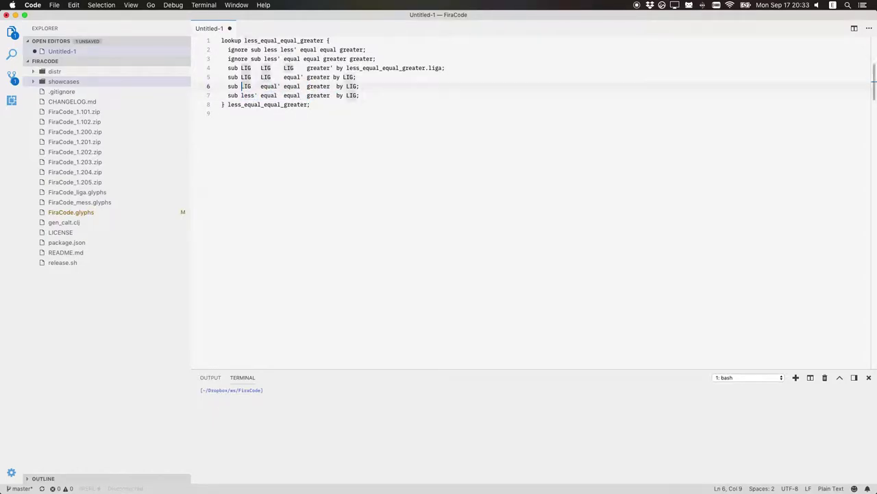
key("alt+Right")
key("Up")
key("alt+Right")
key("Up")
key("alt+Right")
key("alt+Right")
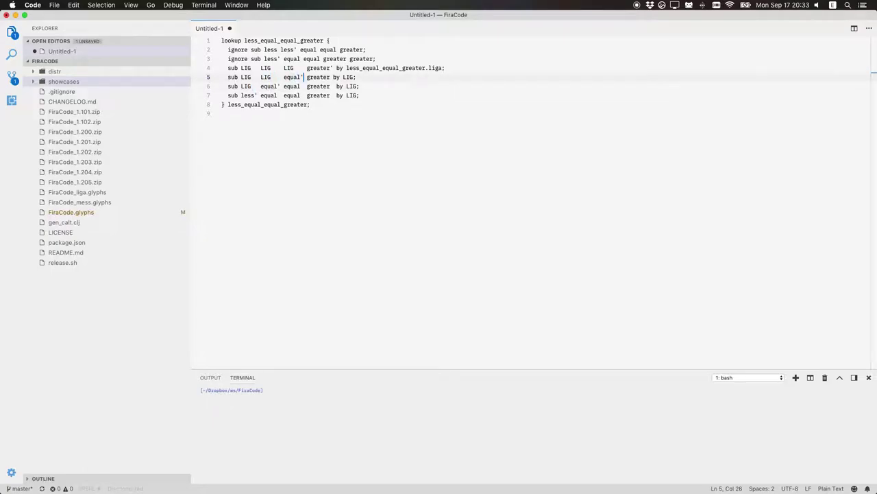
key("alt+Right")
key("Right")
key("shift+alt+Right")
key("shift+alt+Right")
key("shift+alt+Left")
Step: Copy the whole less_equal_equal_greater lookup, switch to Glyphs and paste it at the start of the calt feature code
key("super+Down")
key("shift+super+Up")
key("super+Tab")
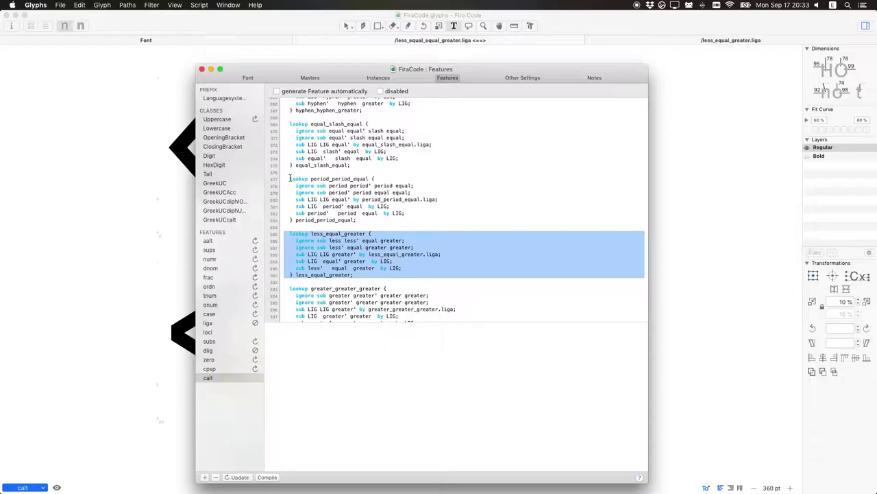
key("Up")
key("super+Up")
key("Return")
key("Return")
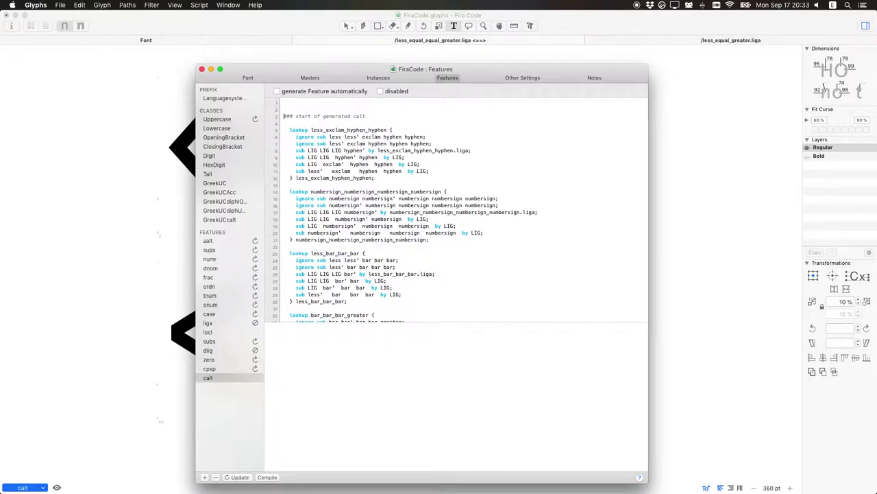
key("super+v")
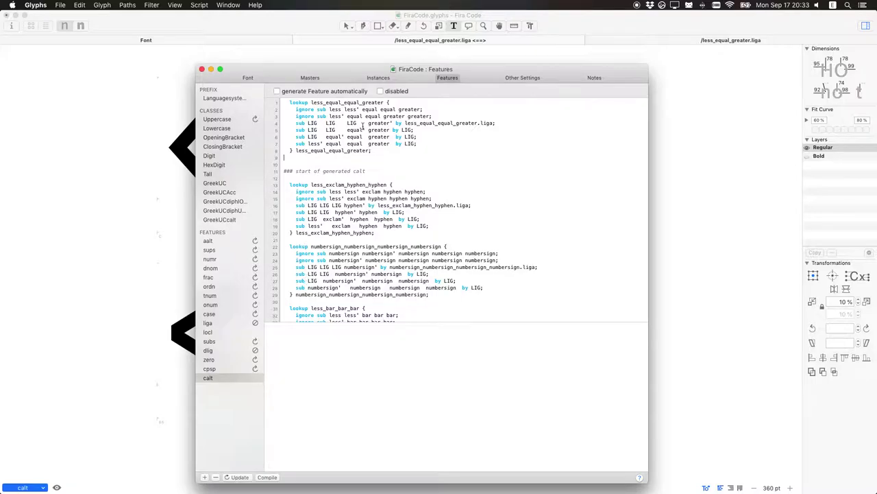
Step: Compile the font features and enter <==> in the edit view to test the ligature
left_click(262, 478)
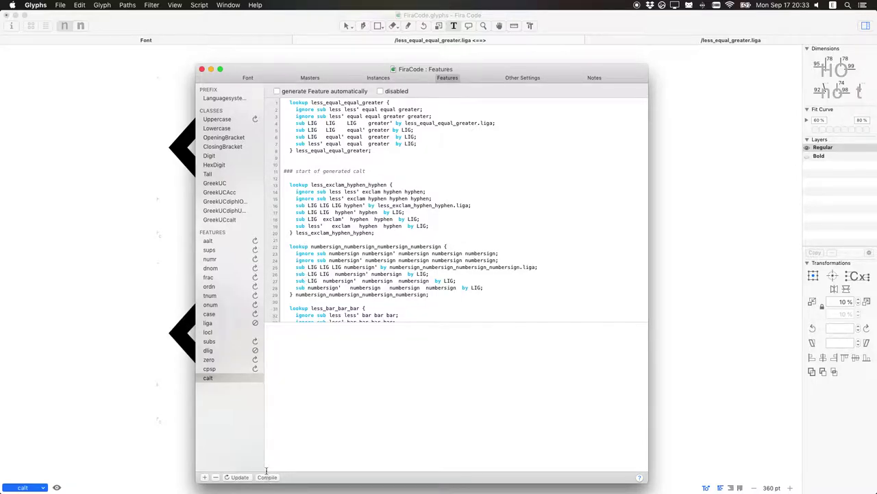
left_click(203, 69)
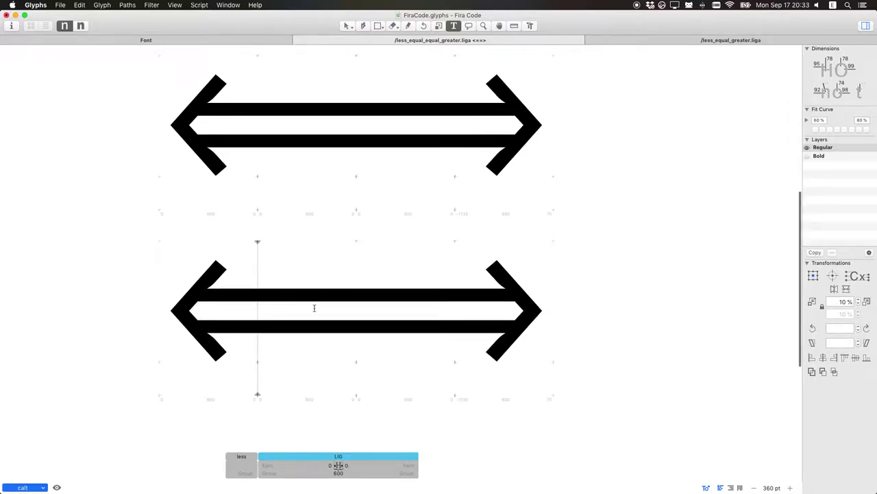
left_click(538, 302)
type("<==>")
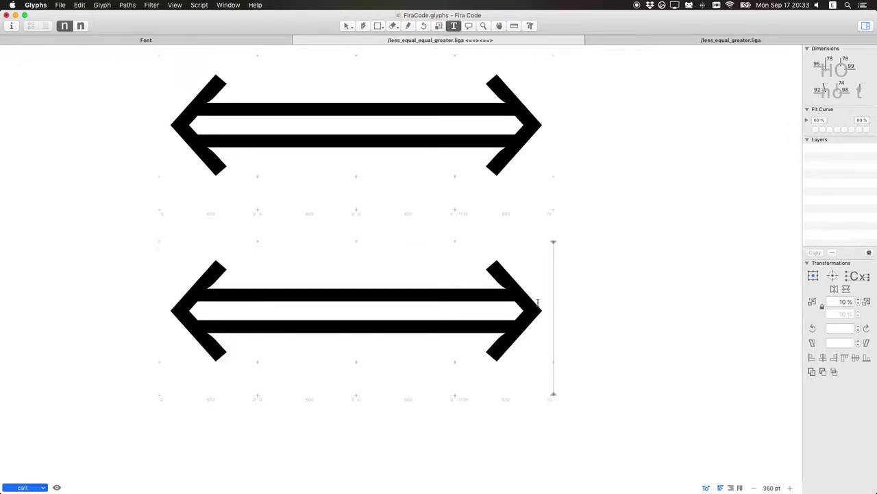
Step: Replace the last <==> in the edit view with a >=== test sequence, shorten it and clear it again
key("BackSpace")
key("BackSpace")
key("BackSpace")
key("BackSpace")
type(">===")
key("BackSpace")
key("BackSpace")
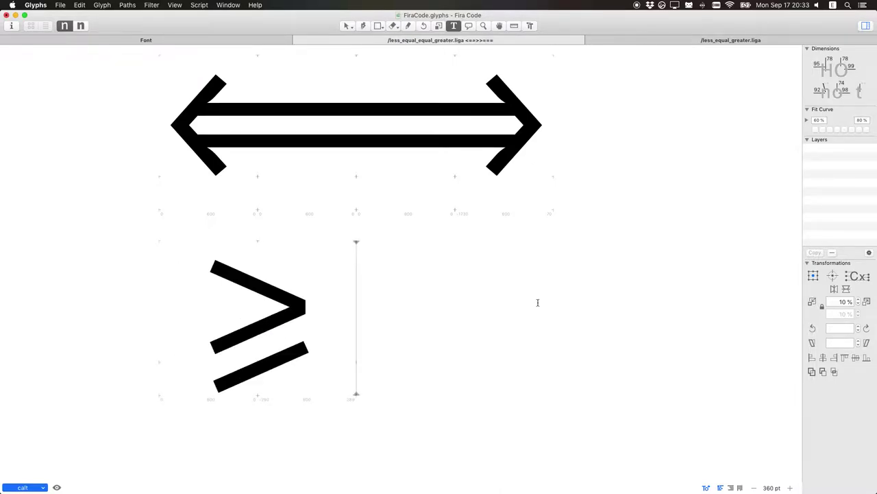
key("BackSpace")
key("BackSpace")
Step: Switch to Visual Studio Code, close the Untitled-1 draft without saving and open gen_calt.clj
key("super+Tab")
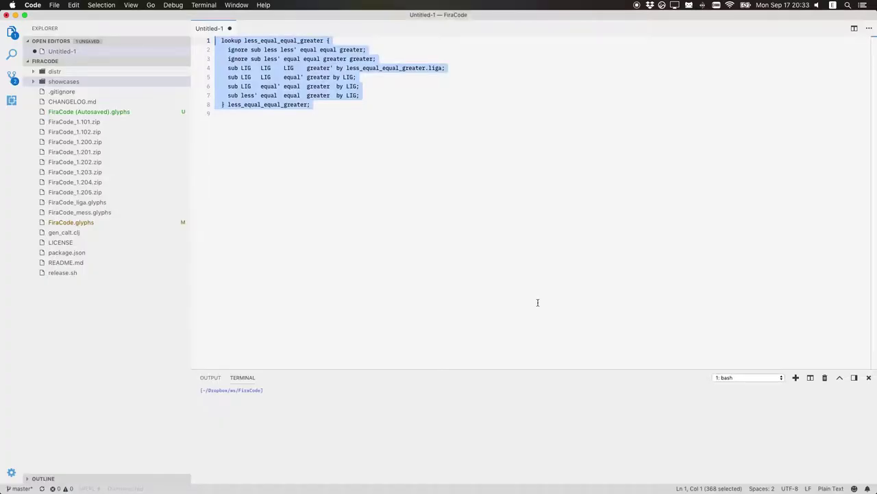
left_click(362, 182)
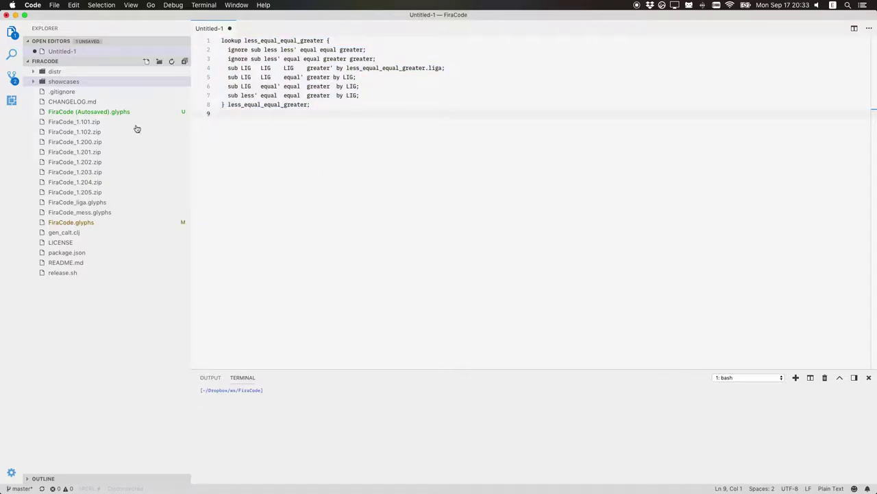
key("super+w")
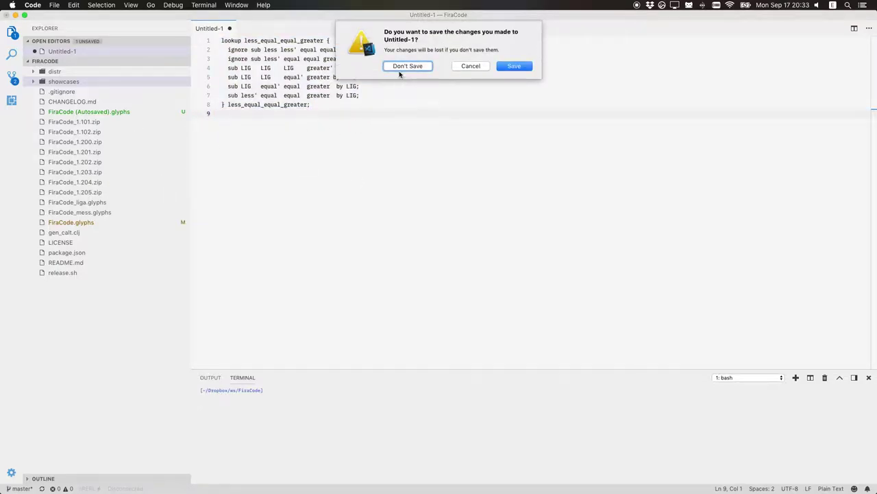
left_click(401, 66)
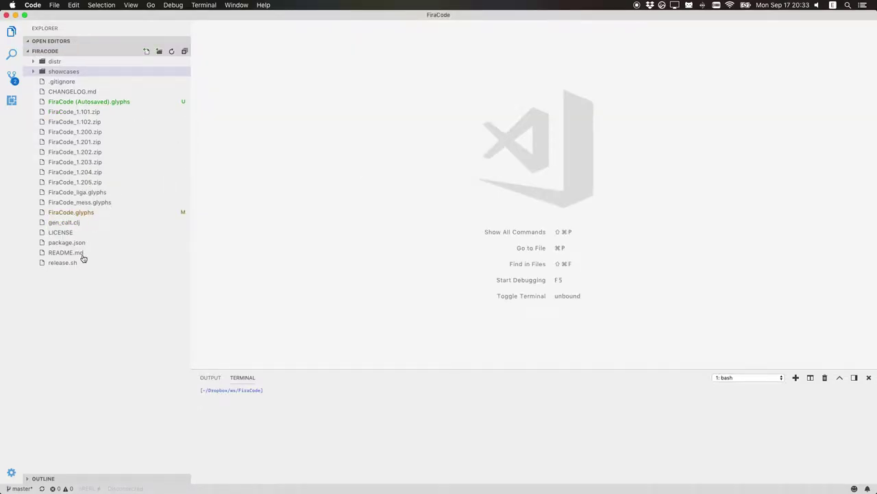
left_click(74, 222)
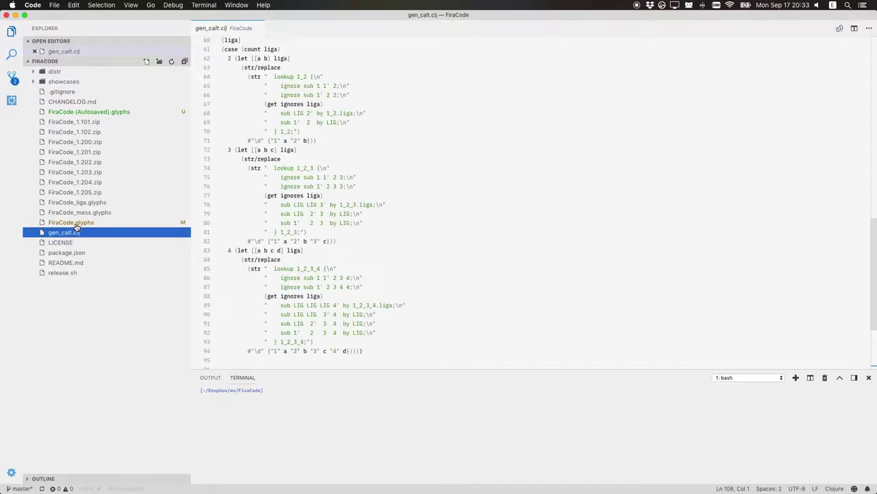
Step: Switch to Glyphs, save FiraCode.glyphs and return to the script in Visual Studio Code
key("super+Tab")
scroll(159, 157, "up", 5)
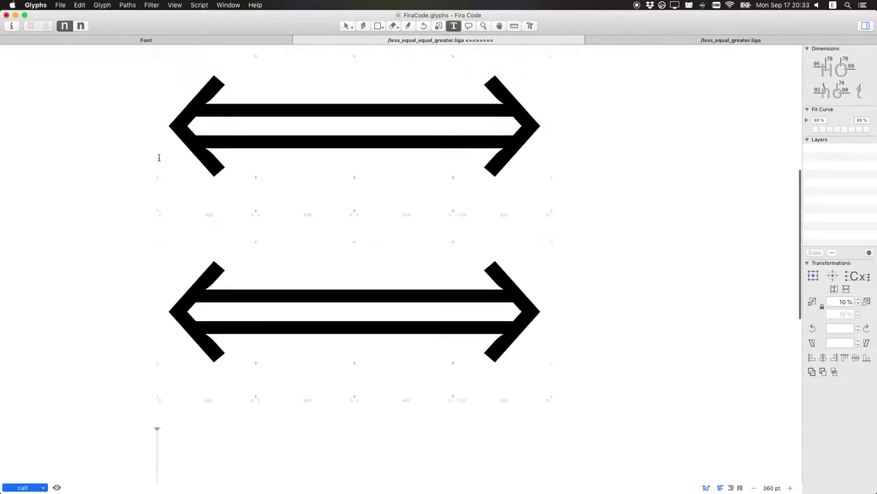
left_click(580, 146)
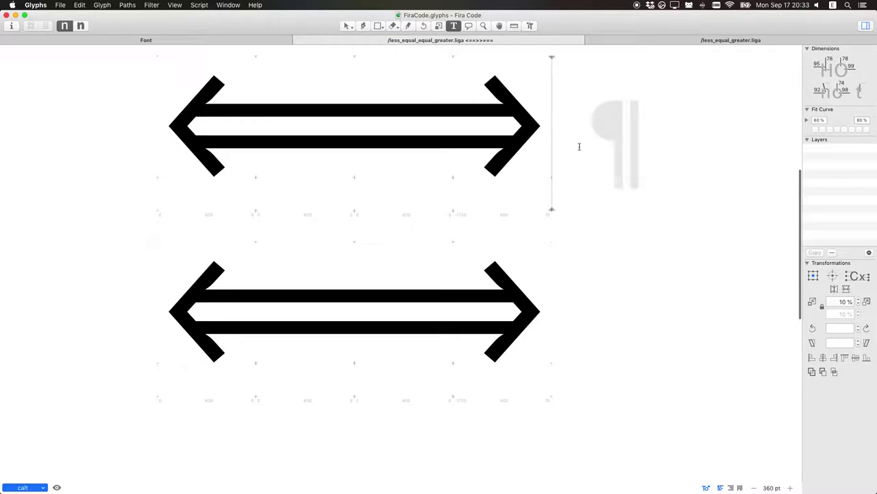
key("super+Tab")
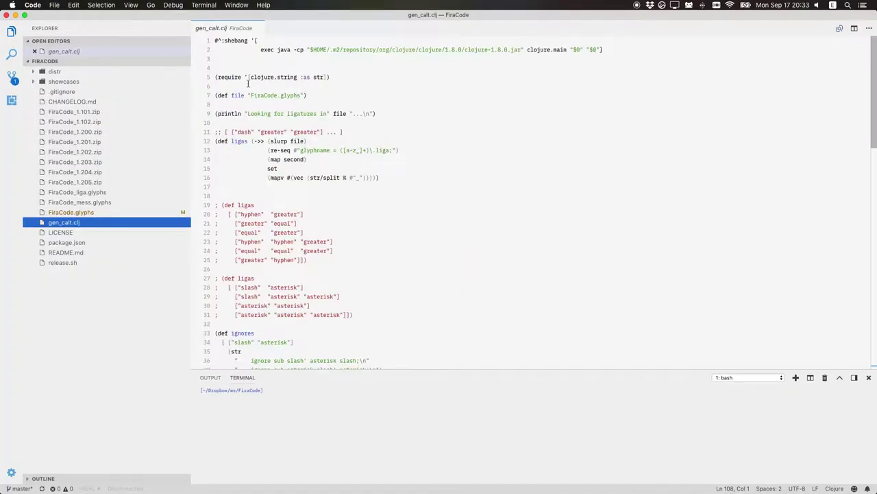
Step: Examine how gen_calt.clj reads FiraCode.glyphs, viewing the font's source text and the script's ligas, ignores and liga->rule definitions
left_click_drag(251, 96, 302, 96)
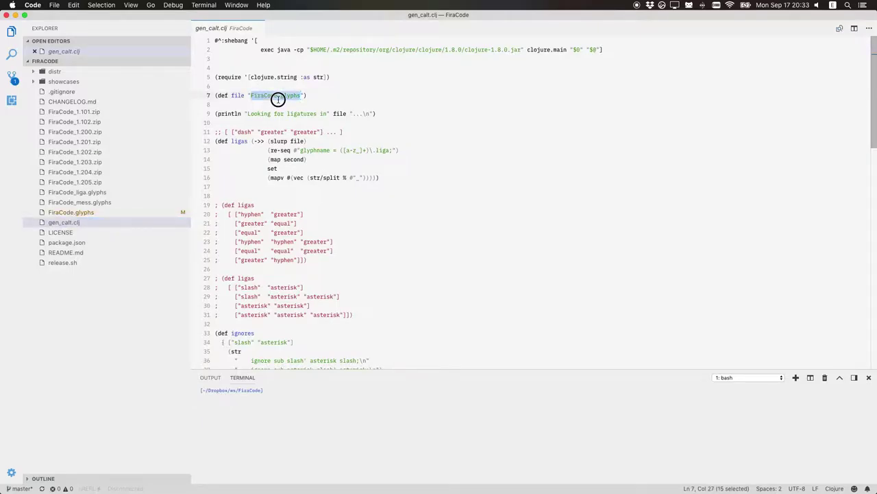
left_click(88, 216)
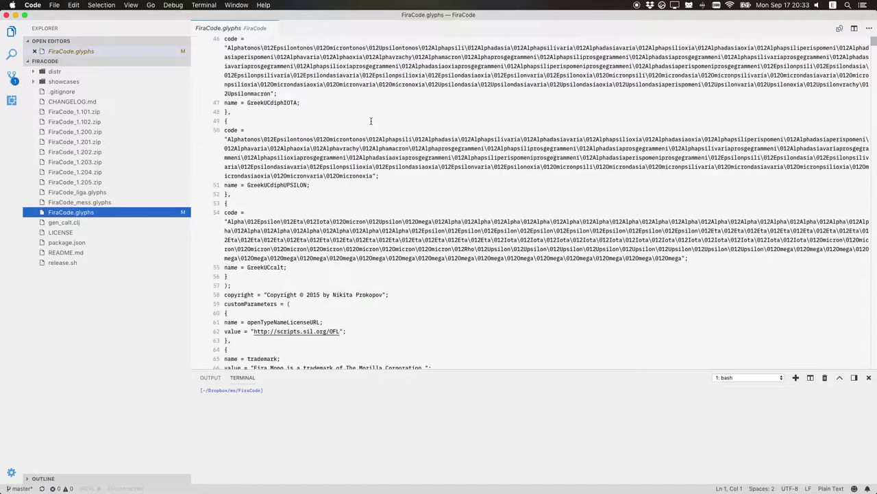
scroll(371, 121, "down", 15)
key("super+w")
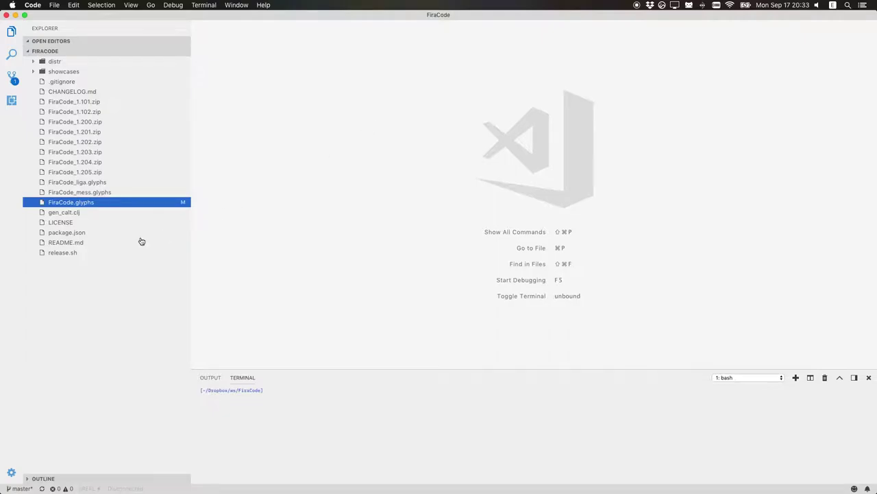
left_click(102, 214)
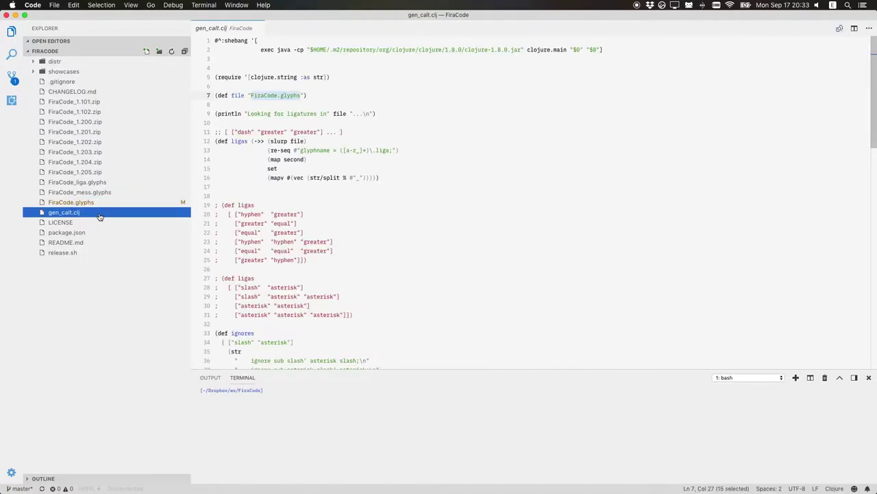
left_click(330, 144)
scroll(328, 218, "down", 3)
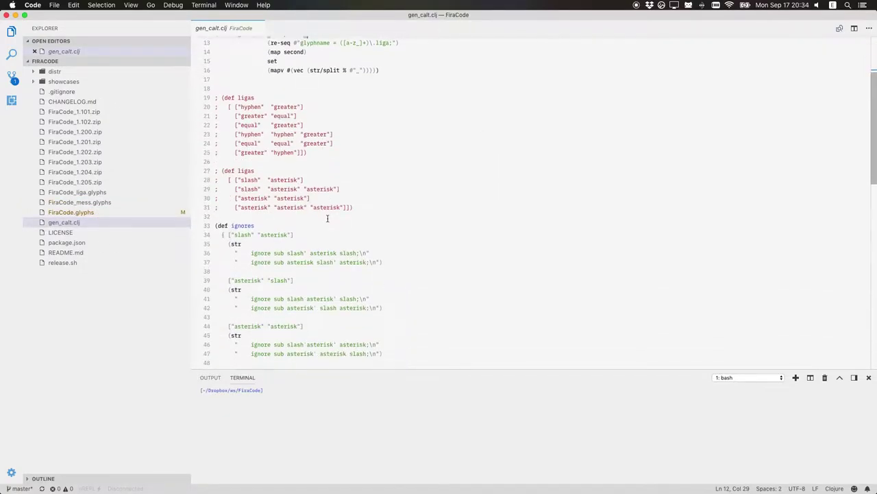
key("super+Tab")
key("super+Tab")
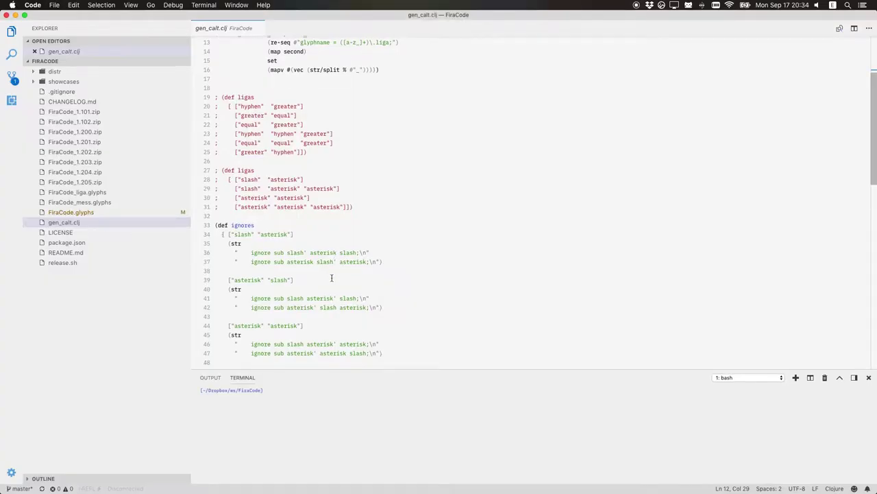
scroll(331, 278, "down", 8)
Step: Run ./gen_calt.clj in the terminal and enlarge the terminal panel to show its output
left_click(306, 423)
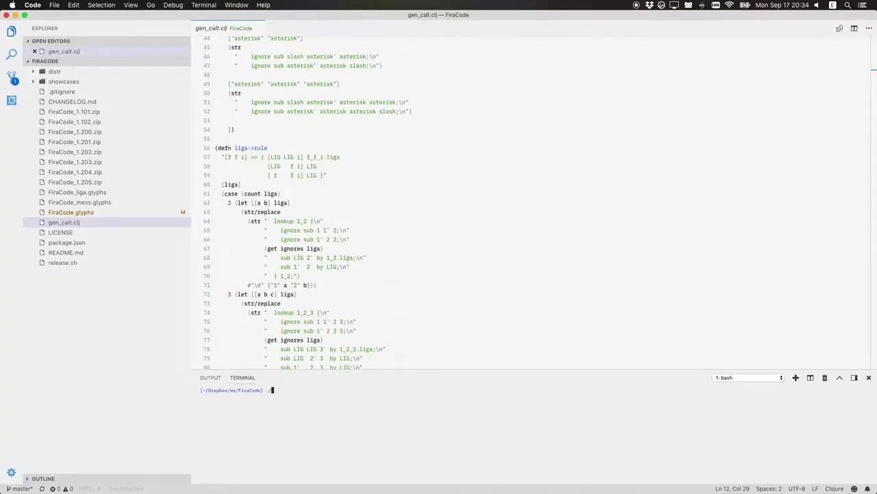
type("./g")
key("Tab")
key("super+shift+Return")
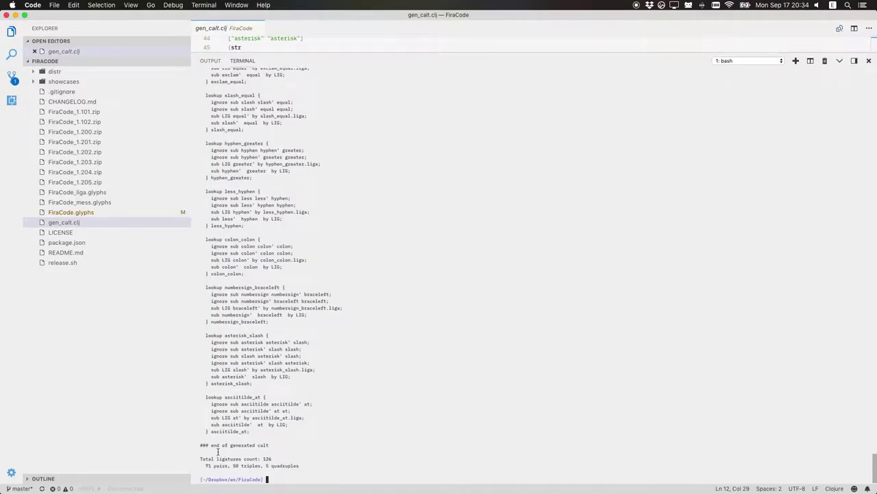
Step: Copy the whole generated calt block from the terminal output, from its start marker through its end marker
left_click_drag(218, 452, 281, 266)
double_click(270, 446)
left_click(281, 266)
scroll(282, 266, "up", 15)
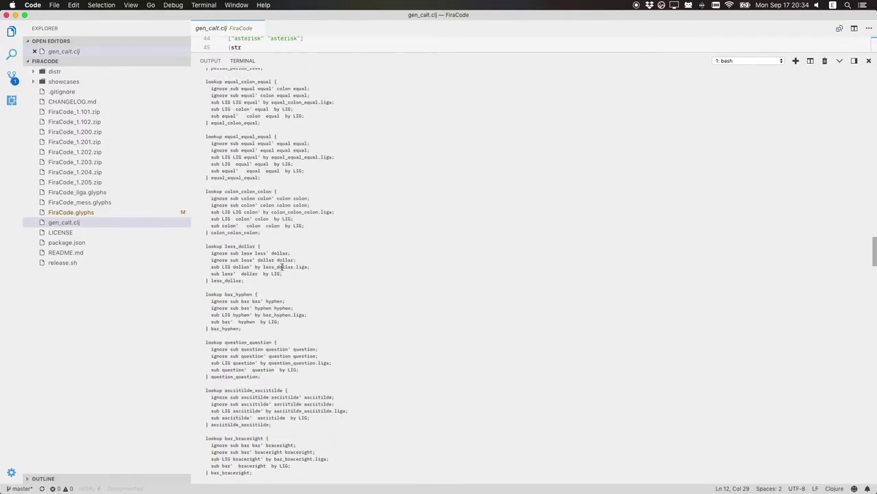
scroll(281, 266, "up", 15)
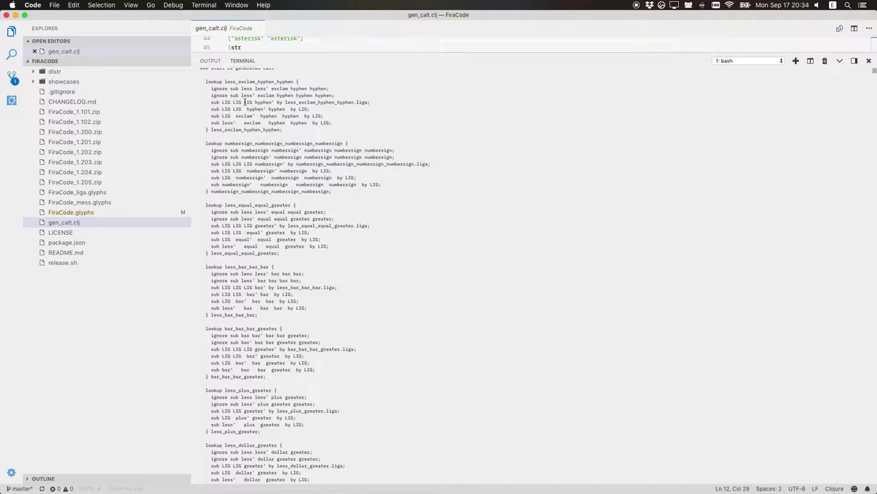
key("super+1")
scroll(269, 425, "up", 10)
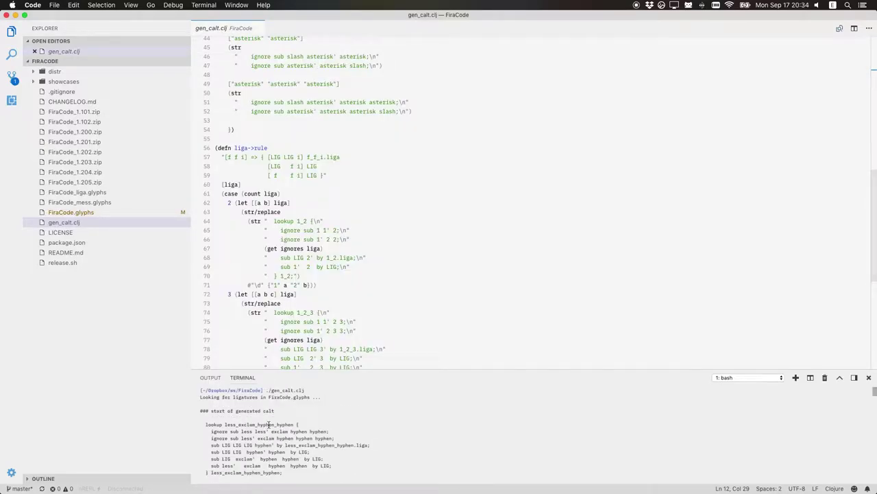
left_click(218, 398, "shift")
left_click(203, 403, "shift")
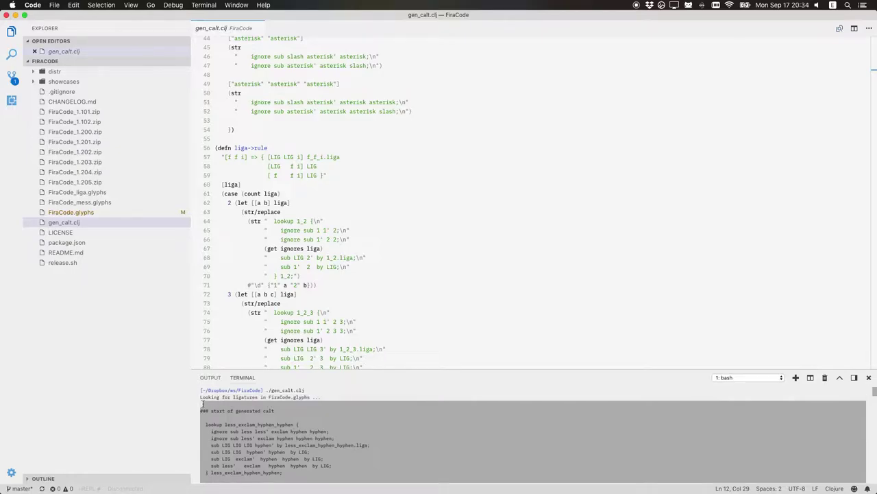
Step: Switch to Glyphs and delete the handwritten less_equal_equal_greater lookup from the start of the calt feature code
key("super+Tab")
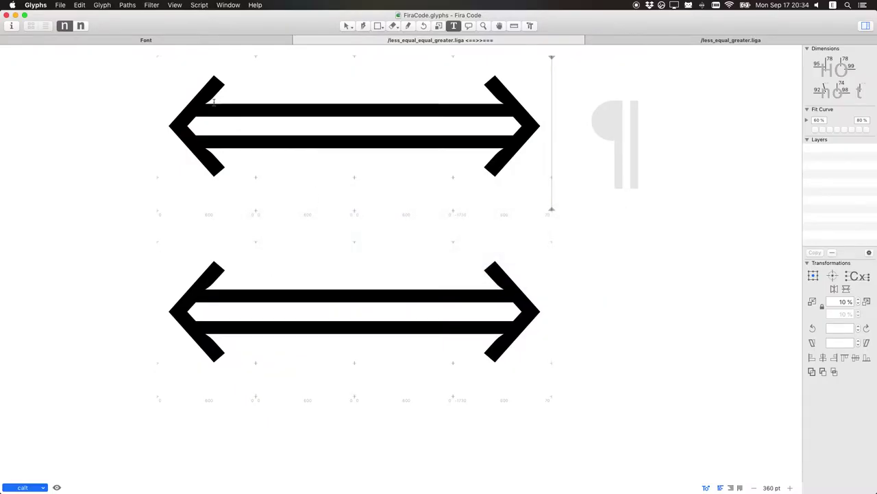
left_click(12, 26)
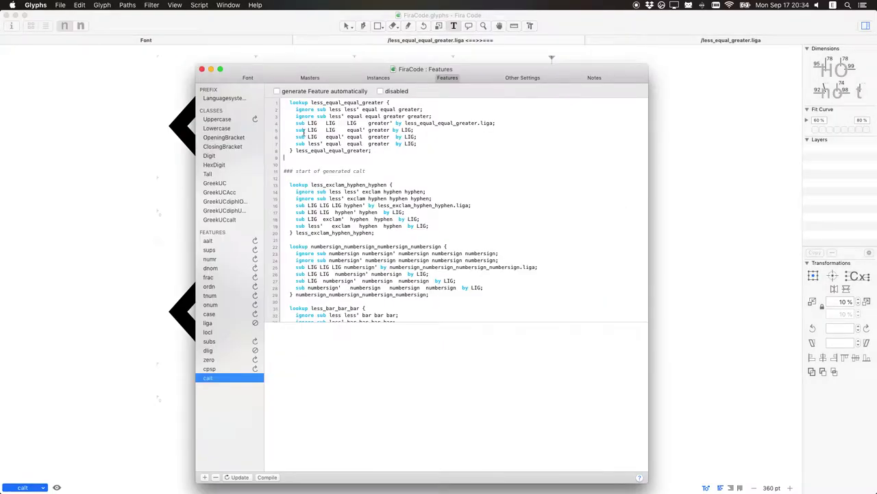
left_click(303, 170)
key("shift+super+Up")
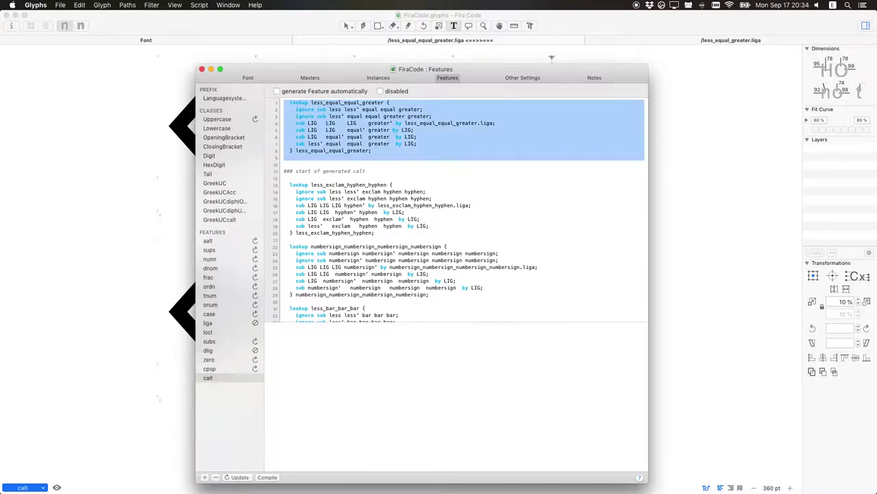
key("BackSpace")
Step: Replace the old generated calt block, through its end marker, with the copied script output in the calt feature
key("Down")
key("shift+Down")
key("Up")
key("shift+Down")
key("shift+Down")
key("shift+Down")
key("shift+Down")
key("shift+Down")
key("shift+Down")
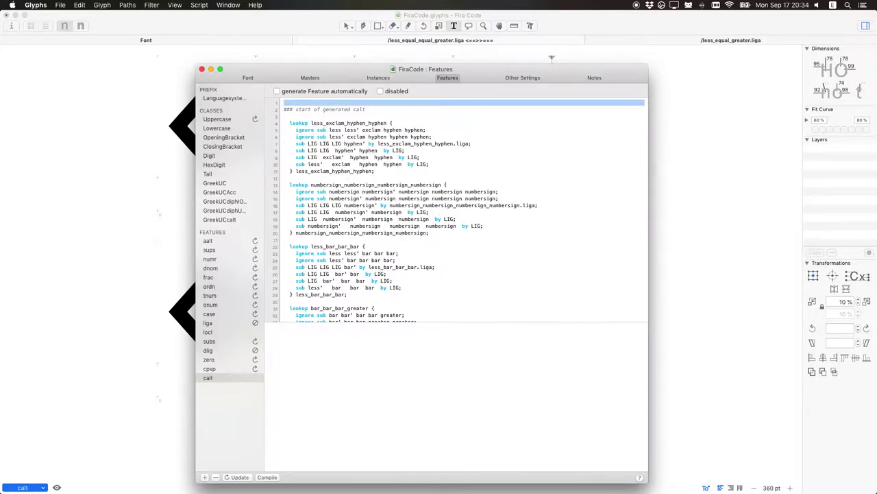
scroll(412, 258, "down", 20)
scroll(456, 209, "down", 20)
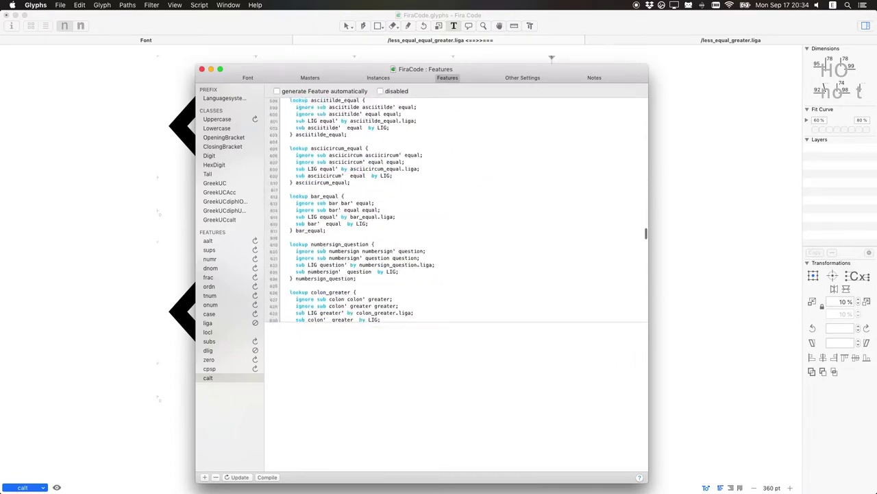
scroll(332, 180, "down", 20)
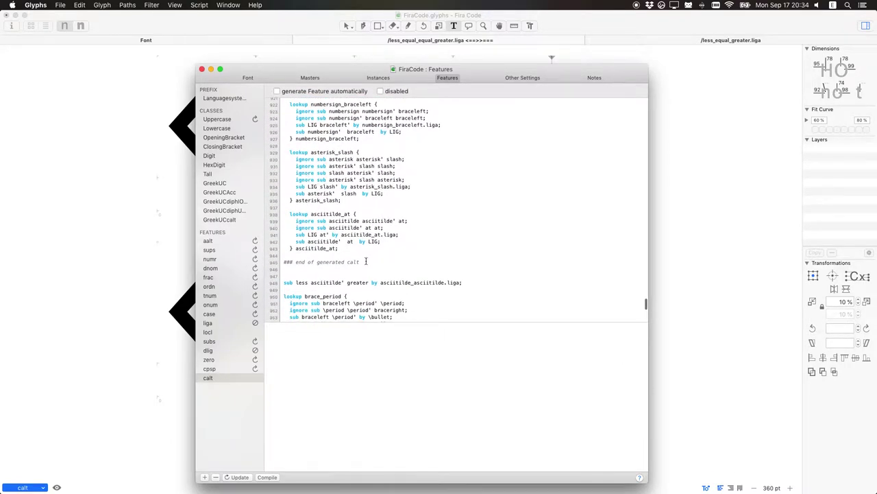
left_click(366, 261, "shift")
key("BackSpace")
key("super+v")
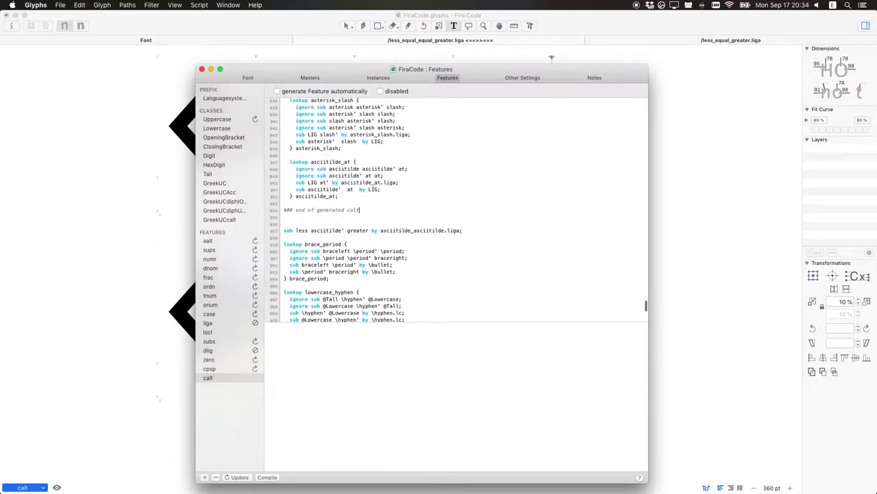
Step: Compile the font features, close the font info window and delete the last <==> from the edit view
scroll(368, 258, "up", 20)
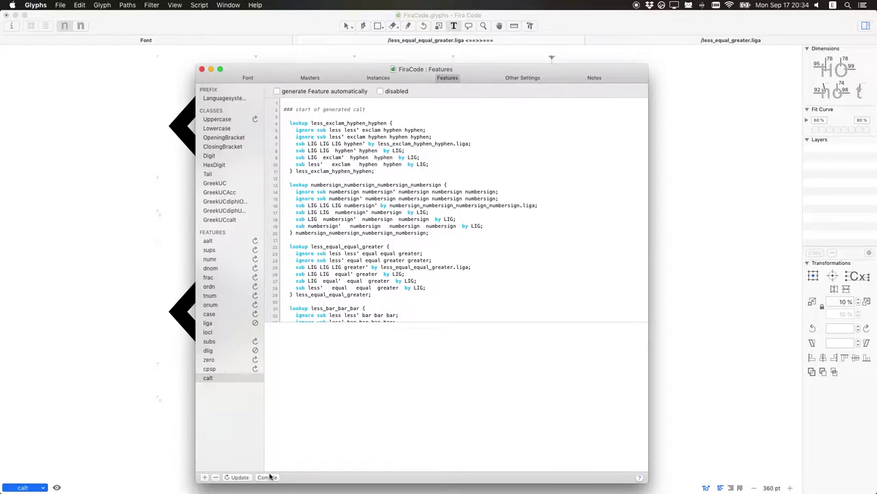
left_click(202, 70)
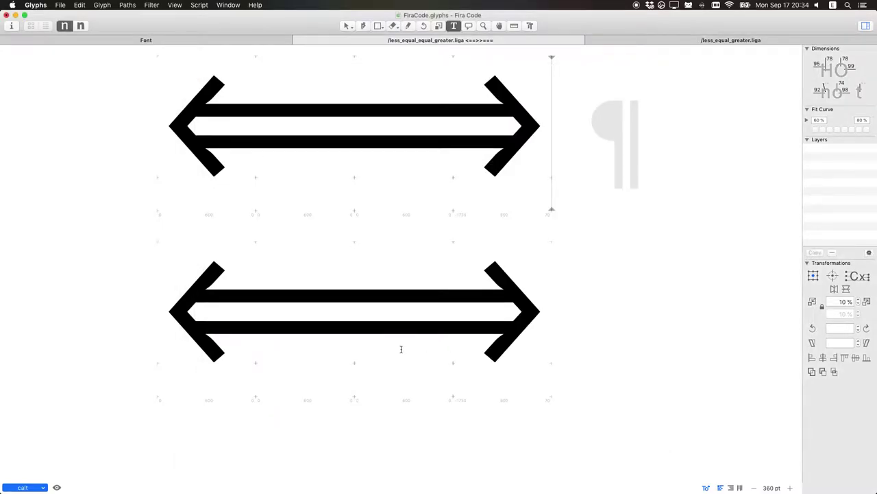
left_click(551, 302)
key("BackSpace")
key("BackSpace")
key("BackSpace")
key("BackSpace")
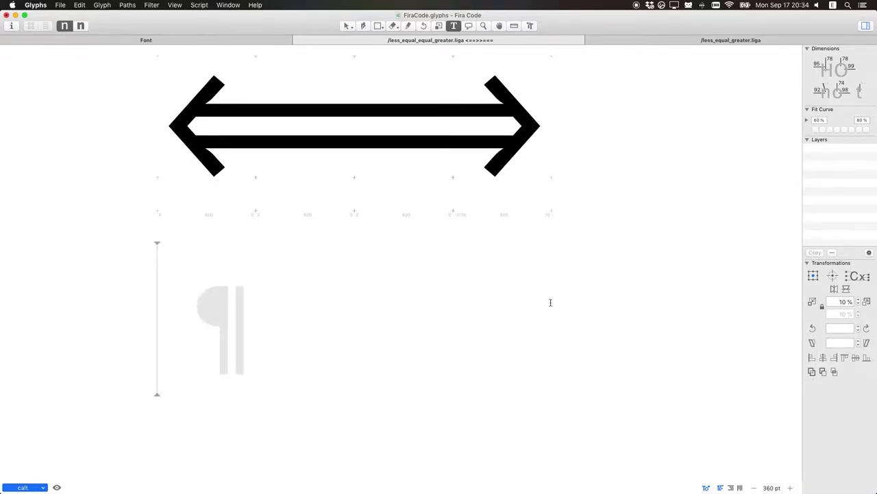
Step: Try ==> and <==> on the emptied test line, then replace them with <=>
type("==>")
key("BackSpace")
key("BackSpace")
key("BackSpace")
type("<")
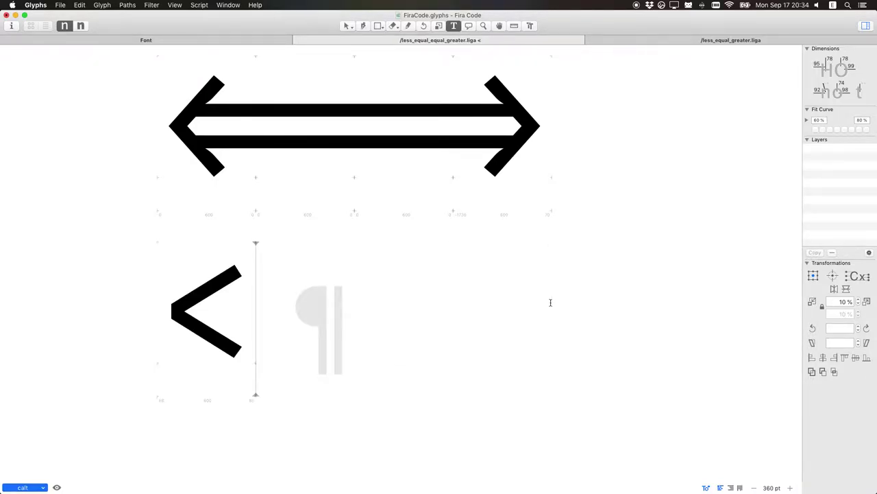
type("==>")
key("BackSpace")
key("BackSpace")
key("BackSpace")
key("BackSpace")
type("<==>")
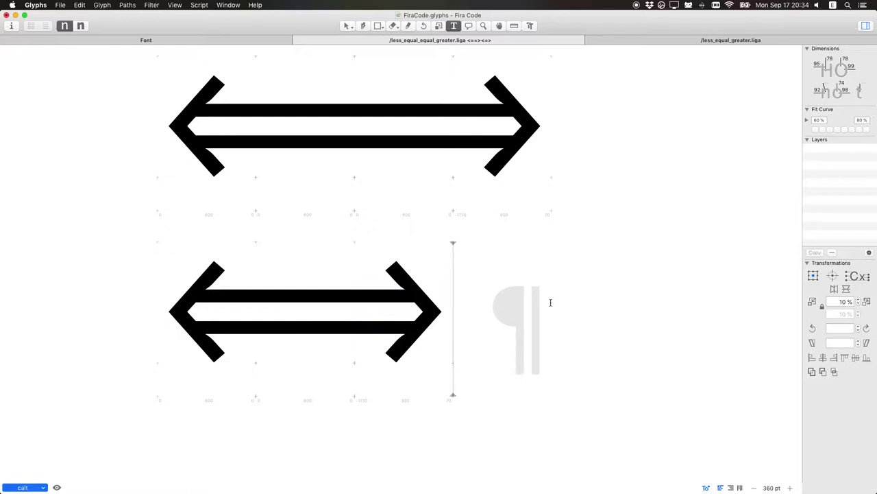
Step: Close the second less_equal_equal_greater.liga edit tab, keeping the one with the test lines
scroll(550, 304, "up", 3)
scroll(551, 306, "down", 5)
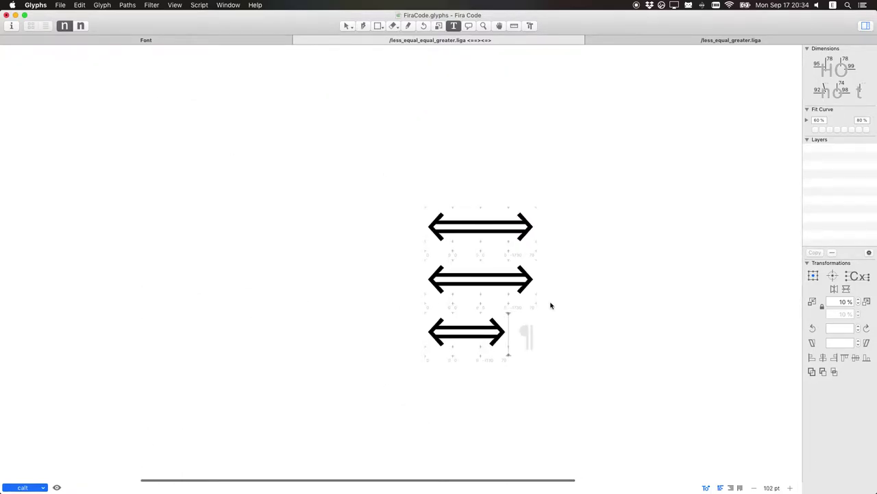
left_click(607, 42)
key("super+w")
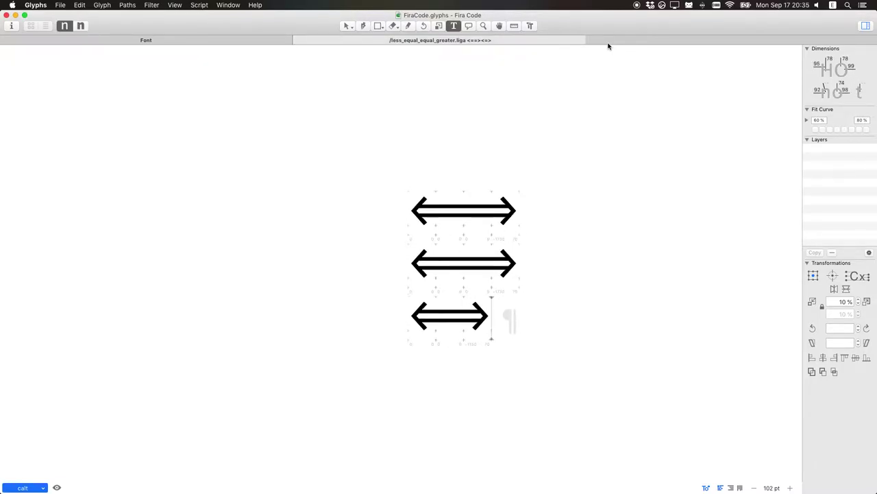
Step: Close the ligature edit tab, select the less_equal_equal_greater.liga glyph in the font overview and save the font
key("super+w")
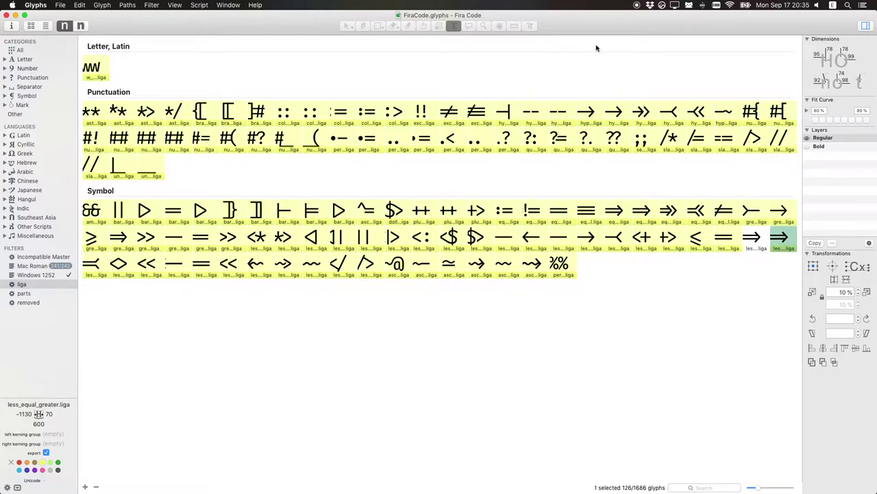
left_click(756, 238)
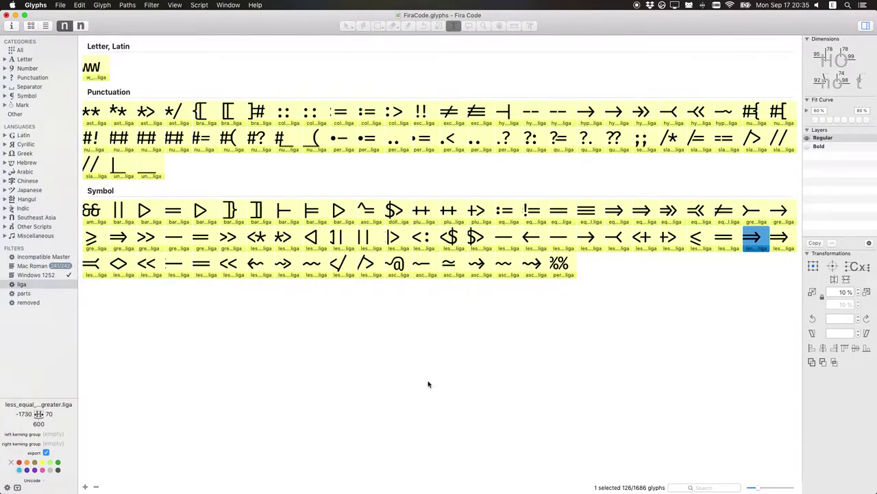
key("super+s")
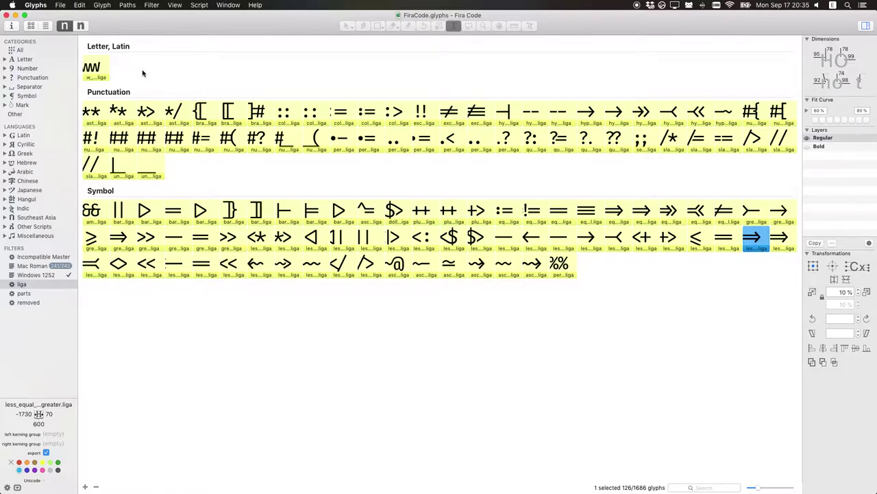
Step: Export the font as OTF with Remove Overlap and Autohint on, changing the export destination to ~/Library/Fonts
left_click(59, 6)
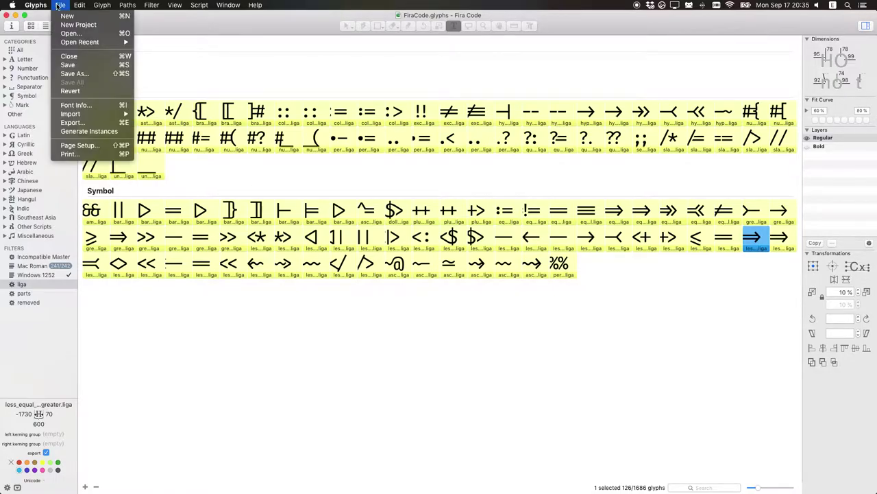
left_click(71, 122)
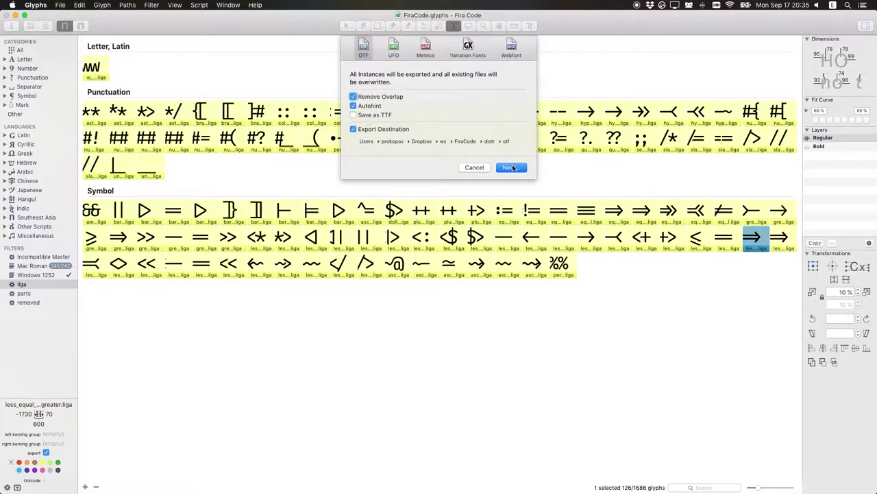
left_click(363, 142)
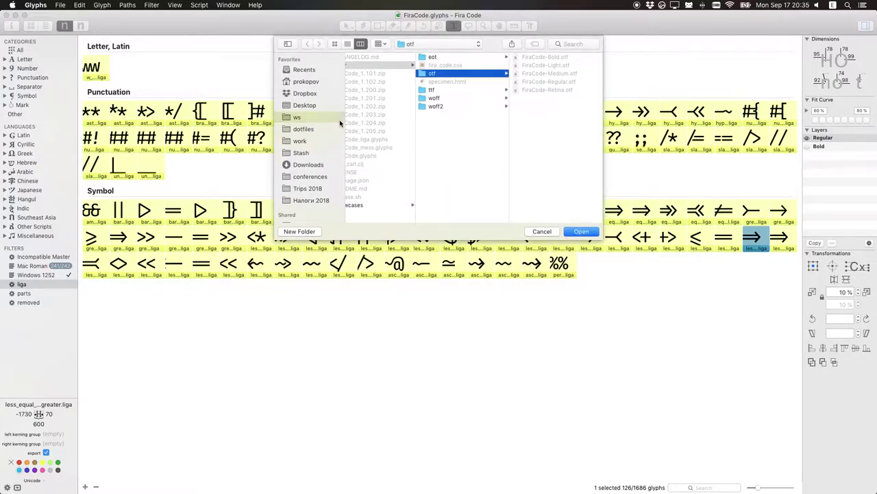
key("shift+super+g")
key("Return")
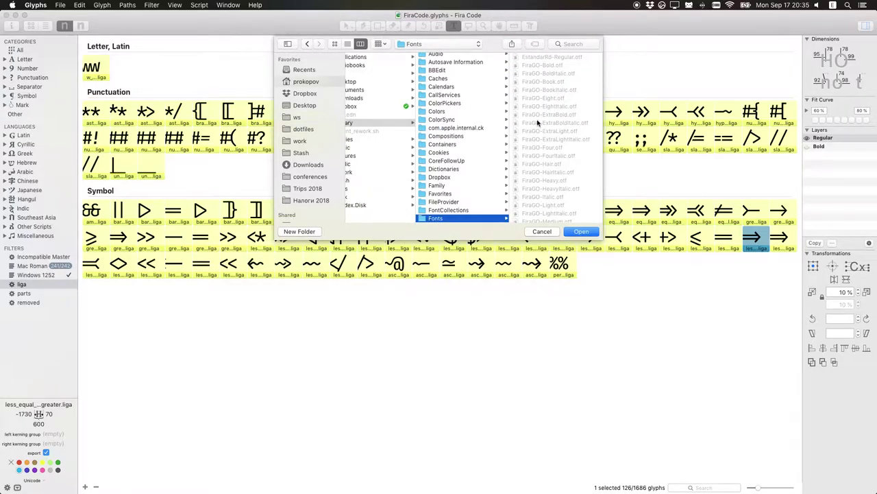
scroll(537, 122, "down", 10)
scroll(537, 122, "up", 10)
left_click(582, 231)
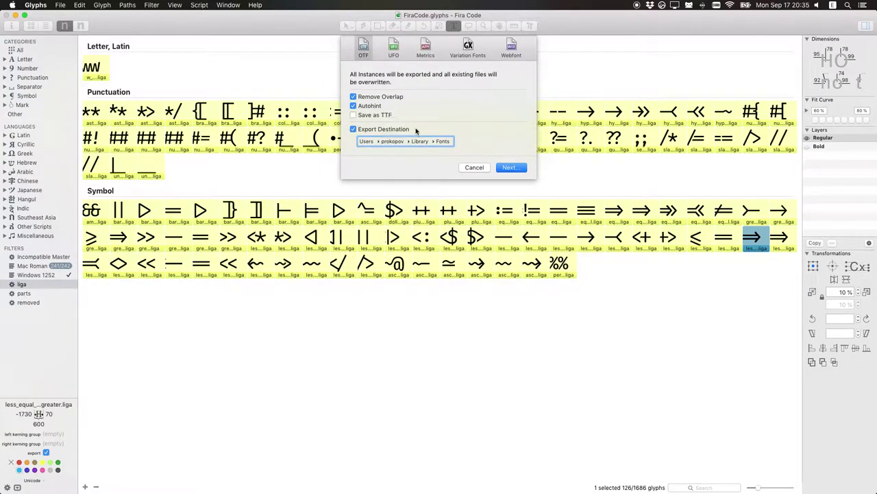
left_click(514, 169)
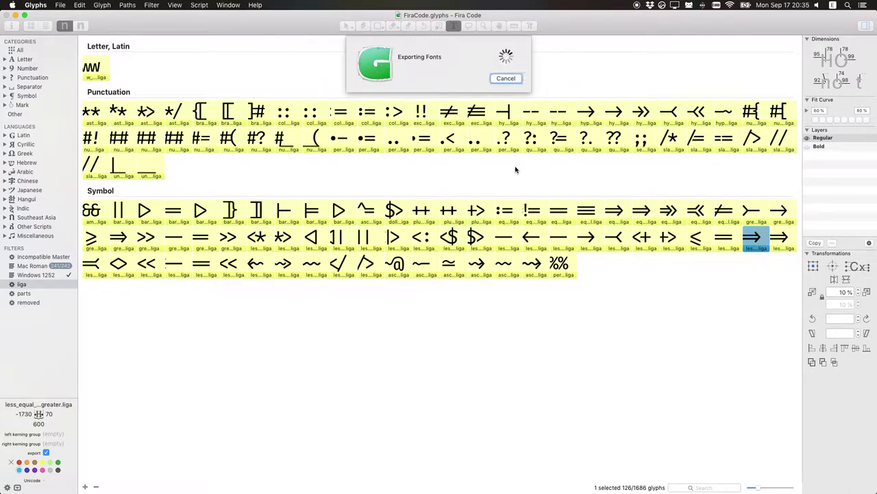
Step: Switch to Finder and open the ~/Library/Fonts folder in a new tab
key("super+Tab")
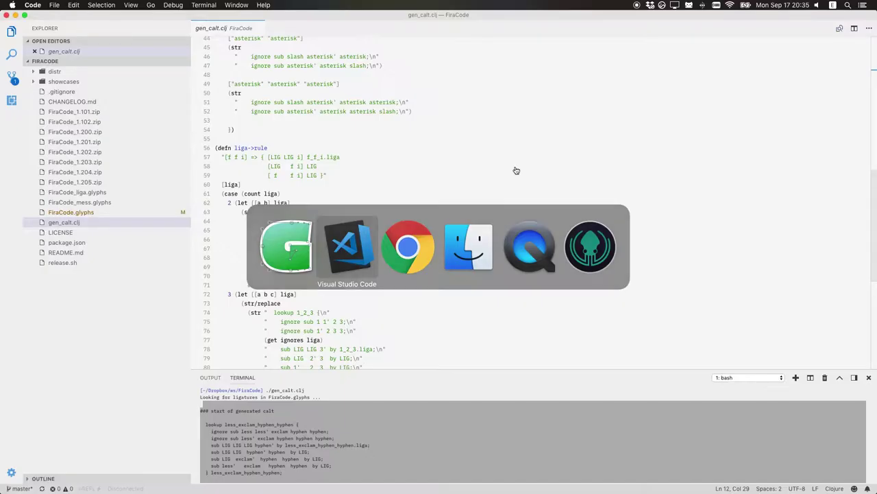
key("super+Tab")
key("super+Tab")
key("super+Tab")
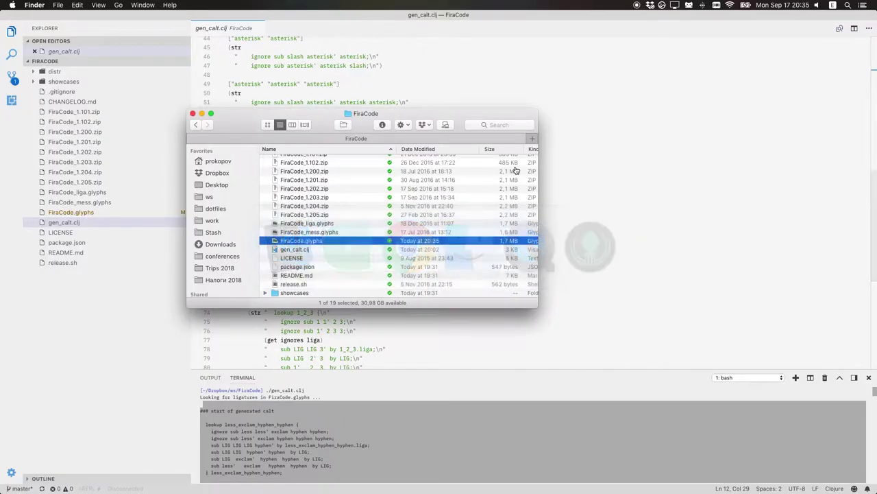
key("super+shift+g")
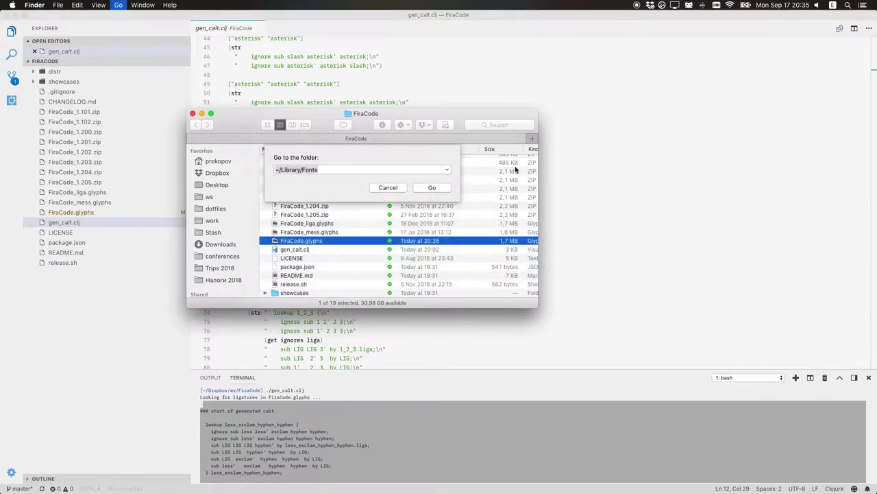
key("Escape")
key("super+t")
key("super+t")
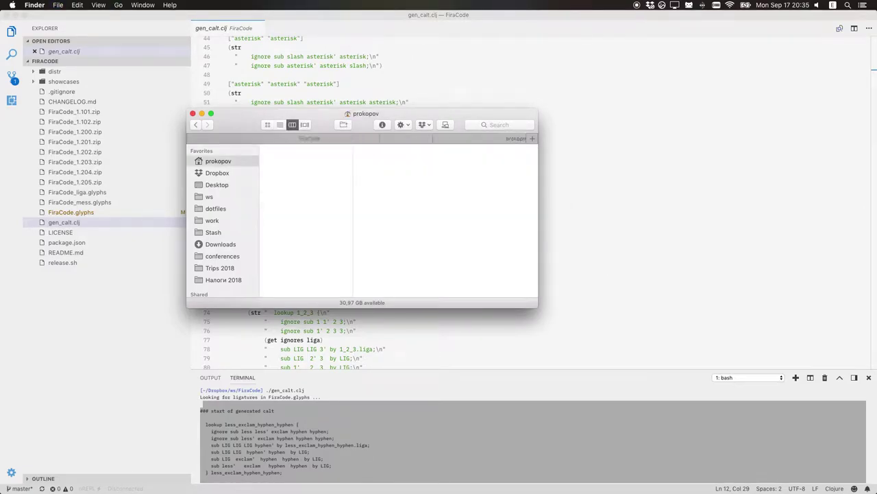
key("super+shift+g")
key("Escape")
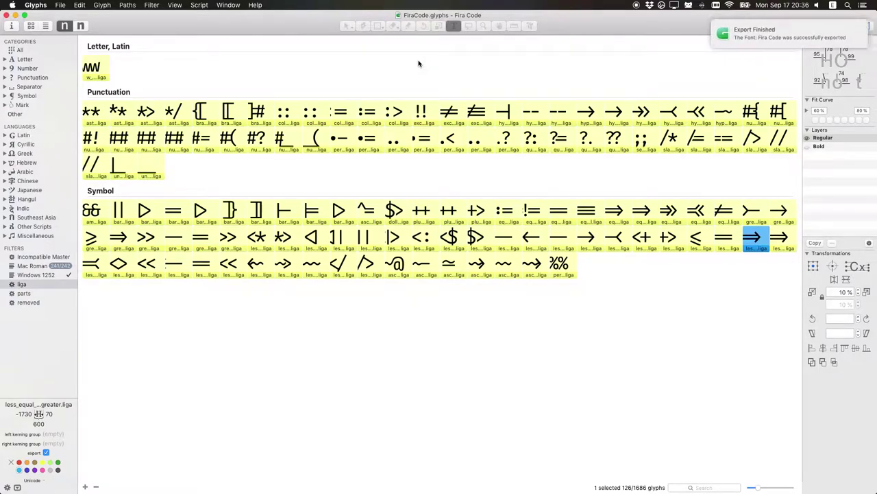
Step: Return to the Fonts folder in Finder and check the exported files from FiraCode-Bold.otf to FiraCode-Retina.otf
key("super+Tab")
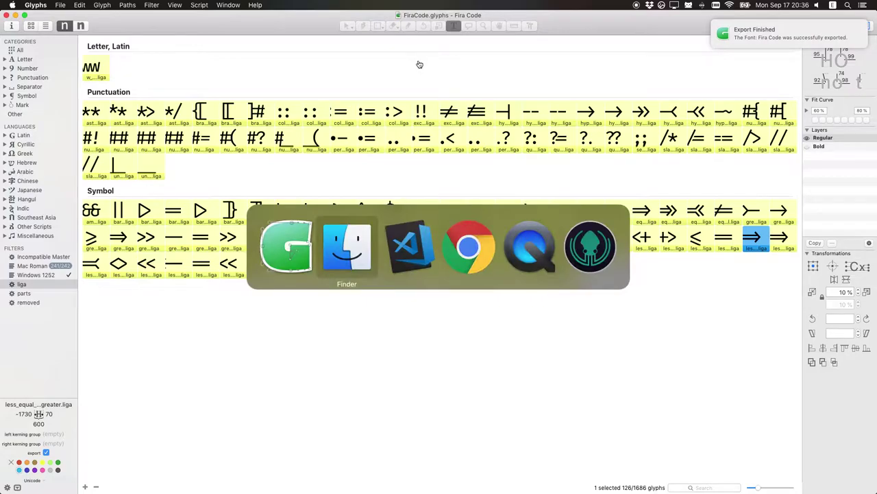
key("Right")
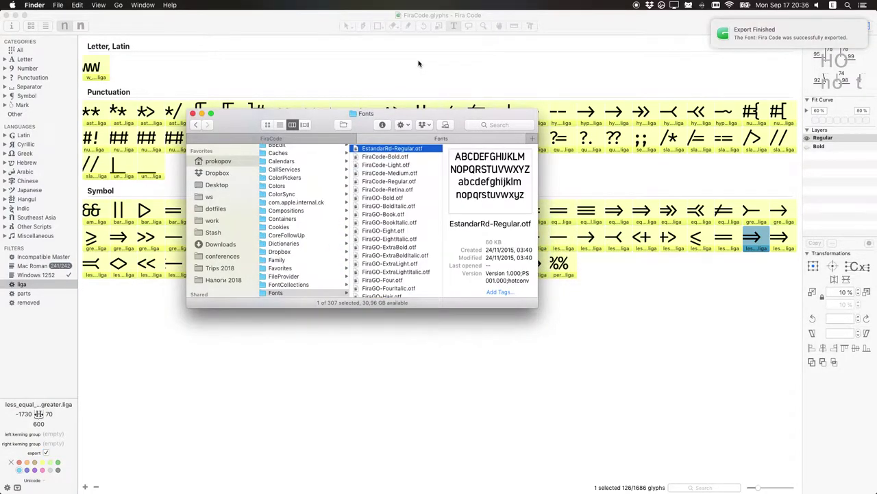
key("Down")
key("shift+Down")
key("shift+Down")
key("shift+Down")
key("shift+Down")
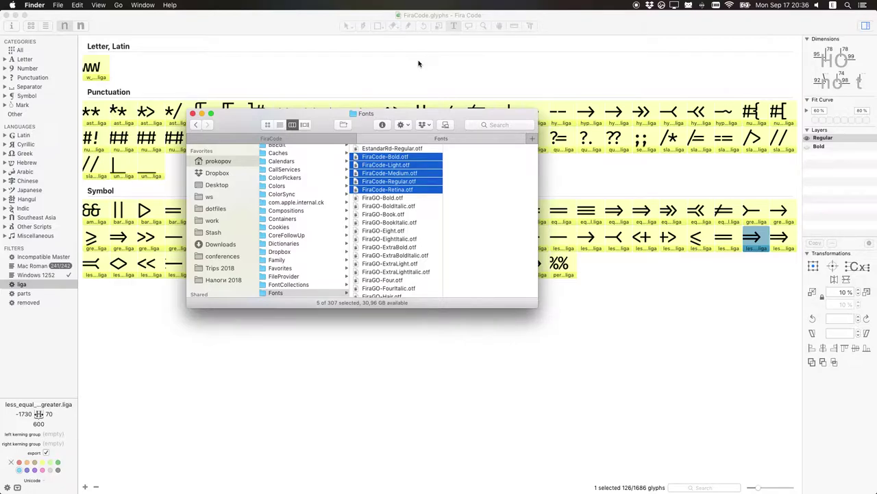
key("Down")
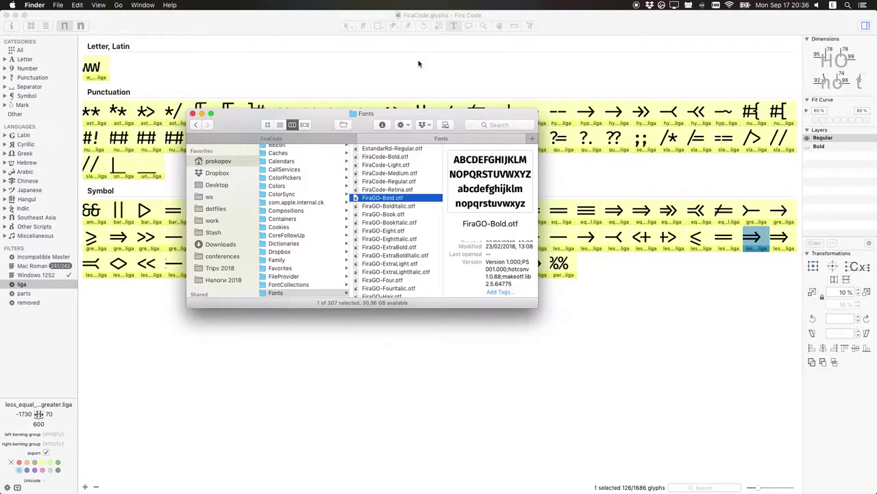
Step: Preview the exported Fira Code OTF files one after another from Bold to Retina, then go back to FiraCode-Bold.otf
key("Up")
key("Up")
key("Up")
key("Up")
key("Up")
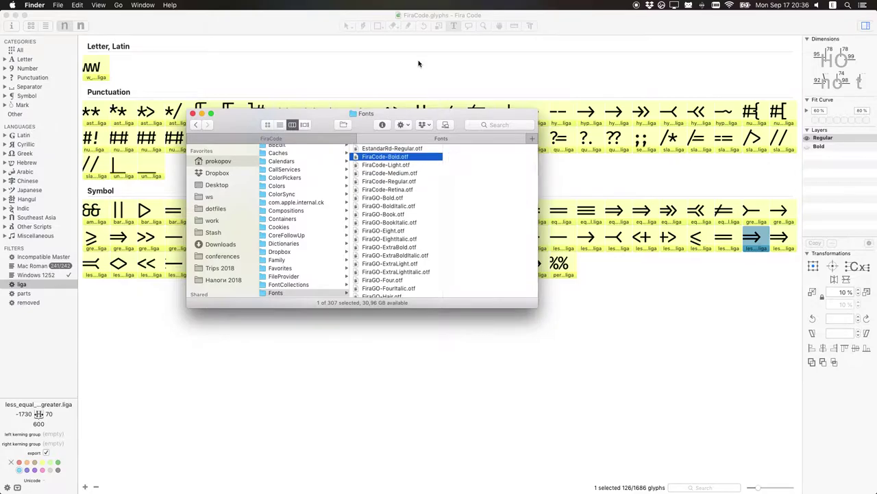
key("space")
key("Down")
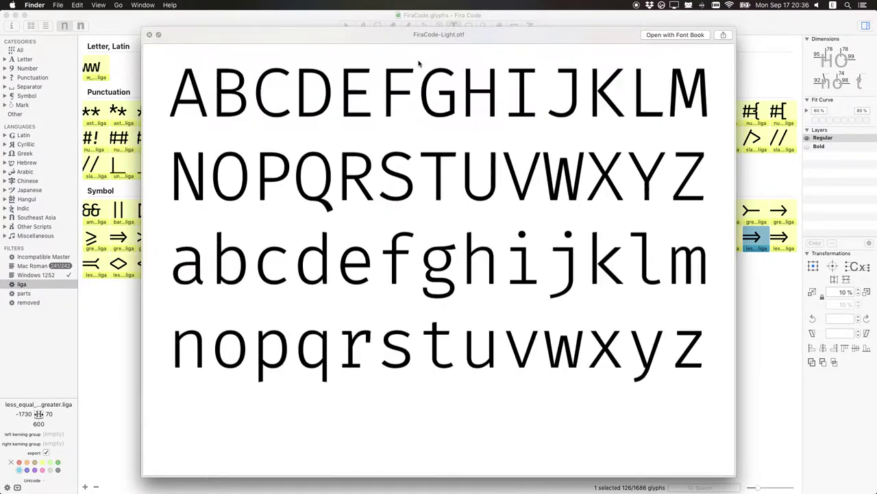
key("Down")
key("Down")
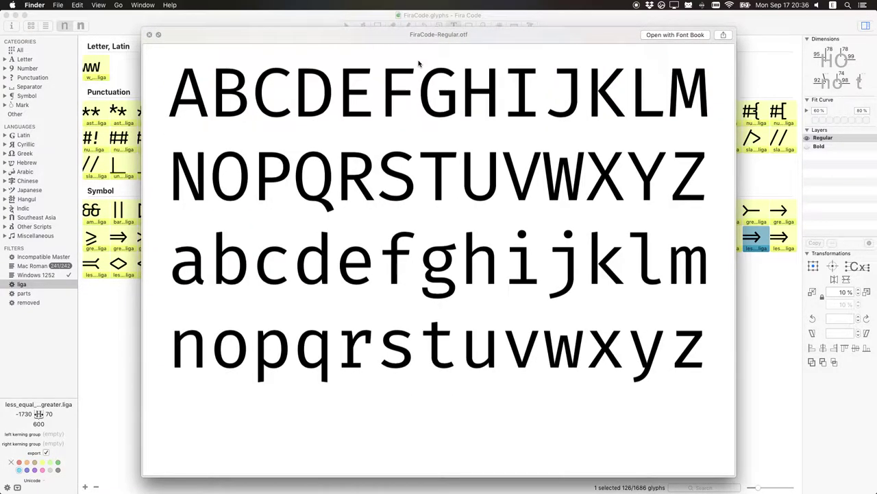
key("Down")
key("space")
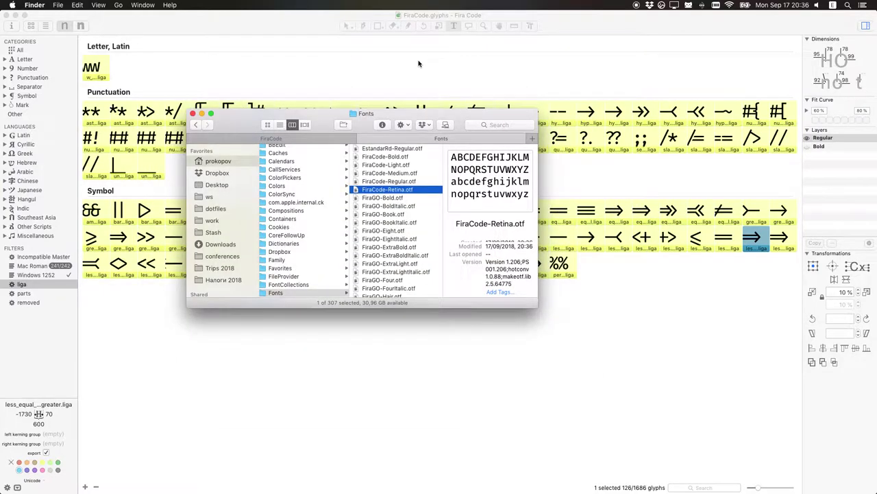
key("Up")
key("Up")
key("Up")
key("Up")
Step: Restart Visual Studio Code with the FiraCode project
key("super+Tab")
key("super+Tab")
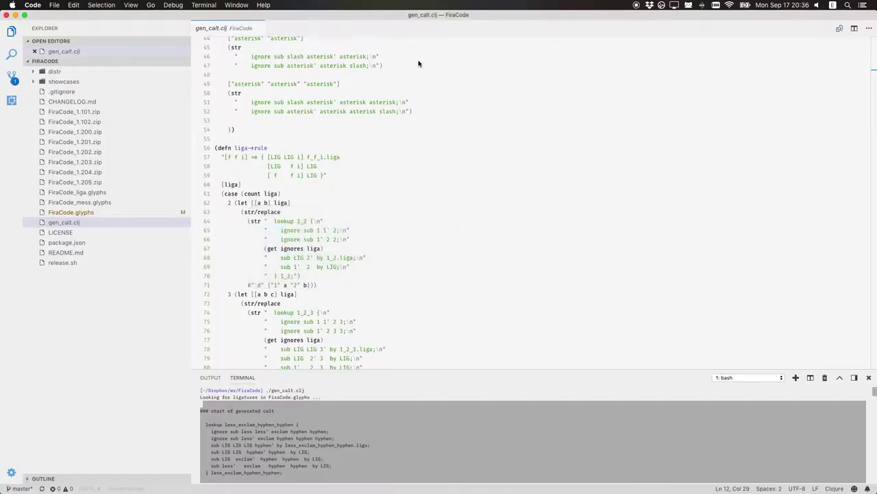
key("super+Tab")
mouse_move(2, 92)
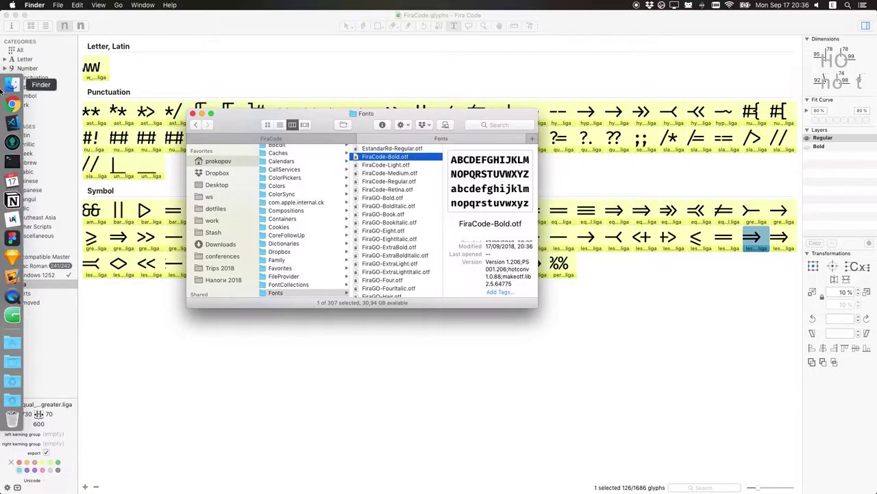
left_click(12, 122)
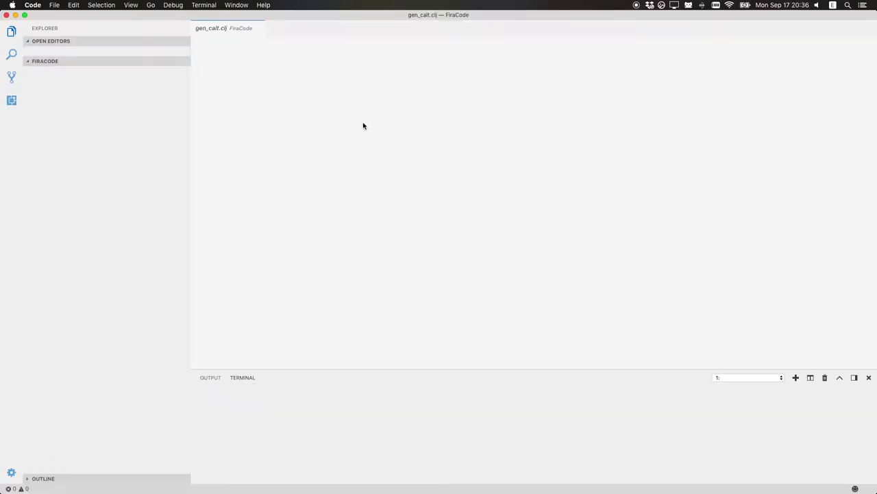
Step: Create an untitled file and enter the test lines <==>, <=>, ==> and <== in it
key("super+n")
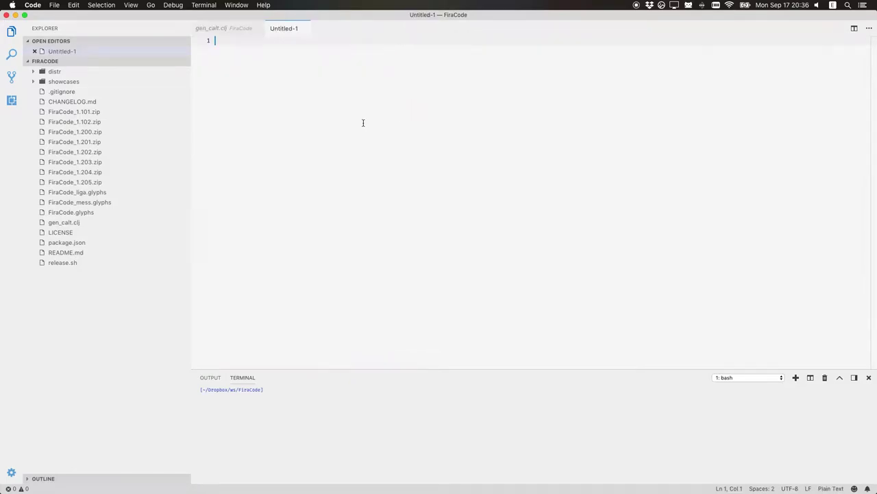
type("<=")
key("Escape")
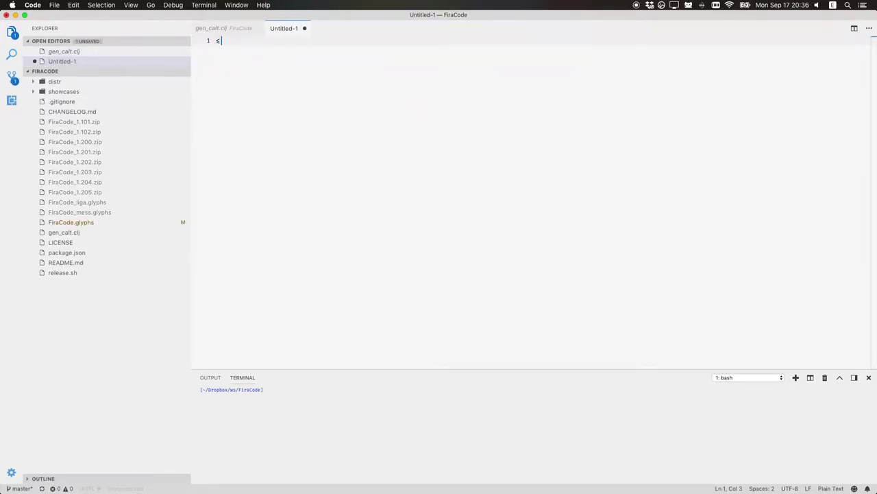
type("=>")
key("Return")
type("<=>")
key("Return")
type("==>")
key("Return")
type("<")
Step: Examine how the four arrow test lines render by selecting and deselecting them
key("shift+Up")
key("shift+Up")
key("shift+Up")
key("shift+Up")
key("shift+Down")
key("shift+Down")
key("shift+Down")
key("shift+Up")
key("shift+Up")
key("shift+Up")
key("shift+Up")
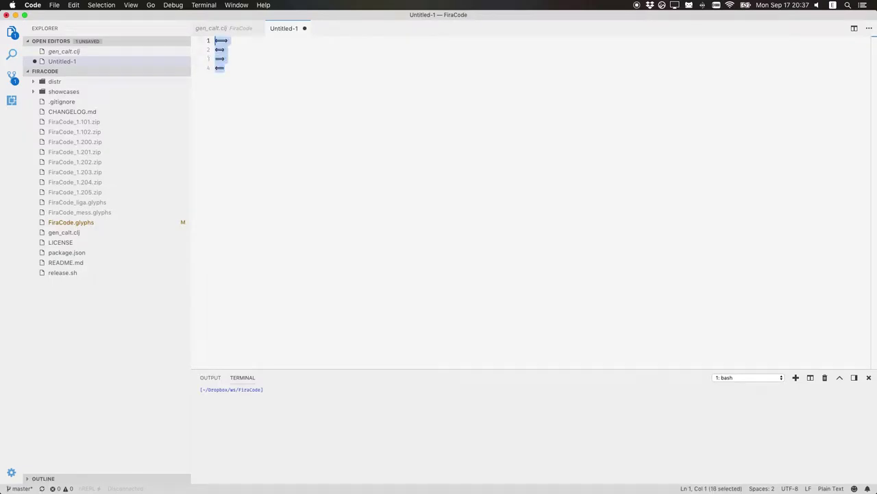
key("shift+Down")
key("shift+Down")
key("shift+Down")
key("shift+Down")
key("super+Tab")
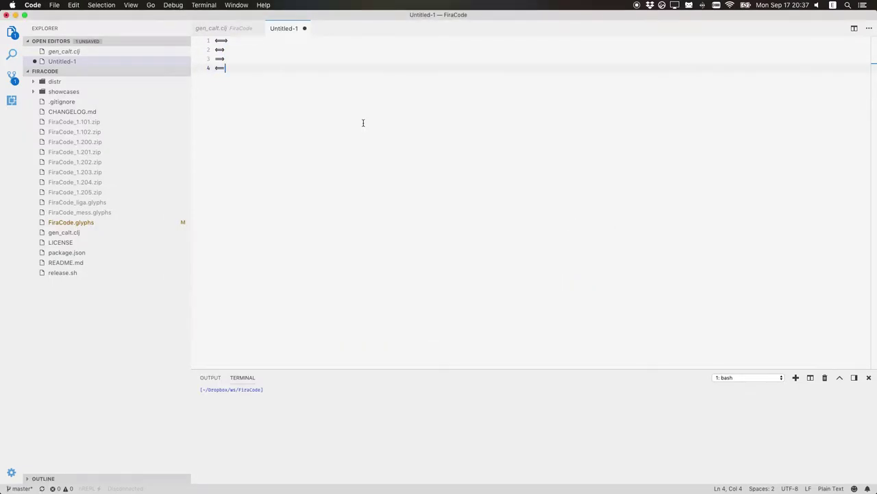
Step: Open CHANGELOG.md and insert blank lines above the 1.205 section
key("super+p")
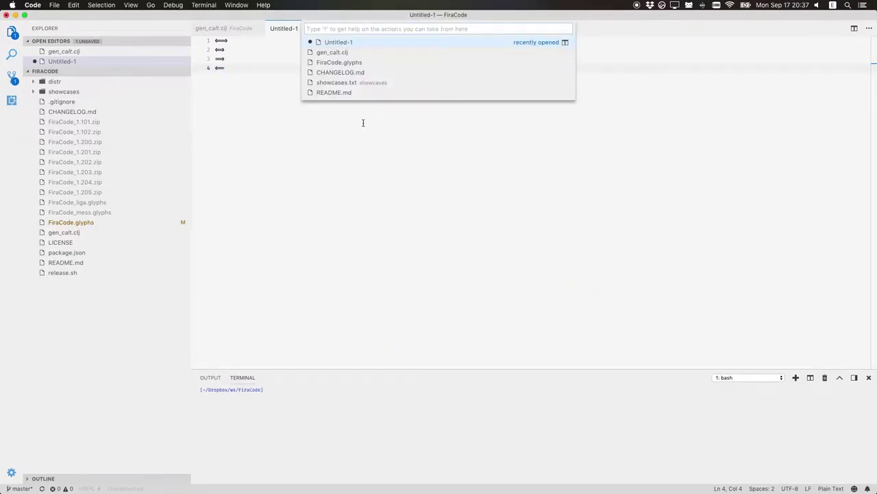
type("changel")
key("Return")
key("Down")
key("Down")
key("Down")
key("Down")
key("Return")
key("Return")
key("Up")
key("Up")
Step: Add a "#### WIP" heading above the 1.205 section, followed by a blank line
type("#### ")
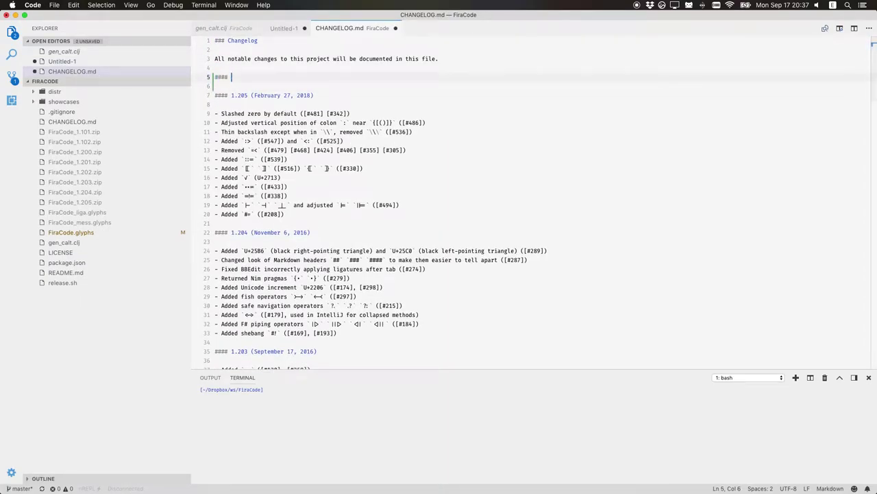
type("1.")
key("BackSpace")
key("BackSpace")
type("WIP")
key("Return")
key("Return")
Step: Write the list item "- Added `<==>` ([])" under the WIP heading, leaving the issue reference empty
type("- ")
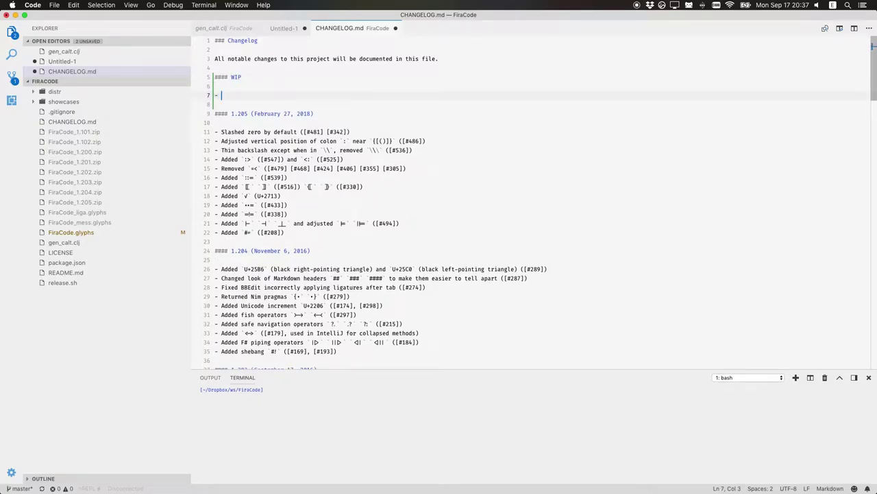
type("Added `")
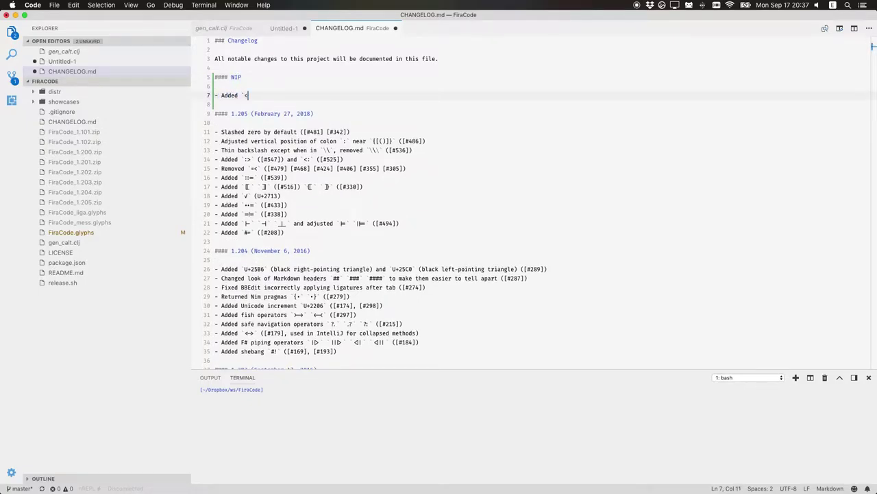
type("<==>` ([])")
Step: Switch to Chrome and copy the web address of the <==> ligature request issue #392 on GitHub
key("super+Tab")
key("super+Tab")
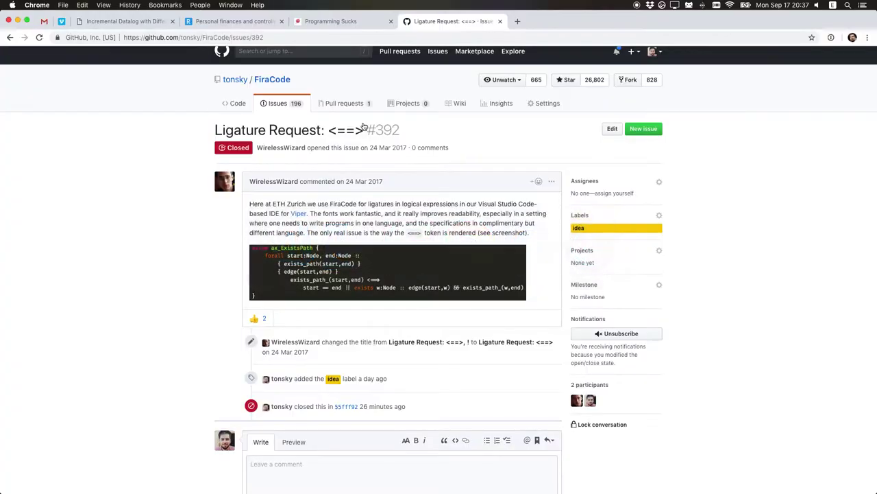
key("super+l")
key("super+c")
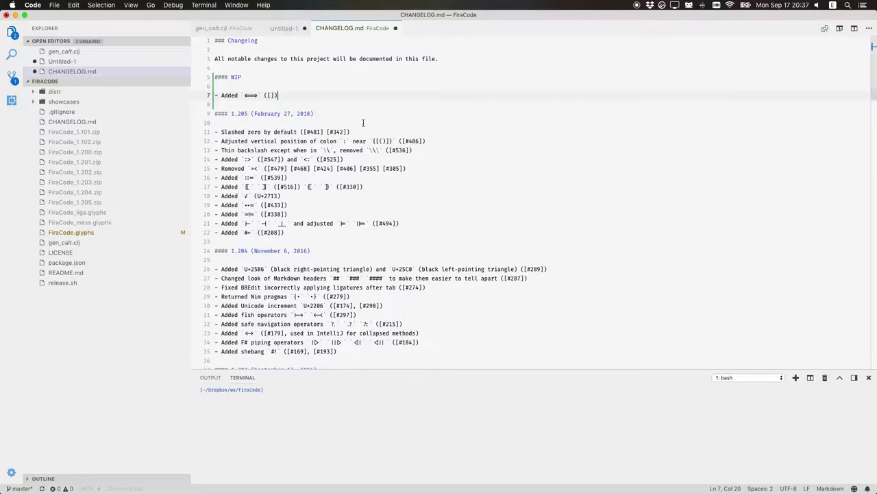
Step: Switch to VS Code, complete the new list item's empty issue reference as [#392] and save CHANGELOG.md
key("super+Tab")
key("Left")
key("Left")
key("super+v")
key("alt+Left")
type("#")
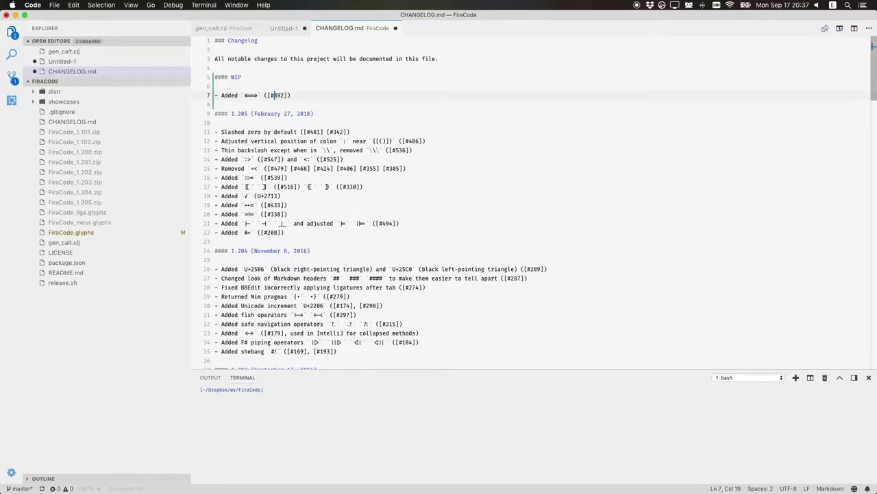
key("super+Right")
Step: Stage the changes to CHANGELOG.md and FiraCode.glyphs in source control
left_click(11, 77)
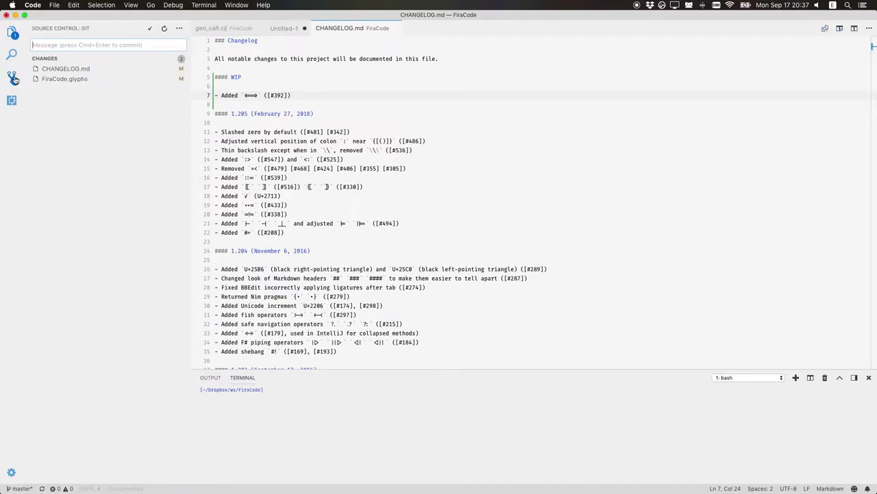
left_click(74, 71)
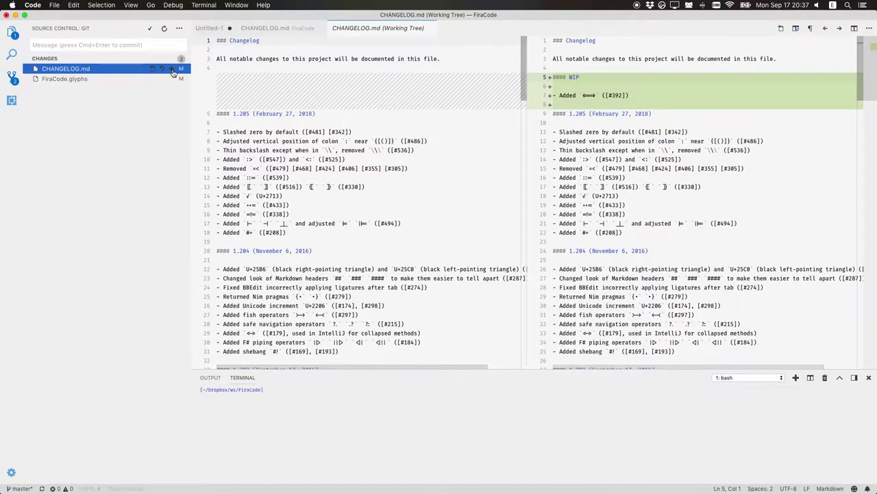
left_click(172, 69)
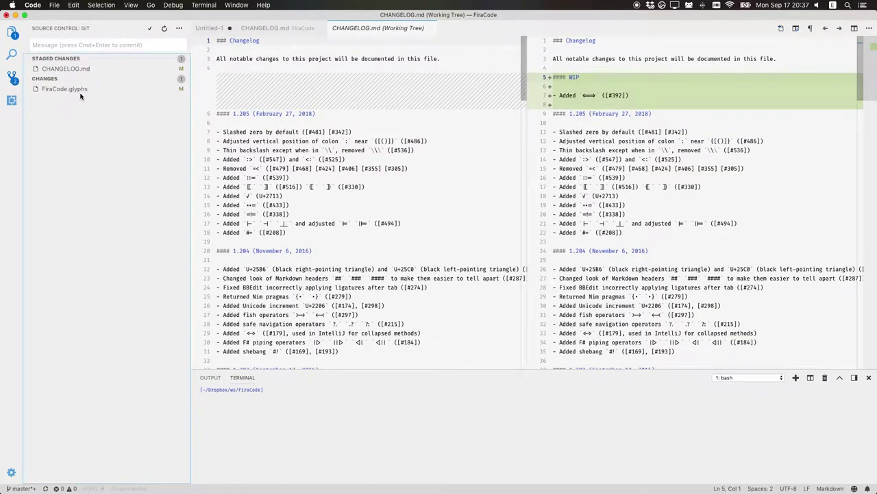
left_click(73, 90)
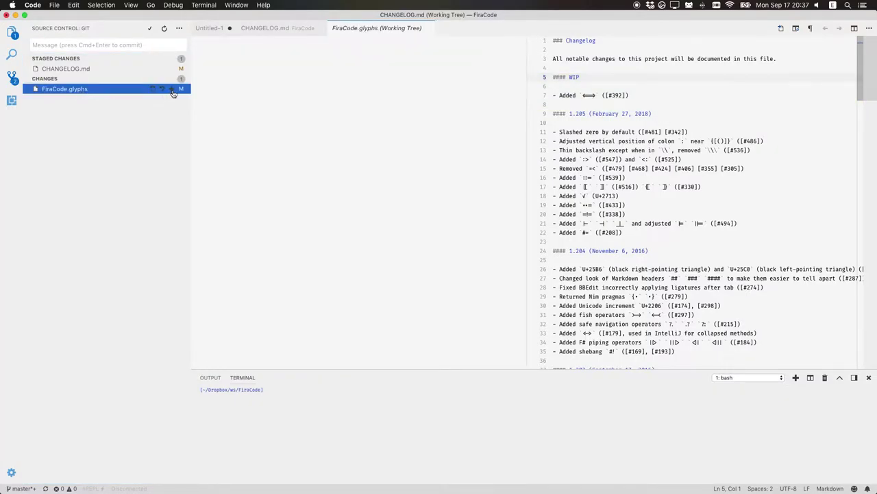
left_click(172, 90)
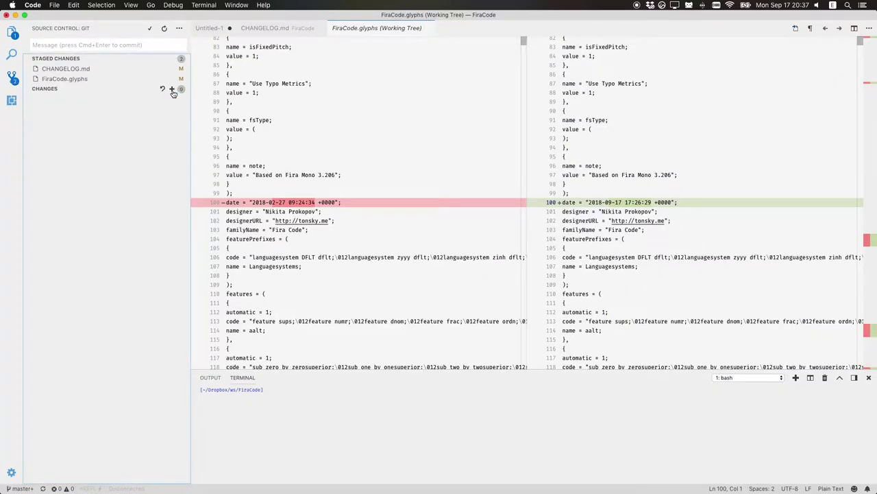
Step: Review the differences in FiraCode.glyphs and CHANGELOG.md, checking the modified sections of the glyphs file
left_click(871, 244)
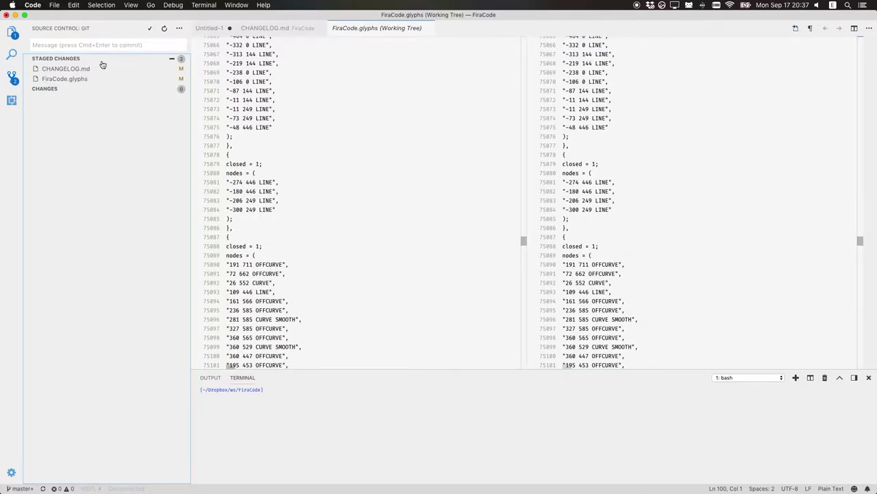
left_click(88, 79)
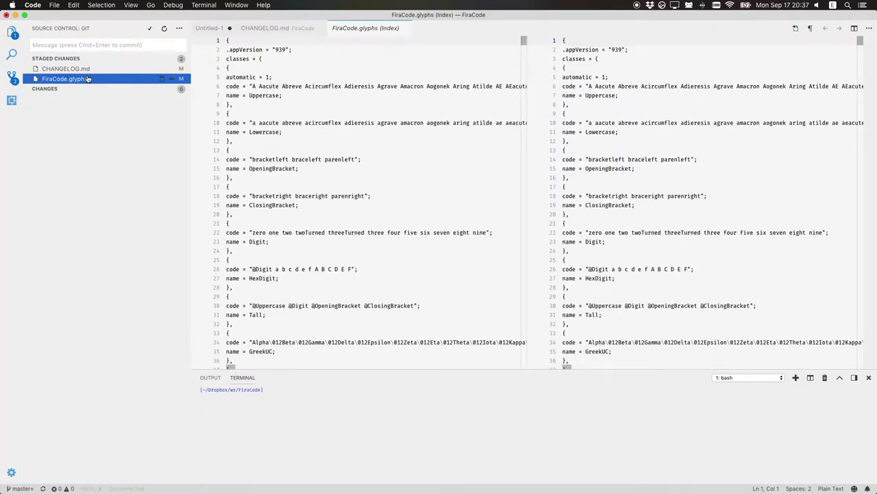
left_click(871, 244)
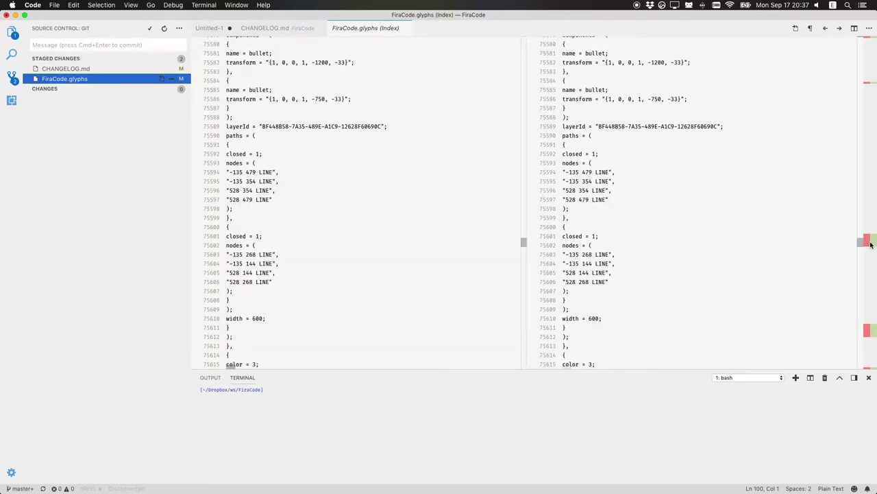
scroll(818, 247, "down", 10)
scroll(818, 247, "up", 12)
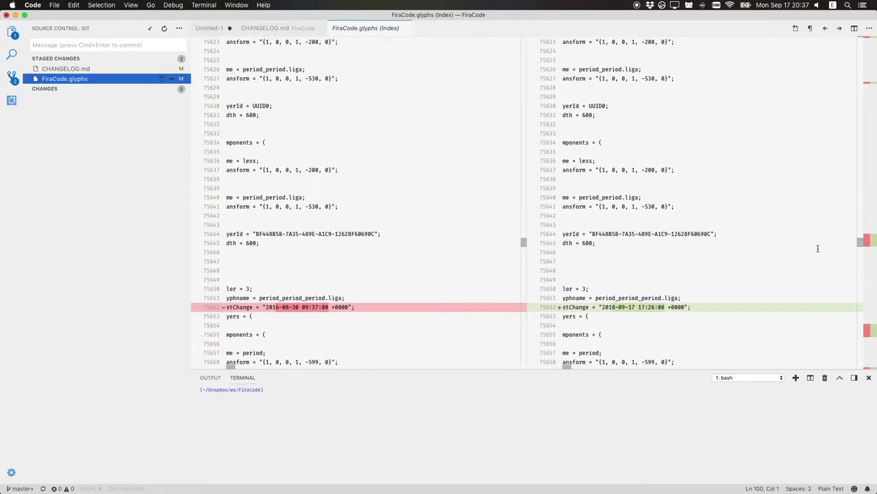
scroll(817, 248, "down", 20)
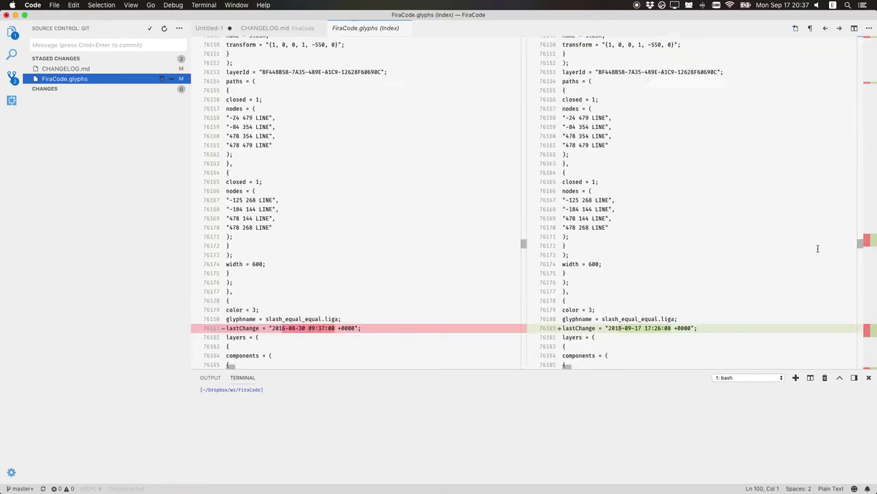
scroll(818, 248, "down", 10)
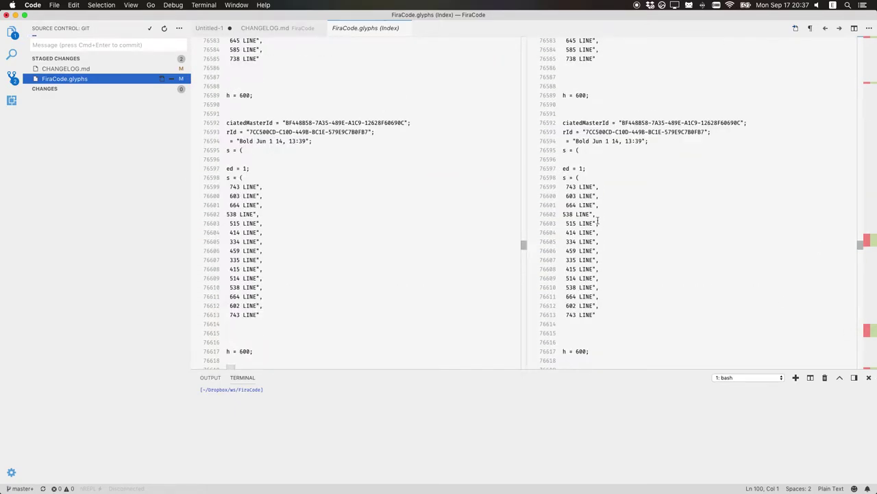
left_click(96, 68)
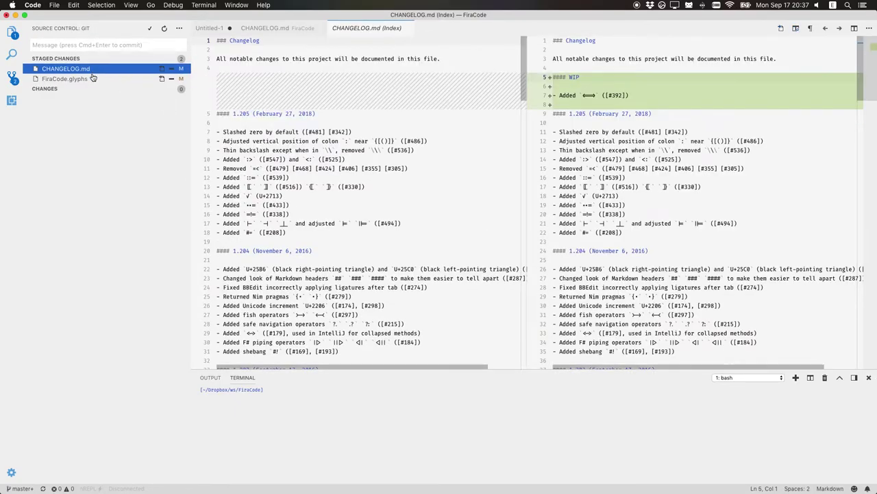
Step: Commit the staged changes with the message "Added `<==>` (closes #392)" and sync the master branch with the remote
left_click(77, 43)
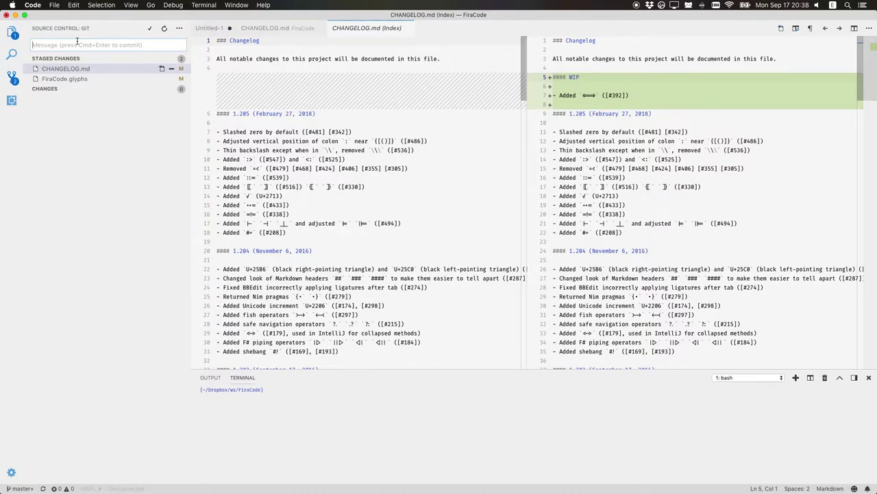
type("392")
type("Added ")
type("`<==>` ")
type("(closes #")
key("alt+shift+Left")
key("alt+shift+Left")
key("alt+shift+Left")
key("alt+shift+Left")
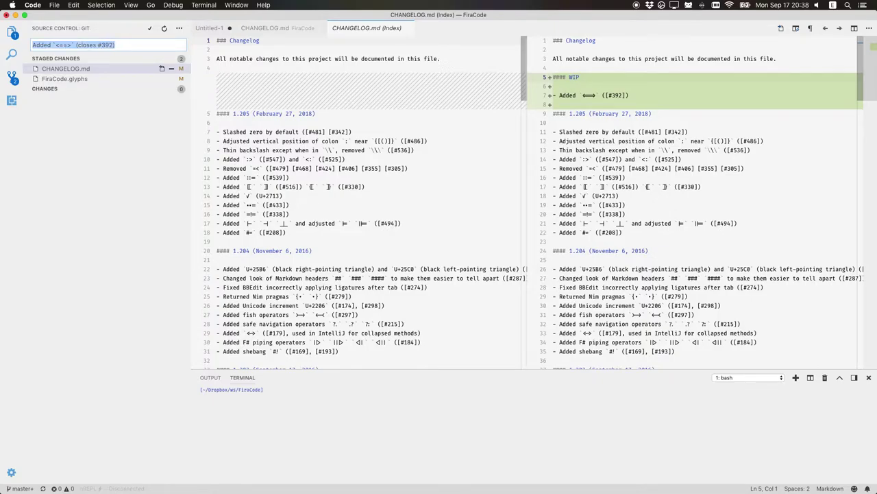
key("alt+shift+Right")
key("Right")
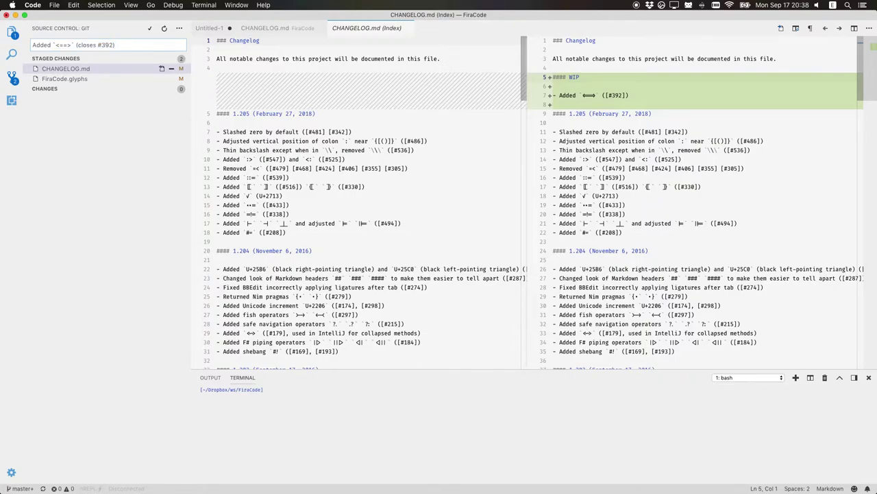
left_click(150, 29)
left_click(62, 488)
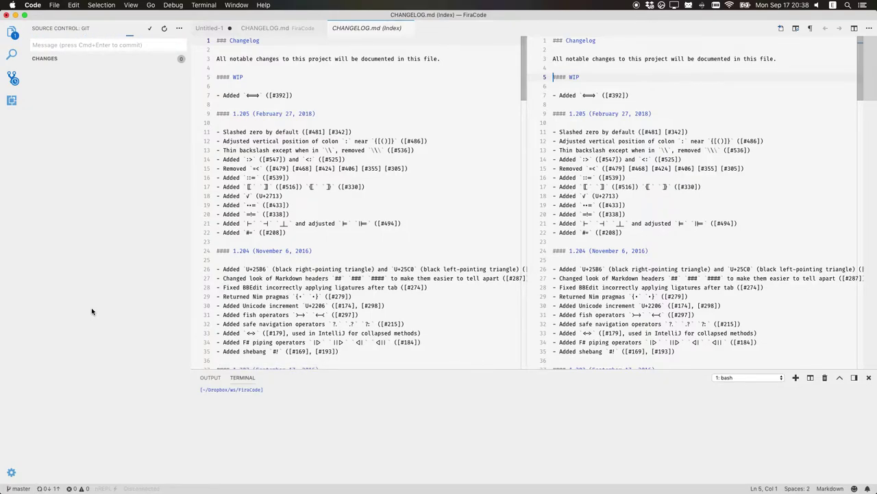
Step: Switch to Chrome, reload GitHub issue #392, check its timeline for the new commit and follow the commit's issue link
key("super+Tab")
key("super+Tab")
key("super+Tab")
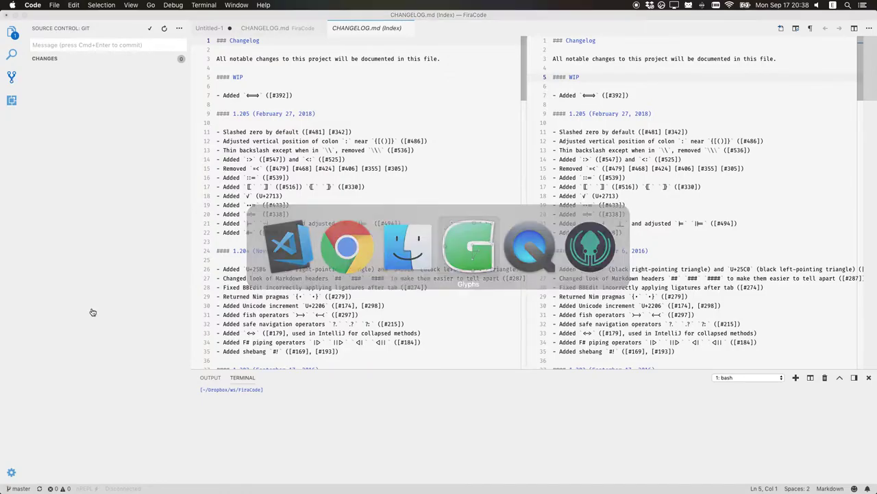
key("super+Tab")
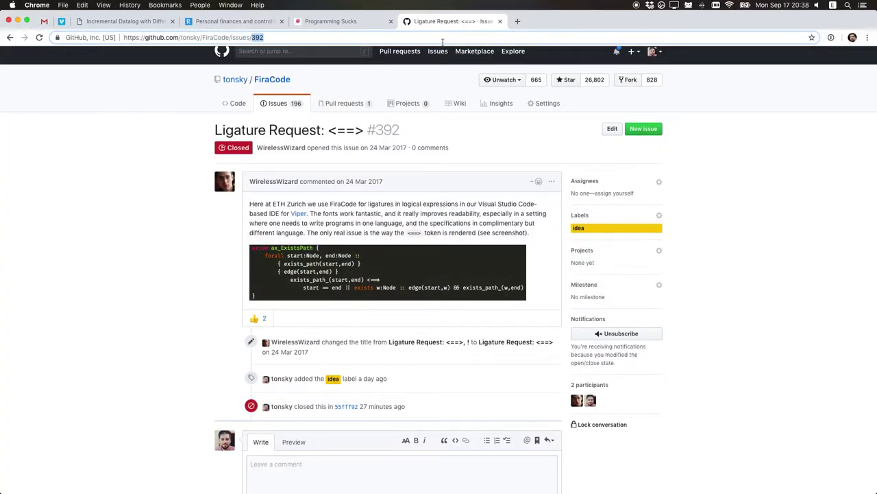
key("super+r")
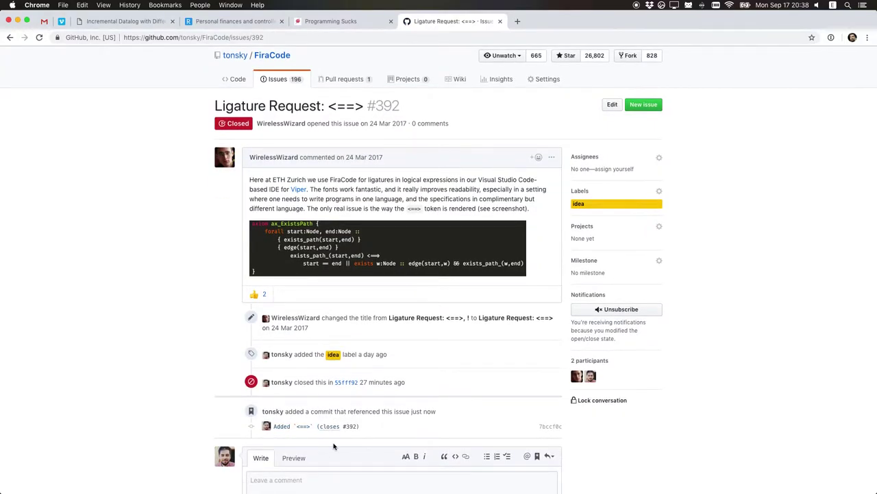
scroll(334, 446, "down", 1)
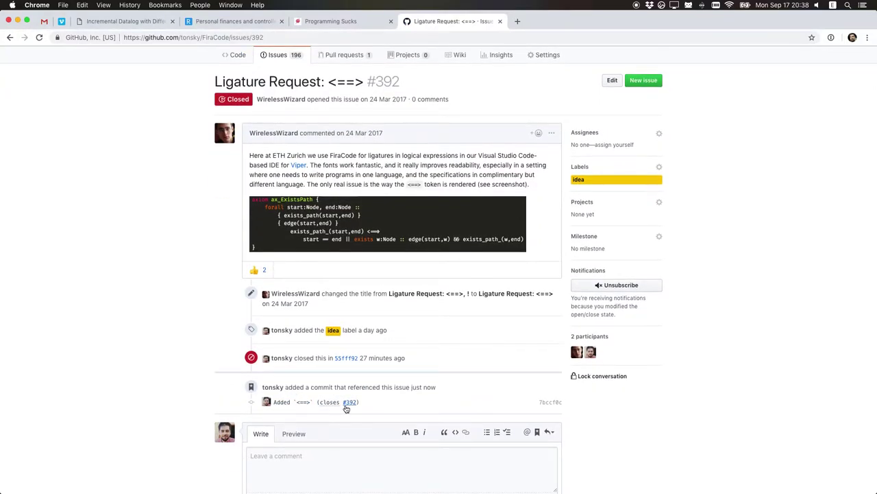
left_click(346, 406)
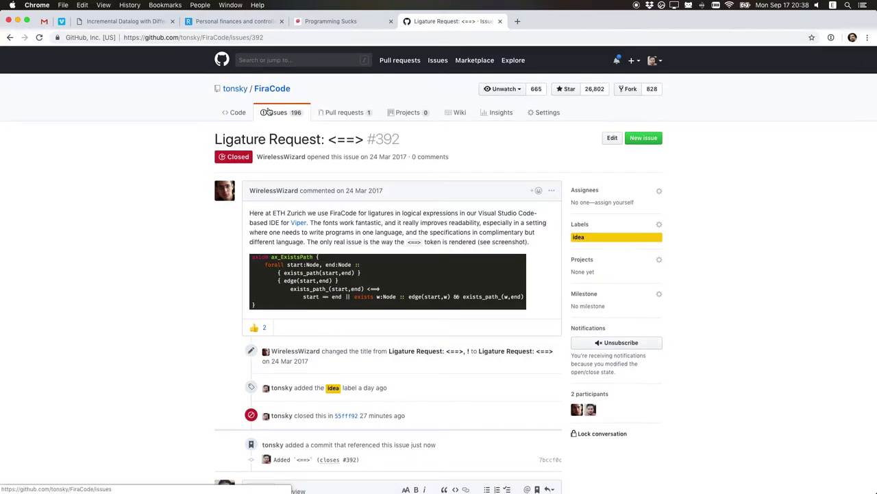
Step: Open the FiraCode repository's code page and look through its file list and README
left_click(234, 113)
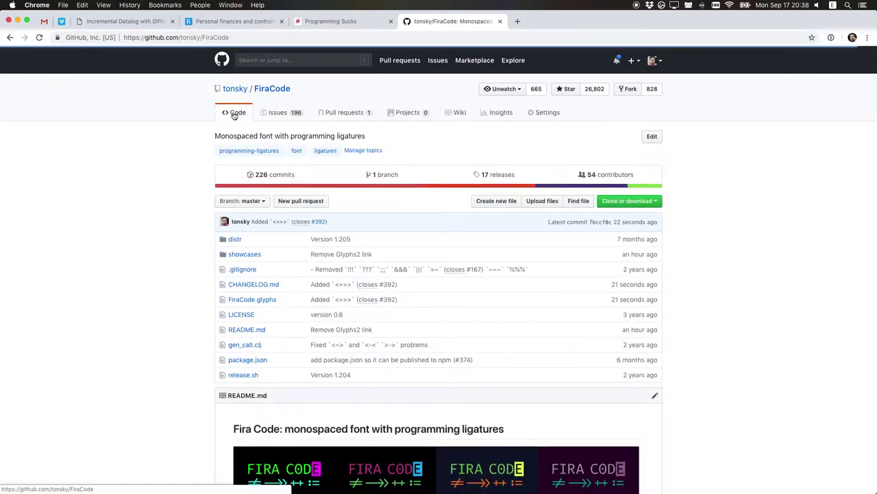
scroll(220, 427, "down", 4)
scroll(219, 428, "down", 6)
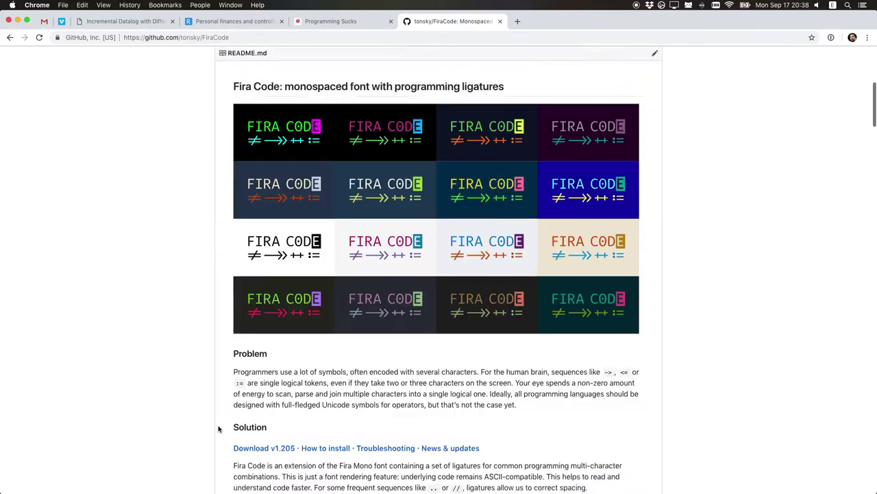
scroll(219, 429, "down", 5)
scroll(218, 429, "up", 10)
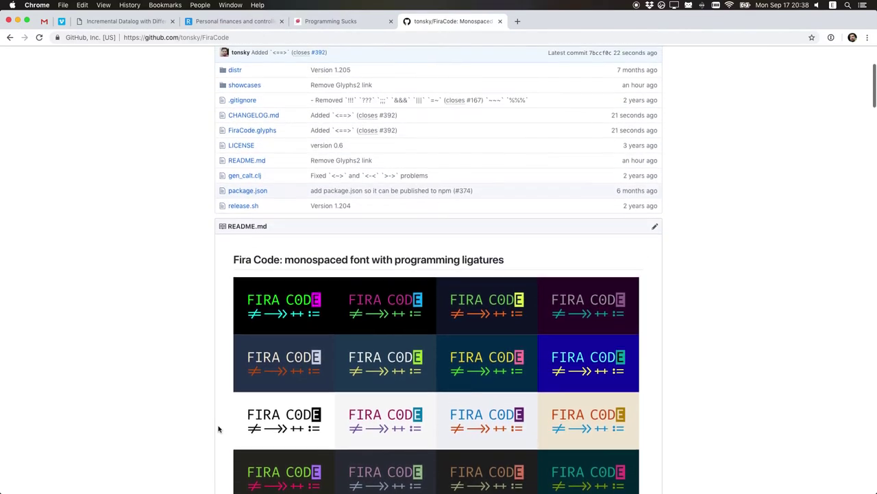